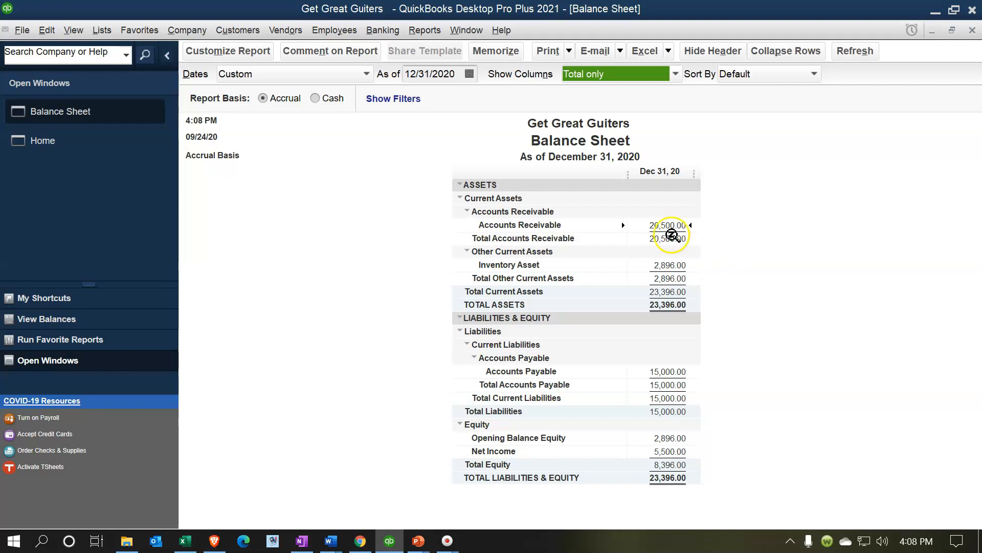
# - Examine the Accounts Receivable, Inventory Asset and Accounts Payable amounts on the balance sheet
pyautogui.click(678, 264)
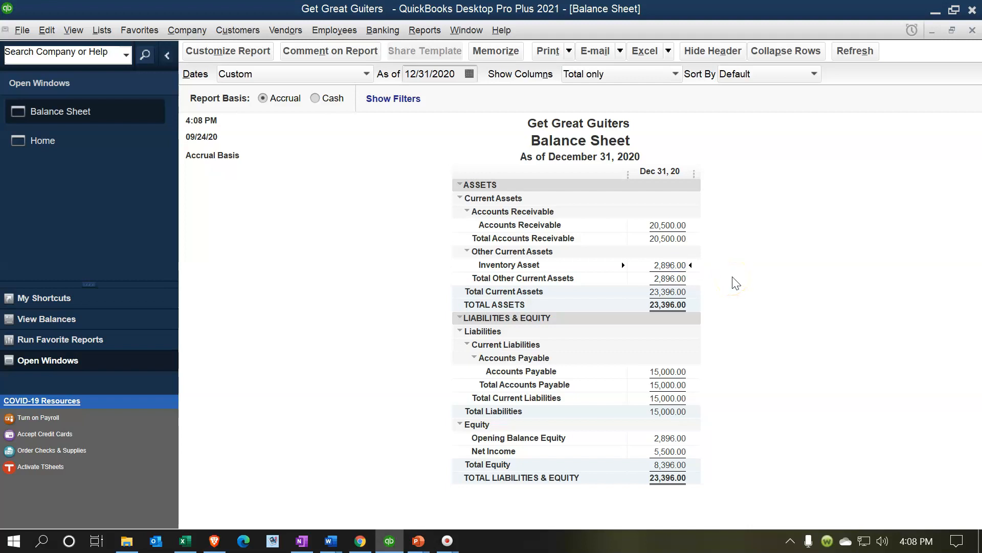
pyautogui.click(673, 227)
pyautogui.click(678, 265)
pyautogui.click(676, 372)
# - Switch to Excel and review the debit and credit amounts on the Trial Balance sheet
pyautogui.click(189, 538)
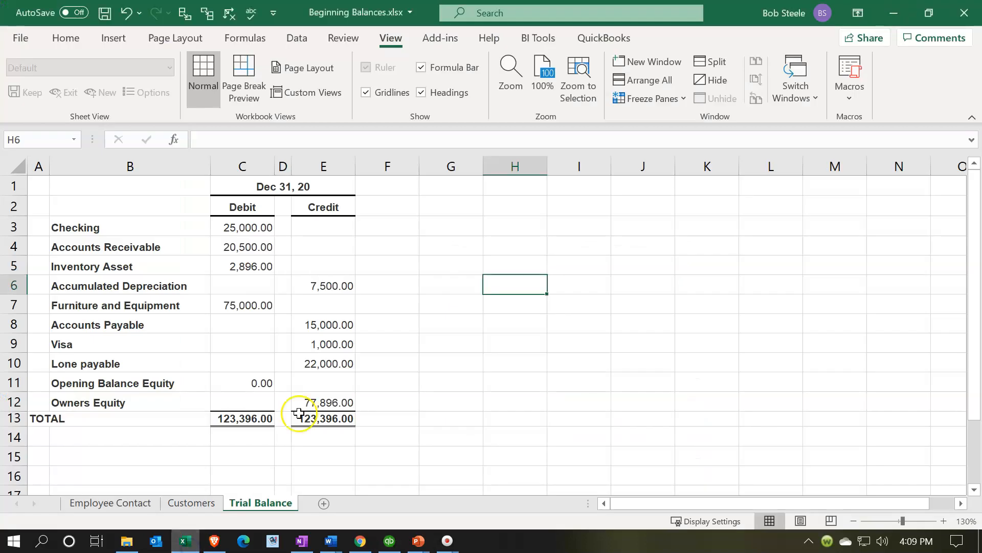
pyautogui.click(330, 358)
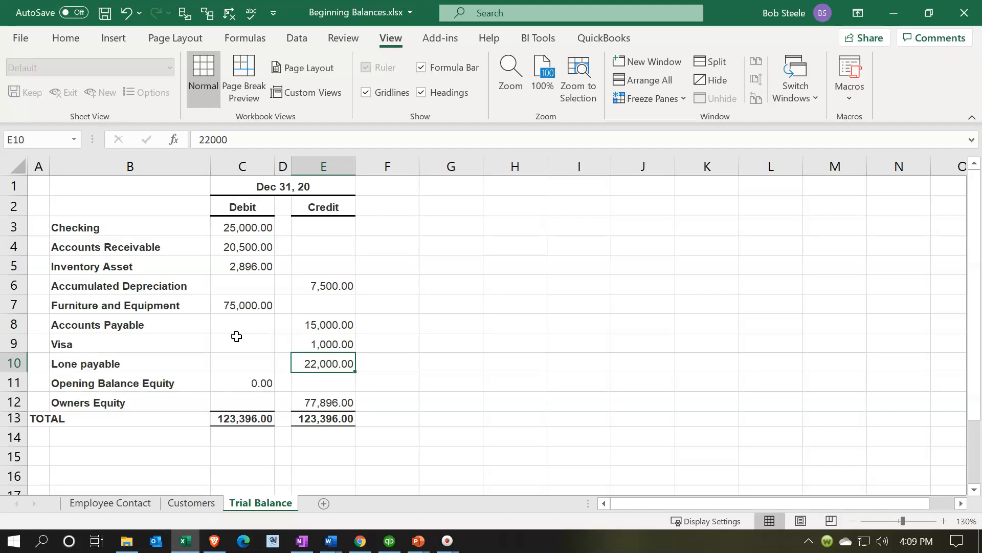
pyautogui.click(262, 227)
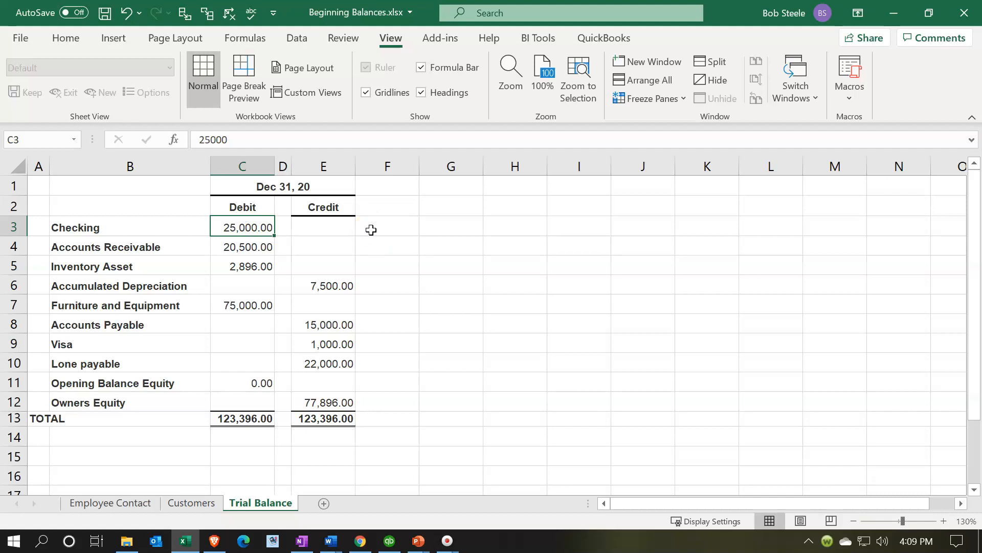
pyautogui.press('Down')
pyautogui.press('Down')
pyautogui.press('Down')
pyautogui.press('Down')
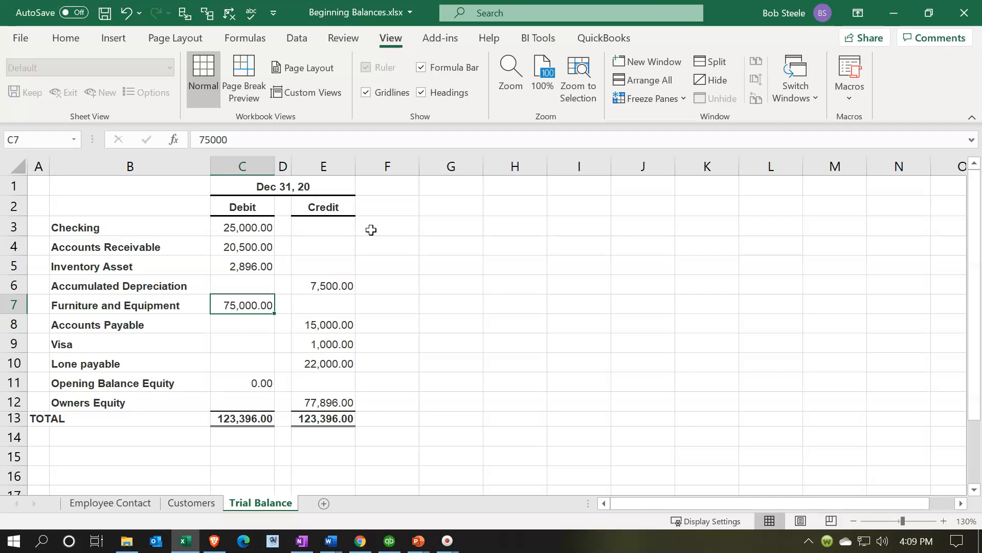
pyautogui.click(335, 340)
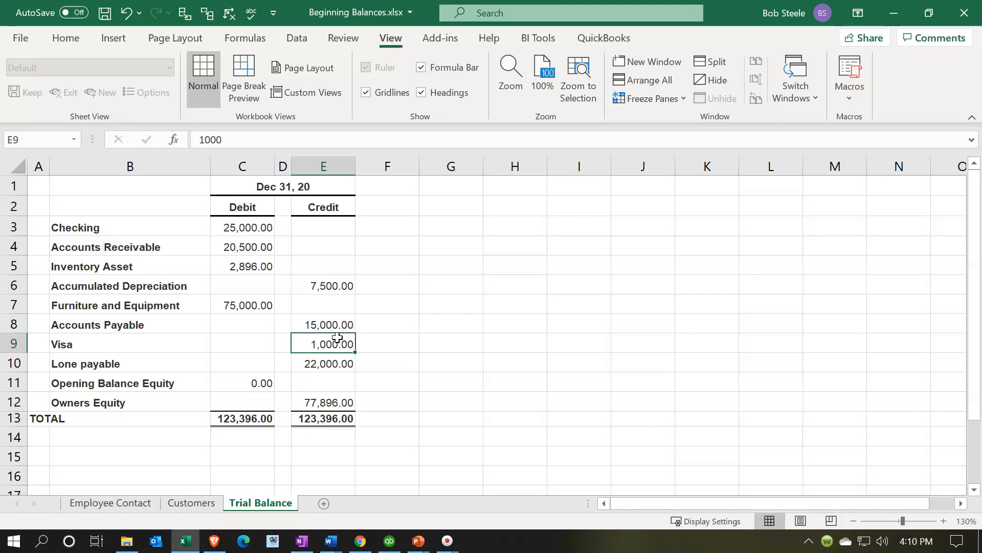
# - Highlight the Accounts Receivable and Inventory Asset rows of the trial balance in yellow
pyautogui.moveTo(150, 247); pyautogui.dragTo(325, 249)
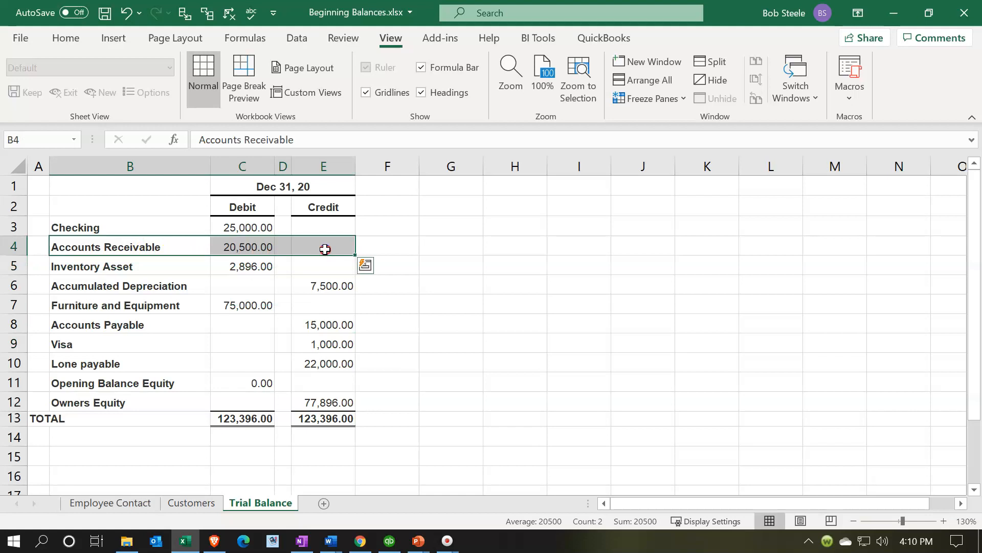
pyautogui.rightClick(326, 250)
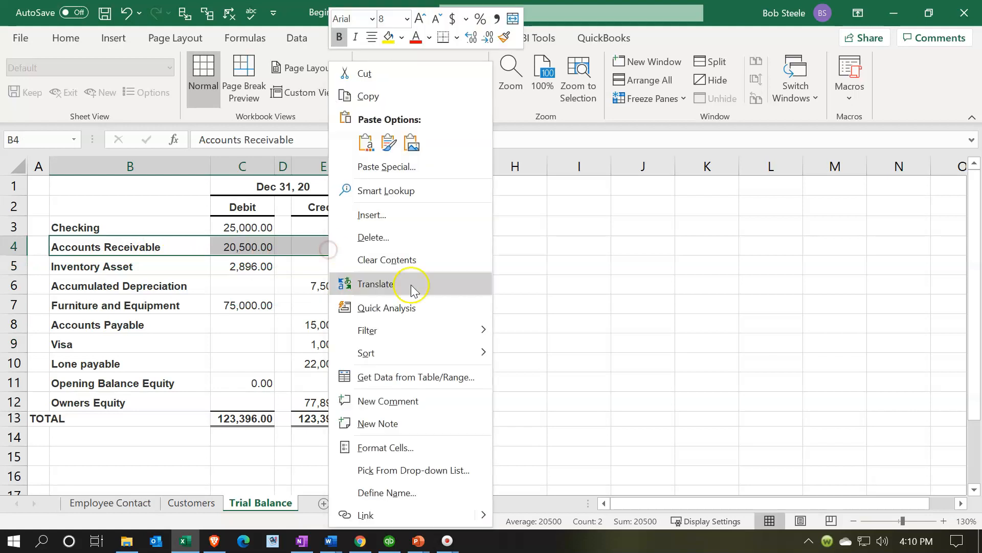
pyautogui.click(389, 44)
pyautogui.moveTo(131, 266); pyautogui.dragTo(321, 260)
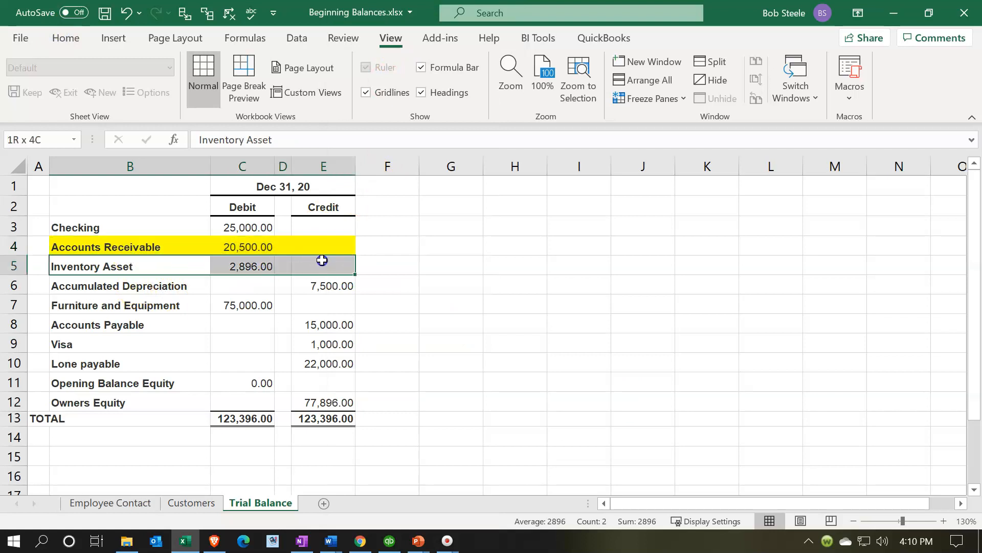
pyautogui.rightClick(330, 262)
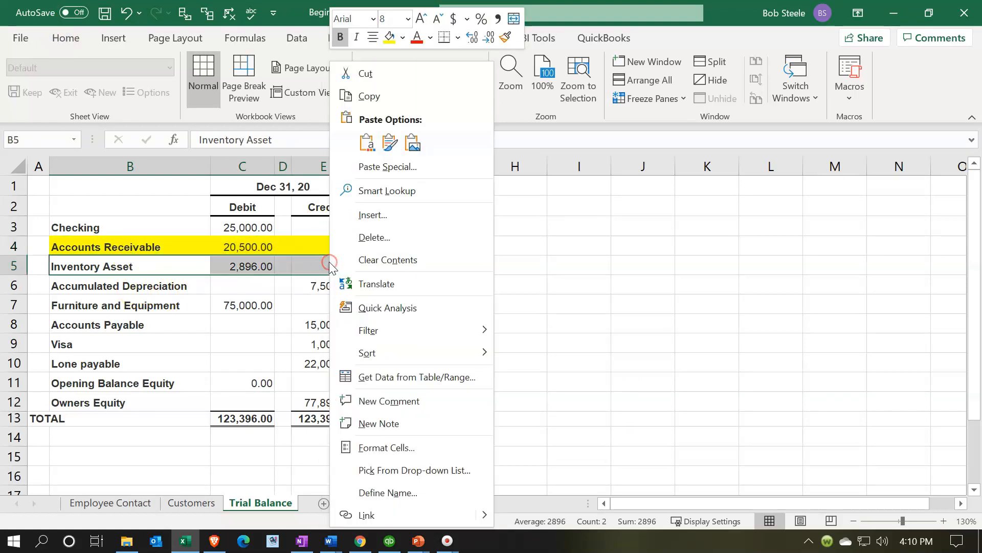
pyautogui.click(389, 38)
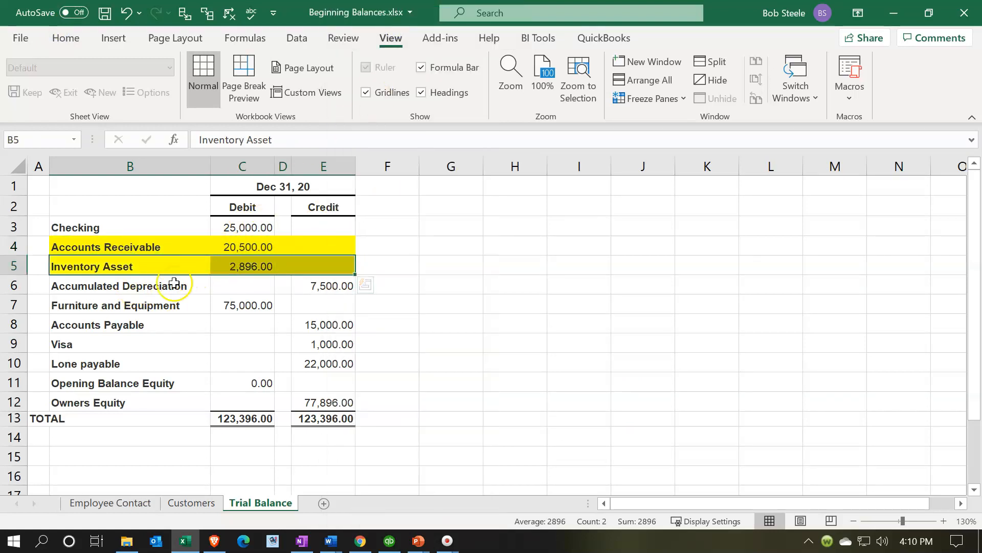
# - Highlight the Accounts Payable row of the trial balance in yellow
pyautogui.click(175, 305)
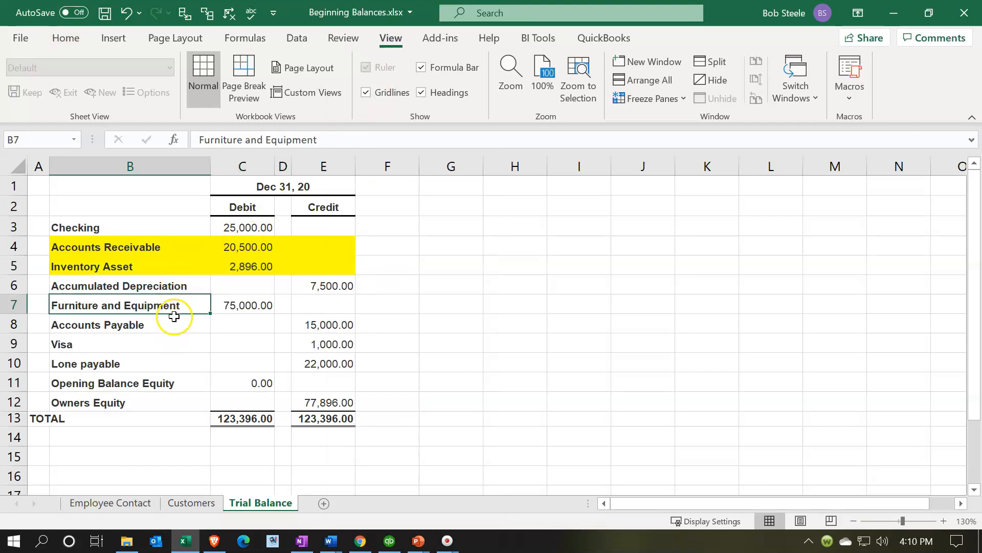
pyautogui.moveTo(175, 321); pyautogui.dragTo(310, 326)
pyautogui.rightClick(311, 326)
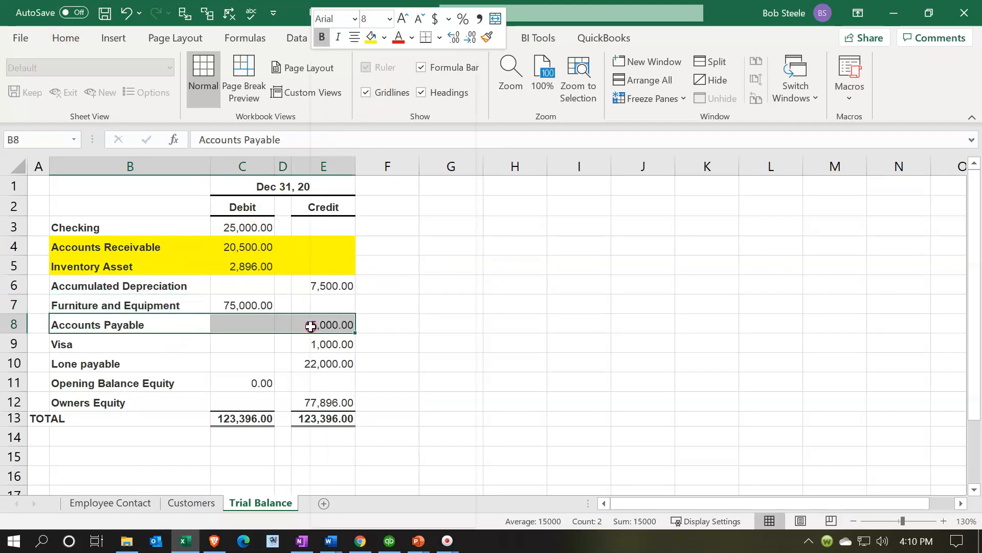
pyautogui.click(371, 37)
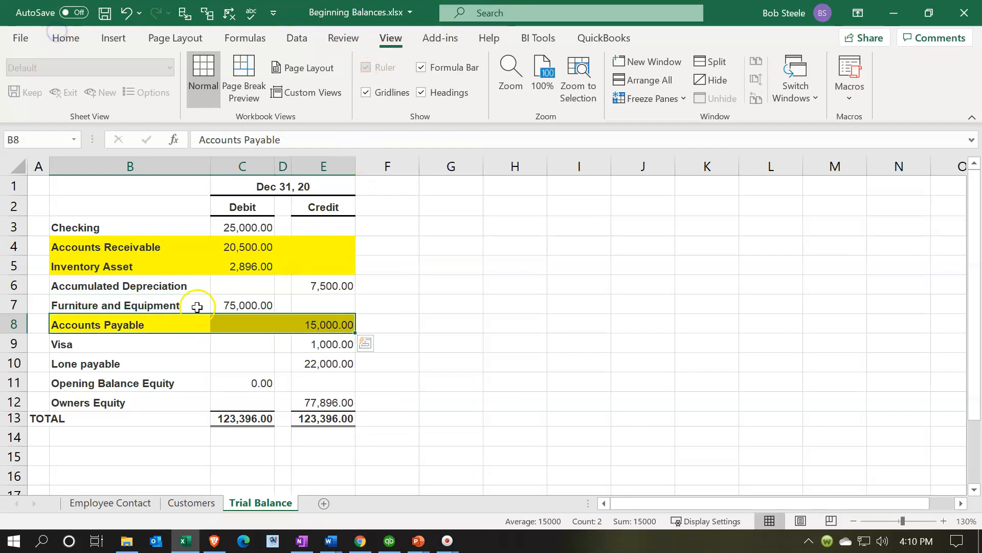
# - Fill the Checking row of the trial balance with light green
pyautogui.click(138, 364)
pyautogui.click(141, 380)
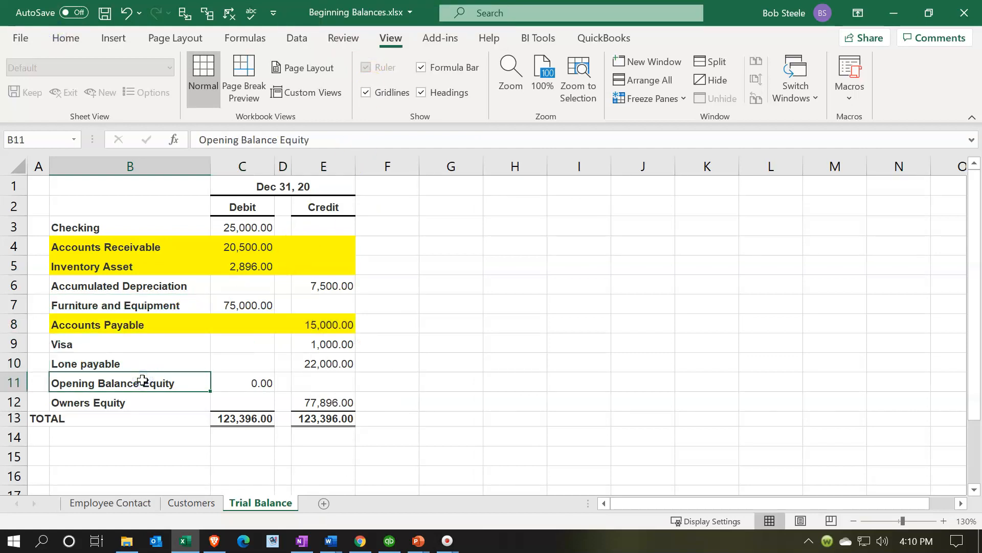
pyautogui.click(308, 401)
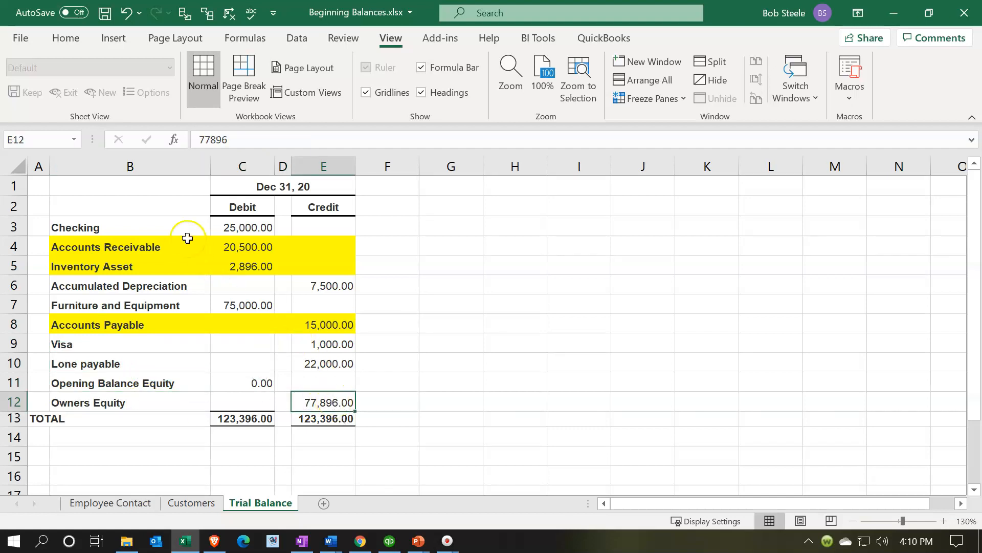
pyautogui.moveTo(174, 222); pyautogui.dragTo(313, 231)
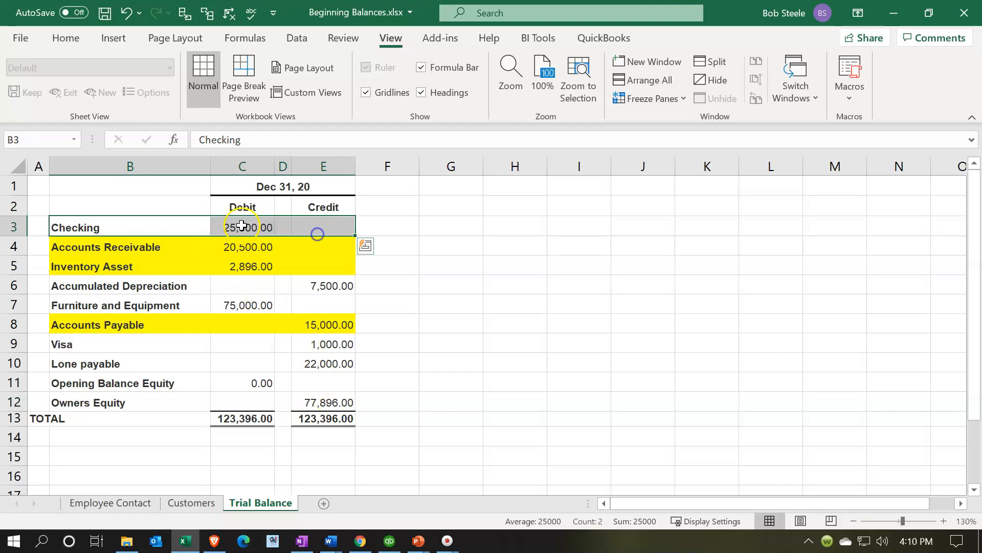
pyautogui.rightClick(193, 221)
pyautogui.click(268, 38)
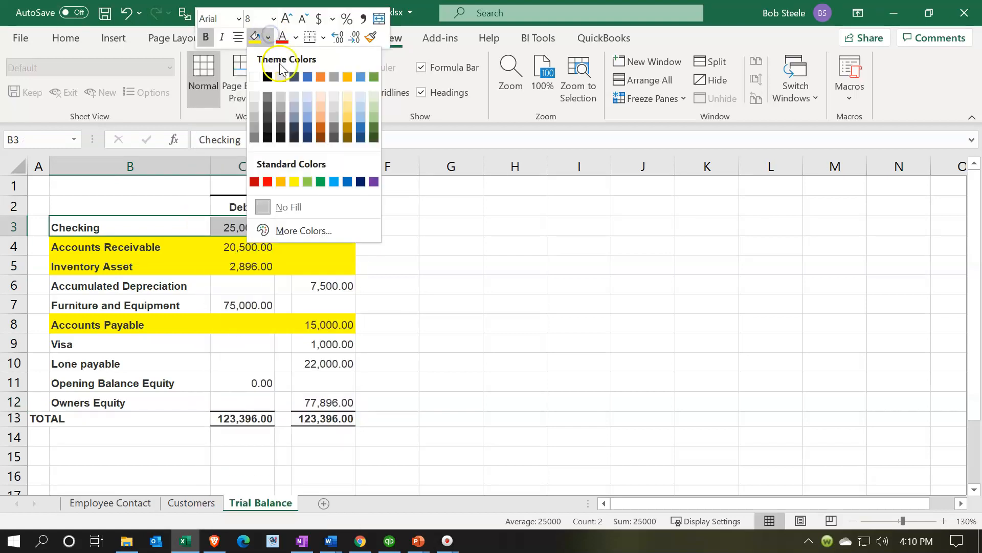
pyautogui.click(307, 182)
pyautogui.click(236, 285)
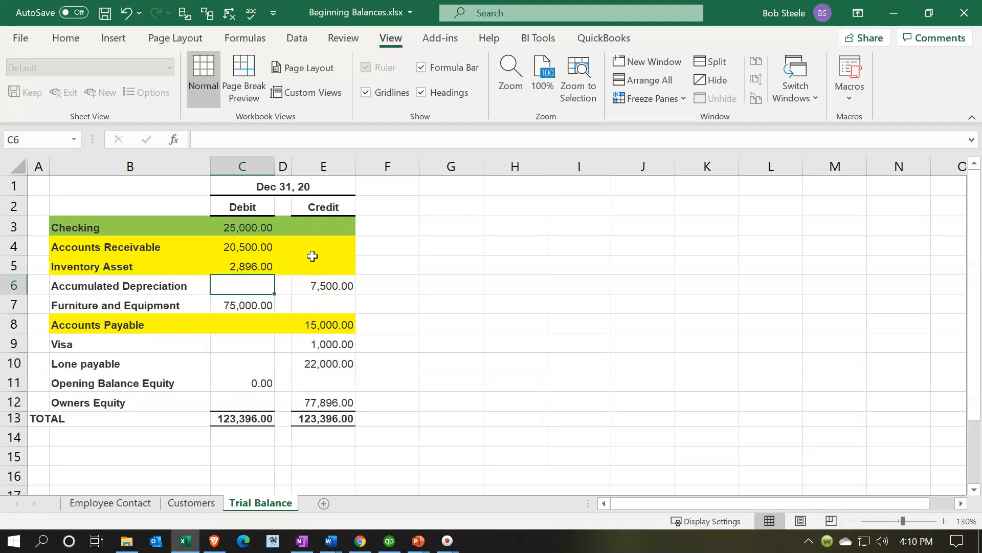
# - Switch back to QuickBooks and open the Chart of Accounts list from the Home page
pyautogui.click(261, 226)
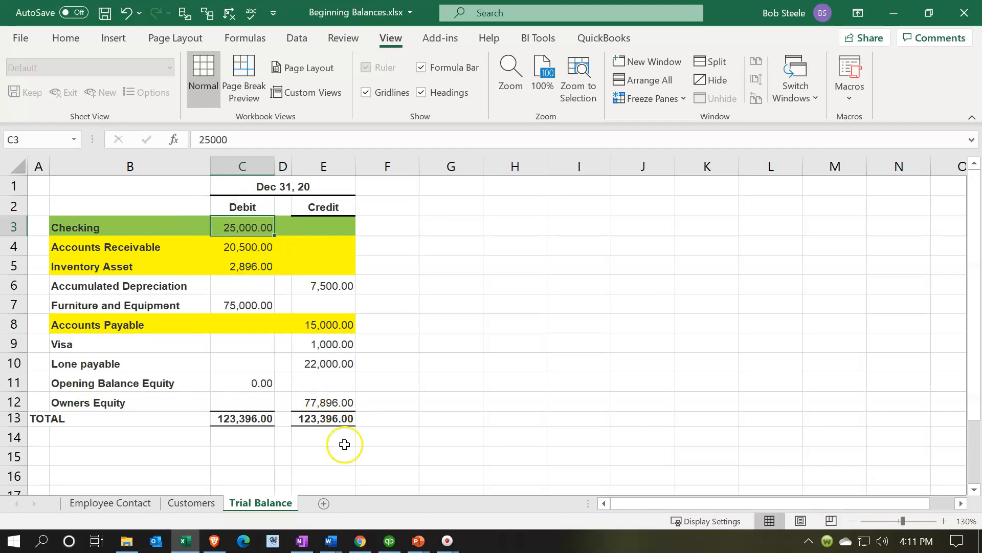
pyautogui.click(390, 539)
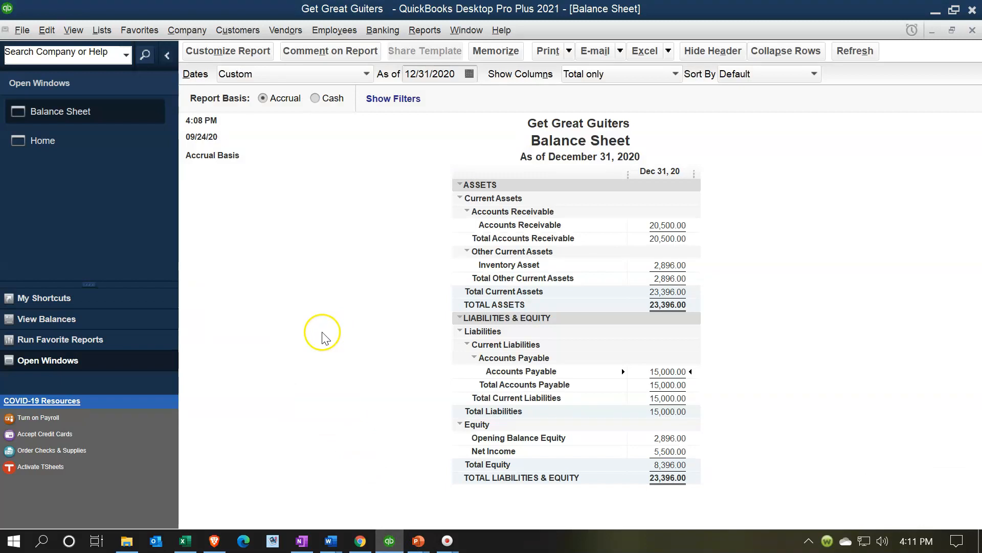
pyautogui.click(84, 152)
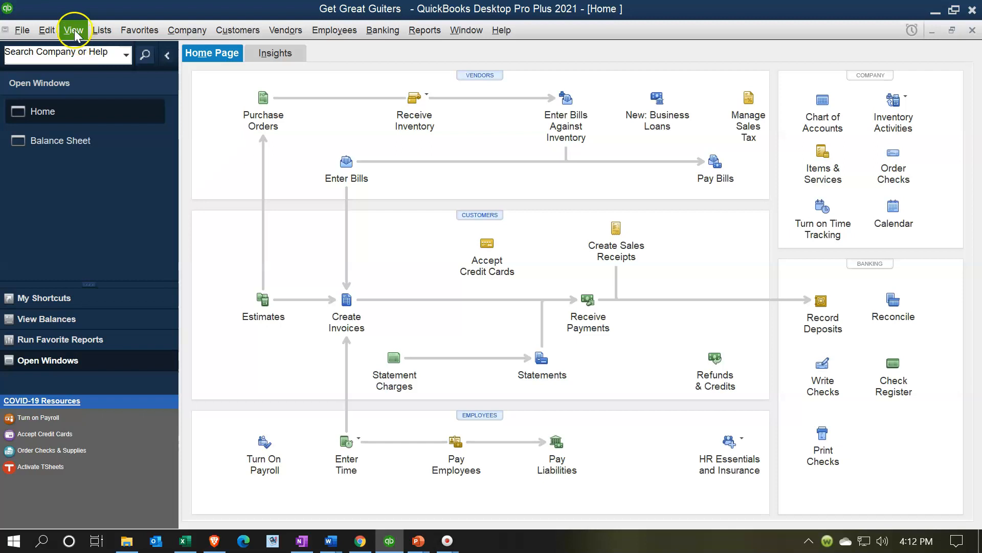
pyautogui.click(105, 33)
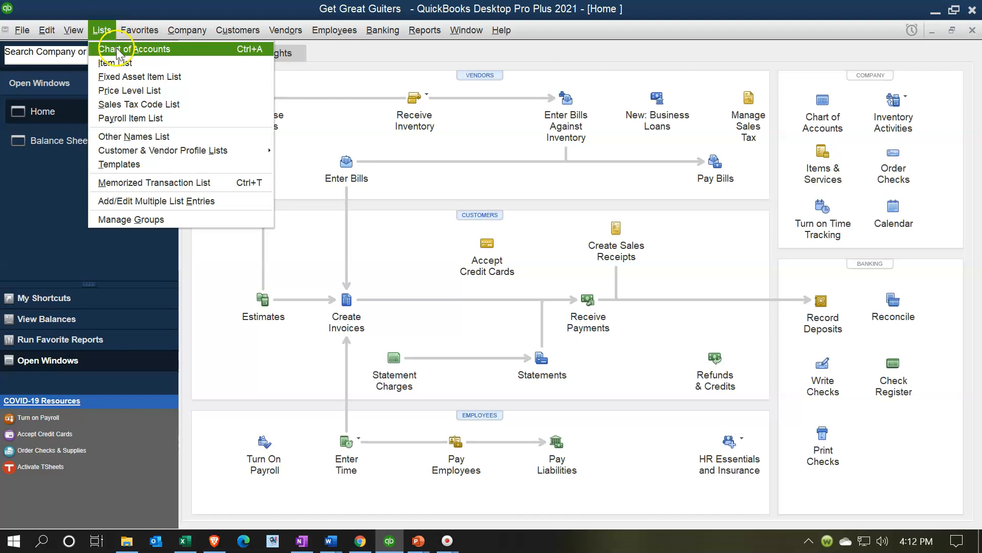
pyautogui.click(152, 57)
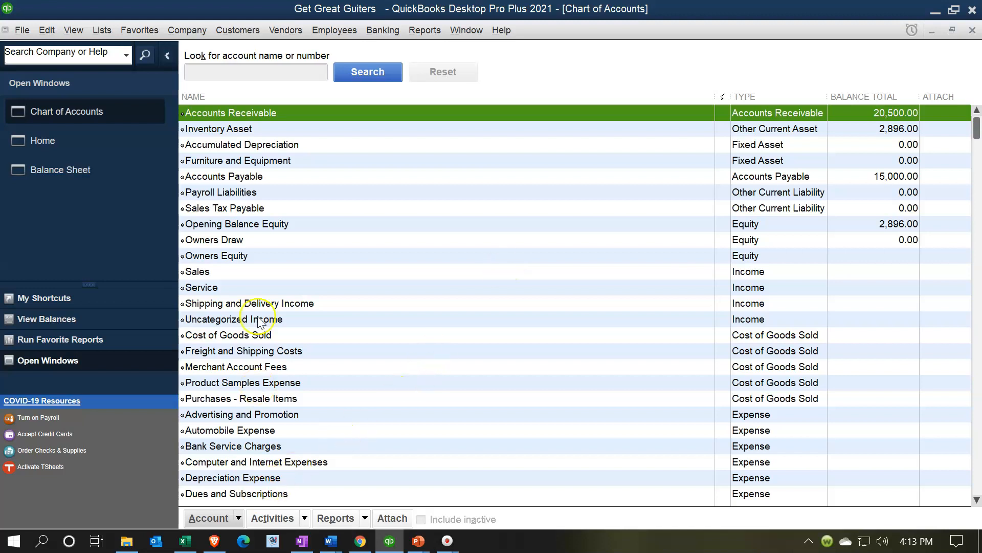
pyautogui.click(238, 518)
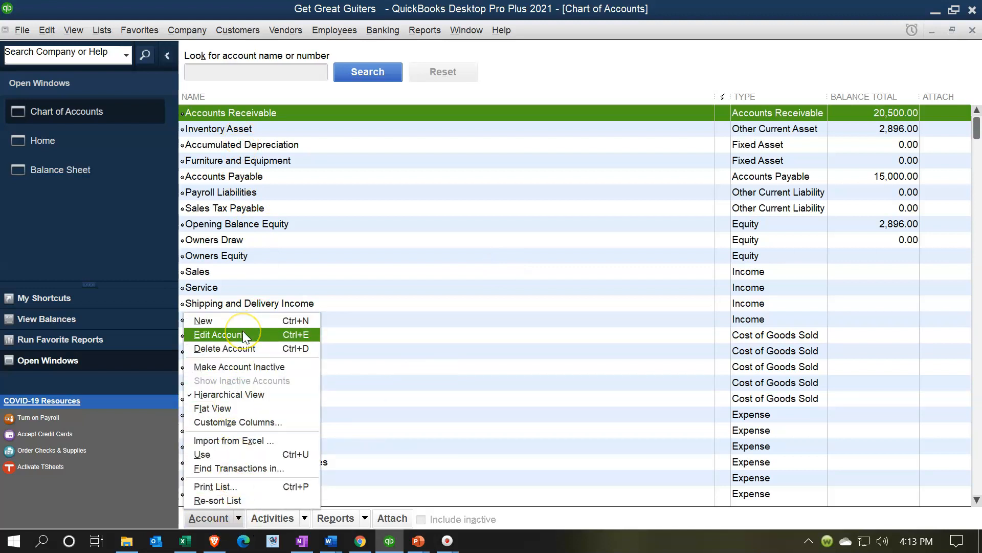
pyautogui.click(576, 87)
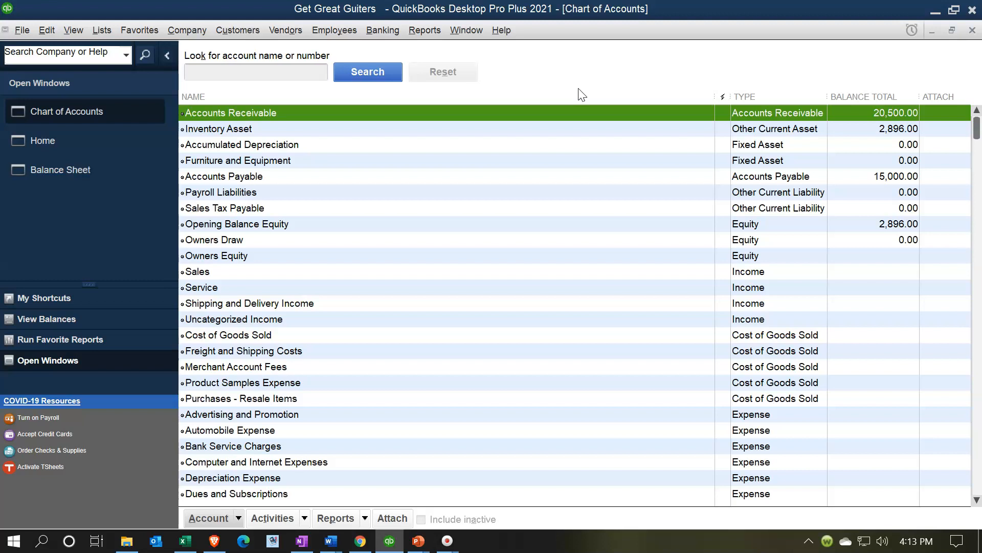
pyautogui.click(573, 97)
# - Start a new account in the Chart of Accounts and choose the Bank account type
pyautogui.click(239, 518)
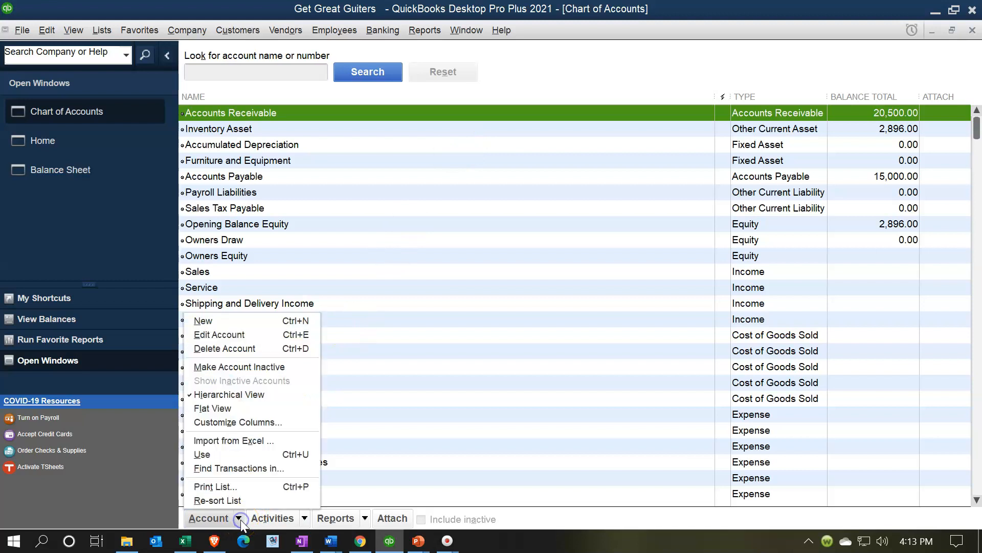
pyautogui.click(195, 326)
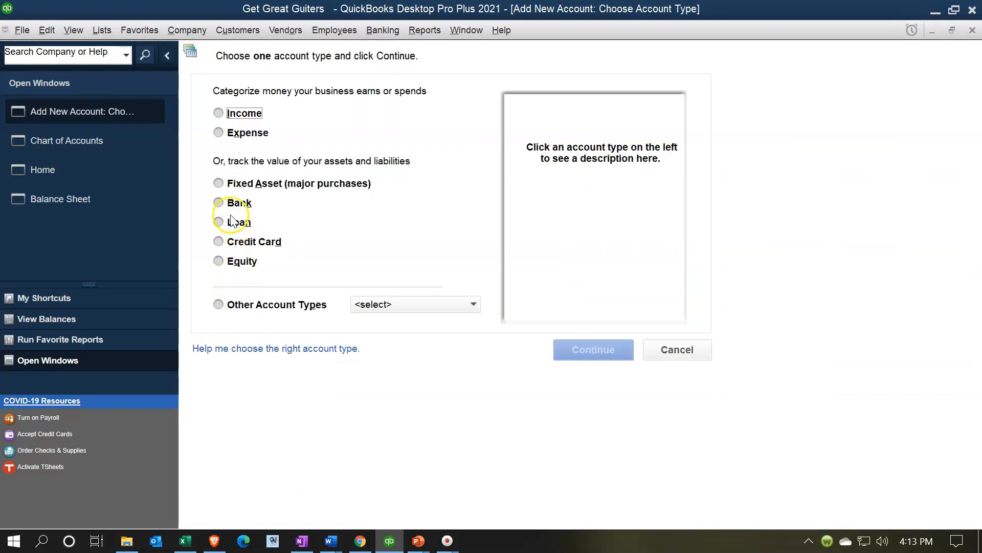
pyautogui.click(220, 203)
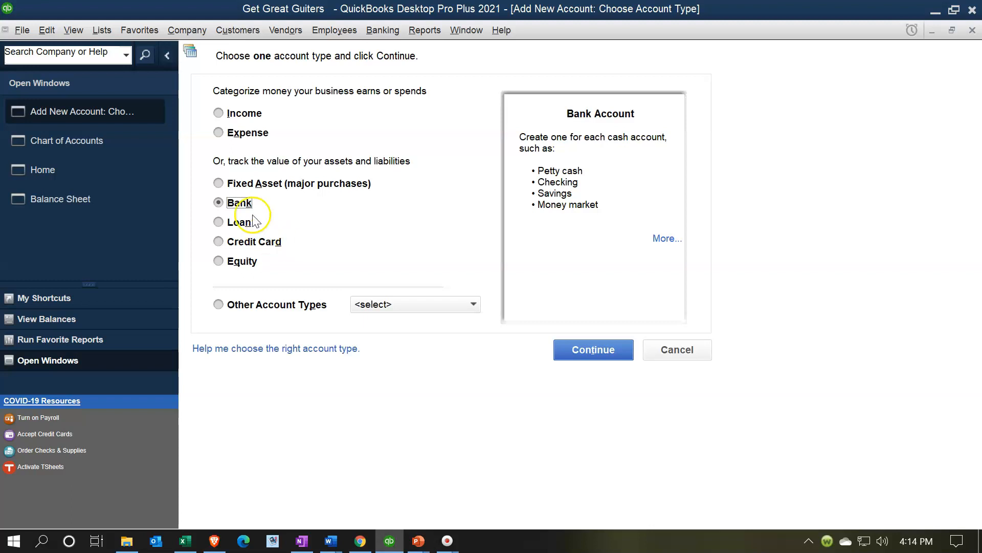
pyautogui.click(401, 306)
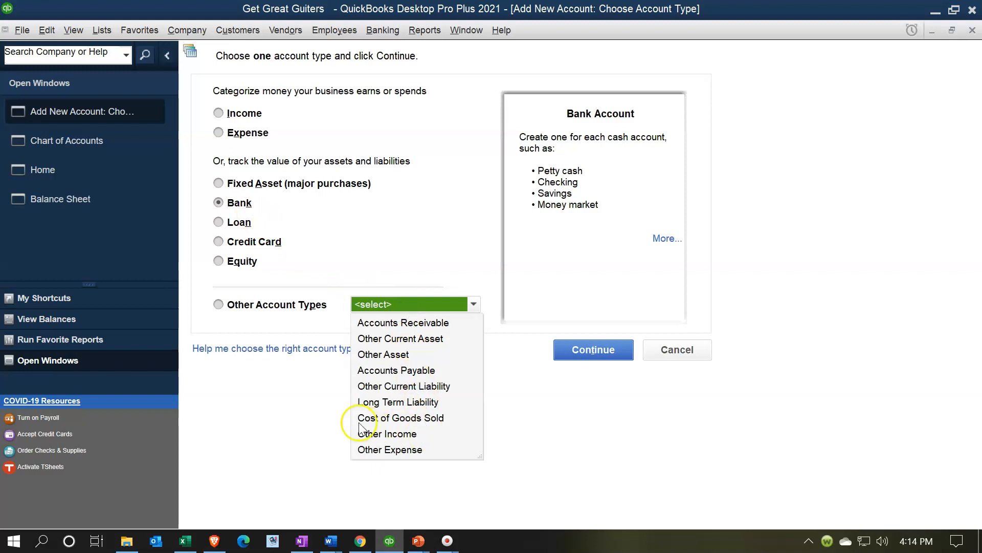
pyautogui.click(258, 421)
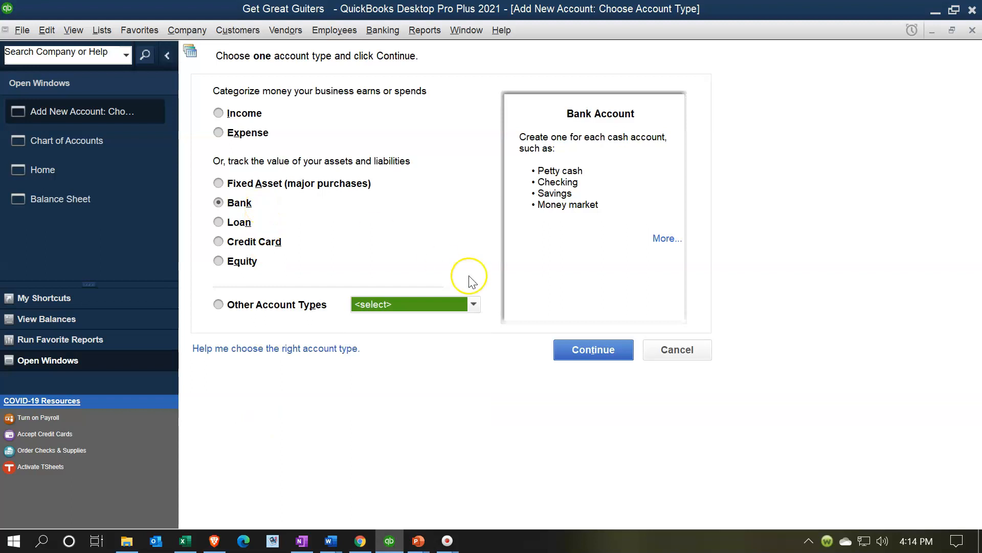
pyautogui.click(581, 348)
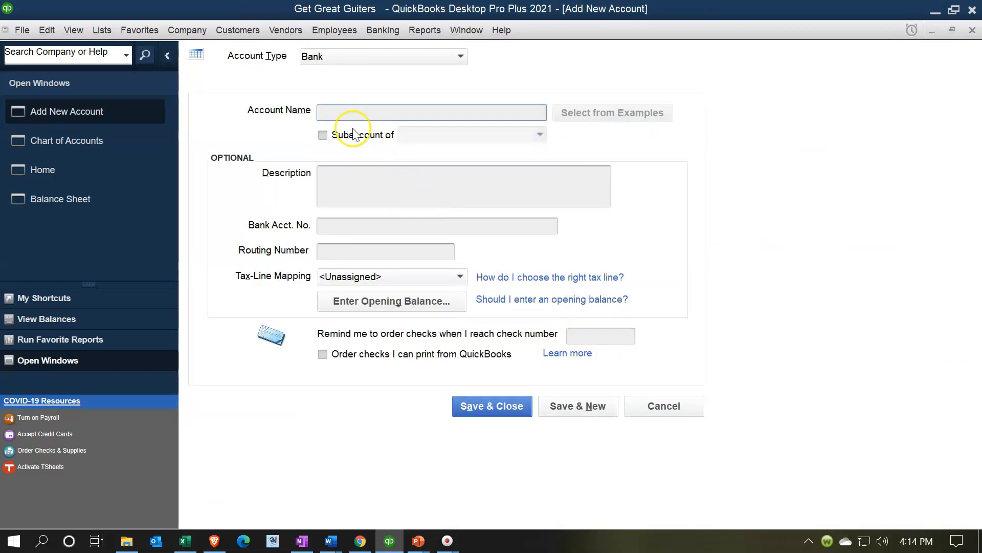
# - Enter Checking as the new bank account's name
pyautogui.click(339, 113)
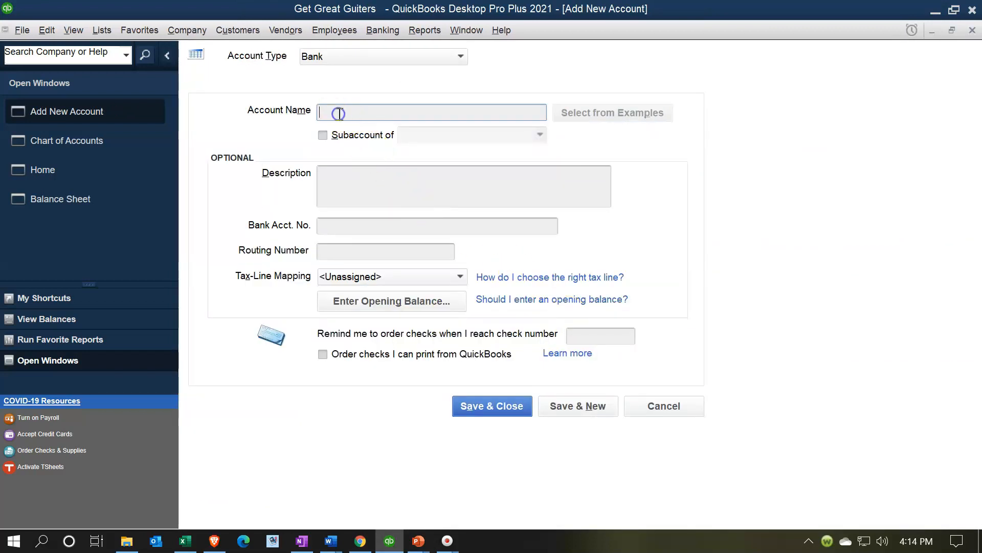
pyautogui.click(187, 543)
pyautogui.click(188, 541)
pyautogui.click(360, 107)
pyautogui.write('Checking')
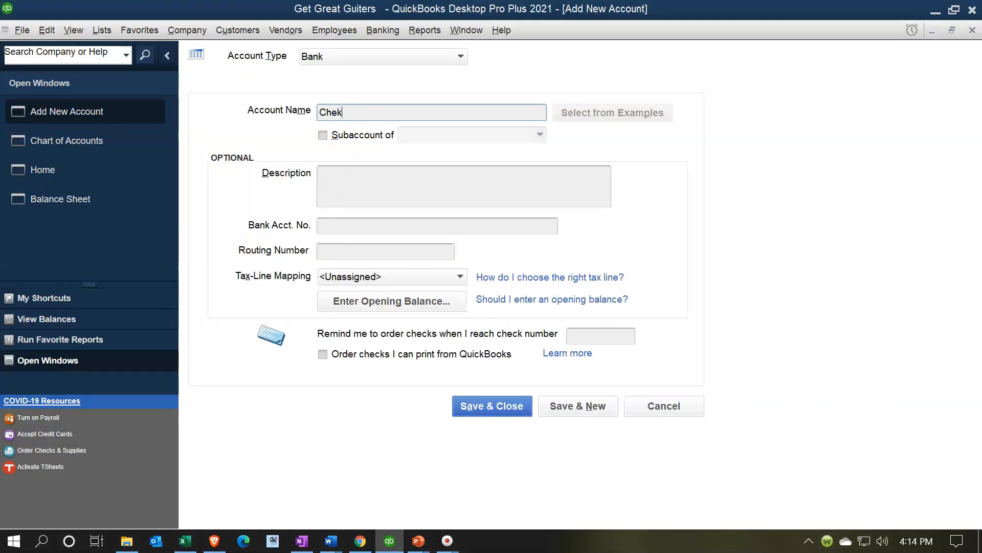
pyautogui.press('Tab')
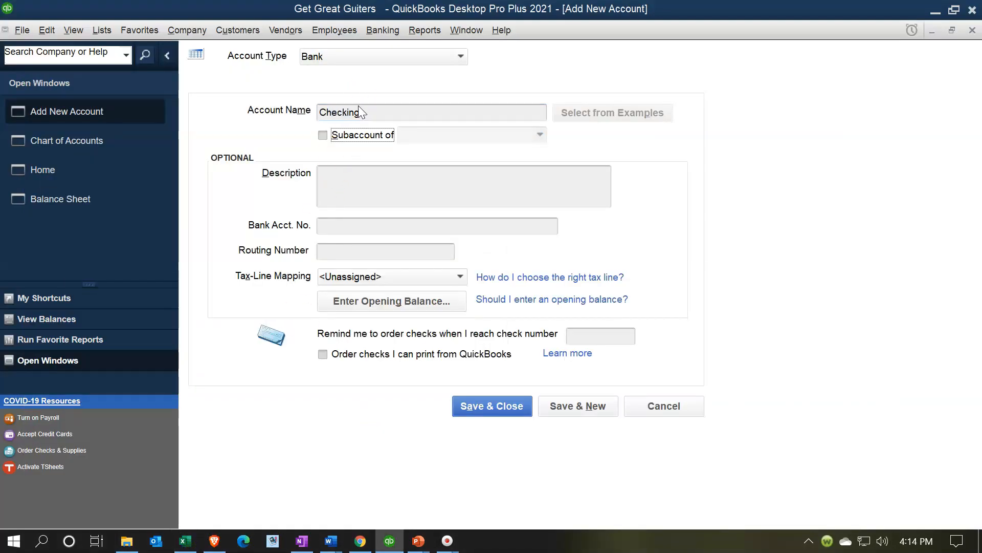
pyautogui.click(363, 115)
pyautogui.click(390, 113)
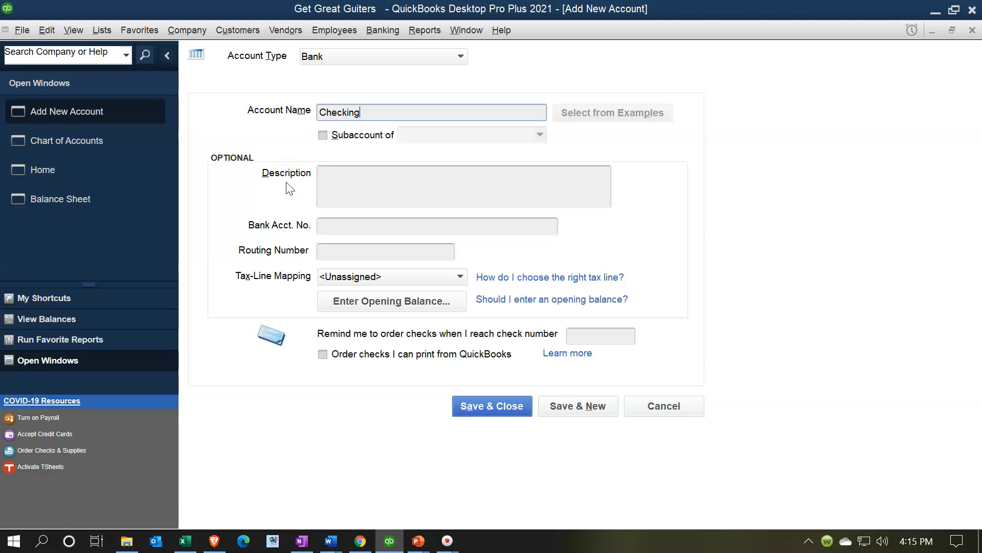
pyautogui.click(337, 189)
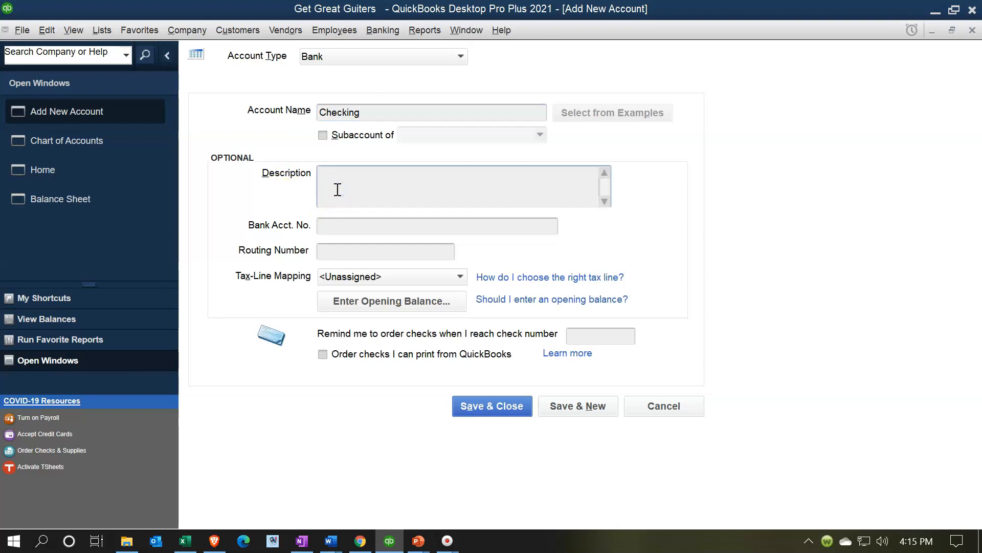
pyautogui.click(323, 135)
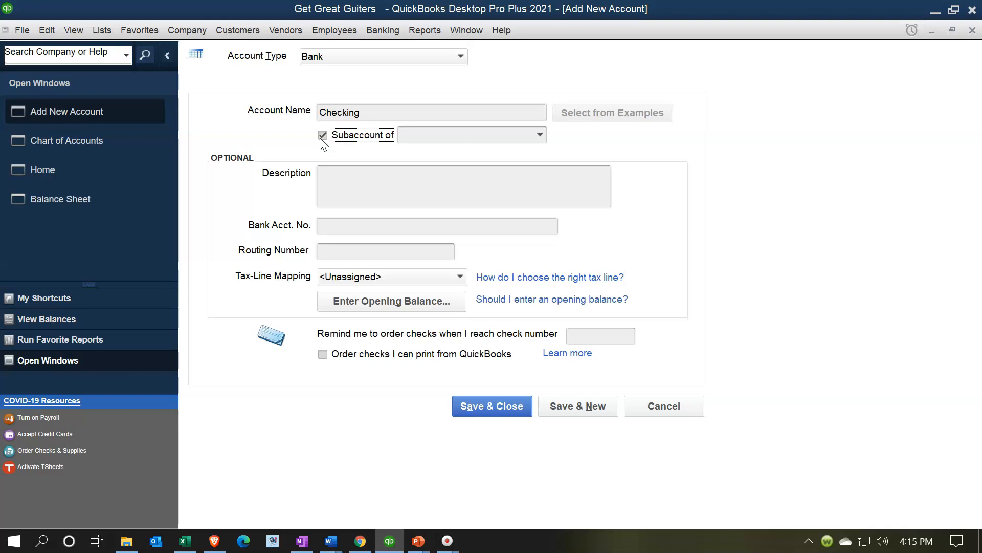
pyautogui.click(323, 135)
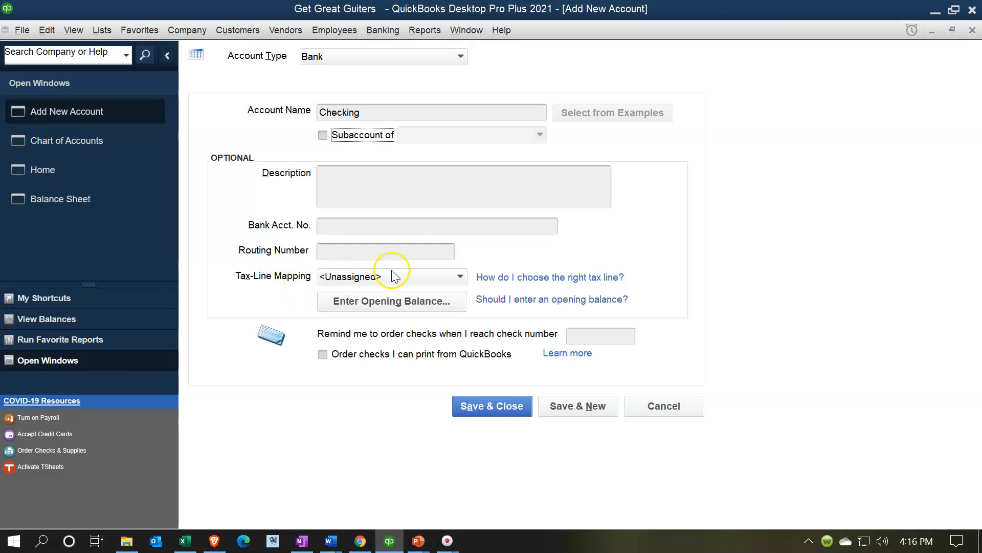
pyautogui.click(410, 274)
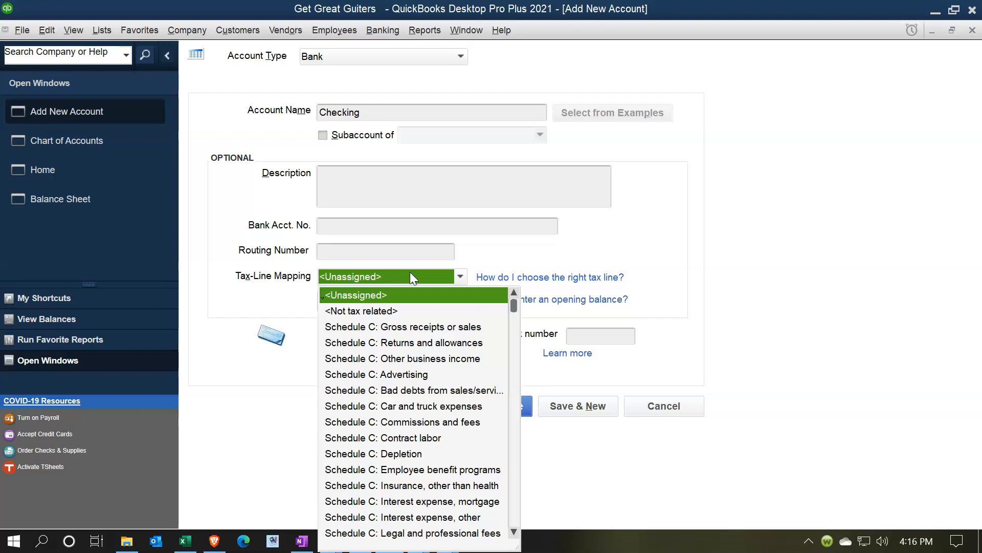
pyautogui.click(410, 271)
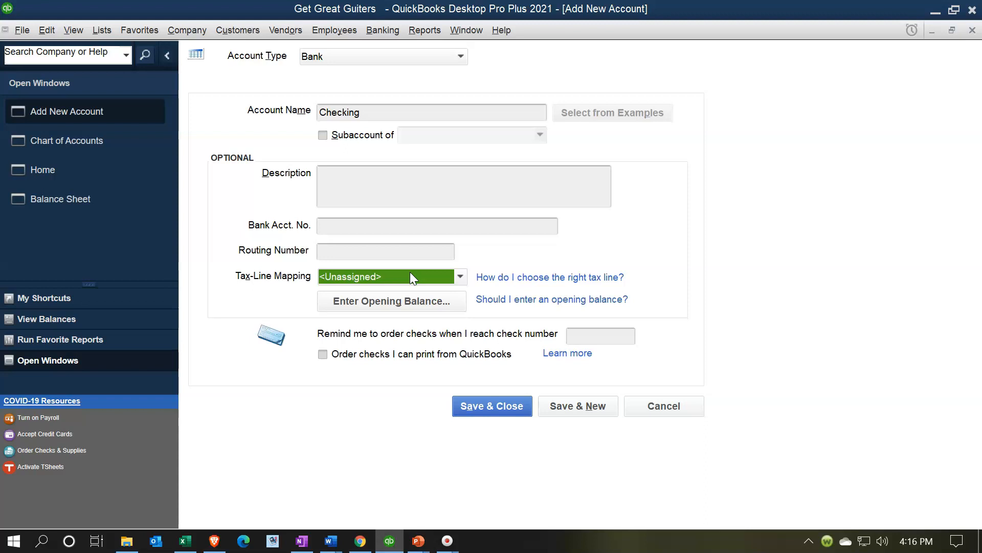
pyautogui.click(406, 329)
# - Enter an opening balance of 25000 as of 12/31/2020 for the Checking account
pyautogui.click(394, 303)
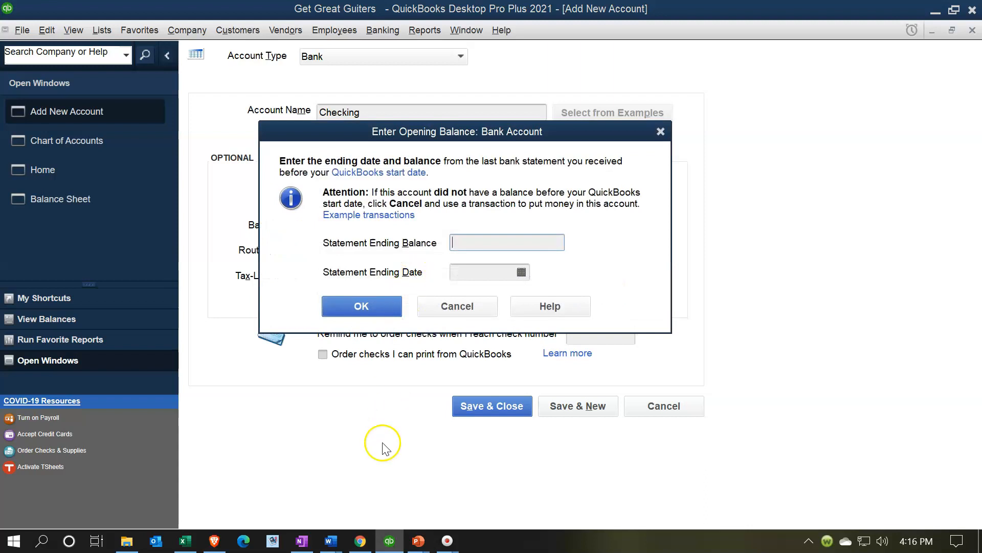
pyautogui.click(184, 541)
pyautogui.click(389, 541)
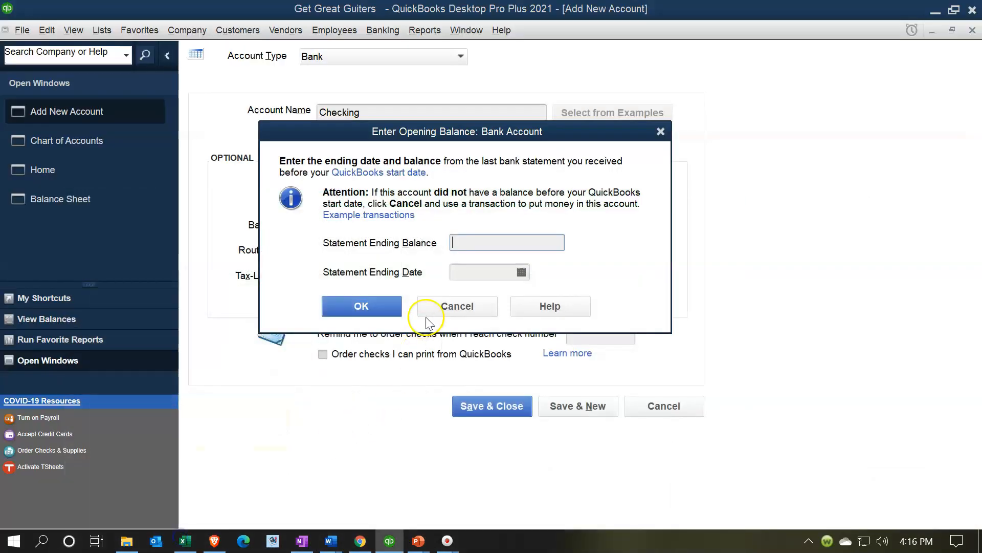
pyautogui.write('25000')
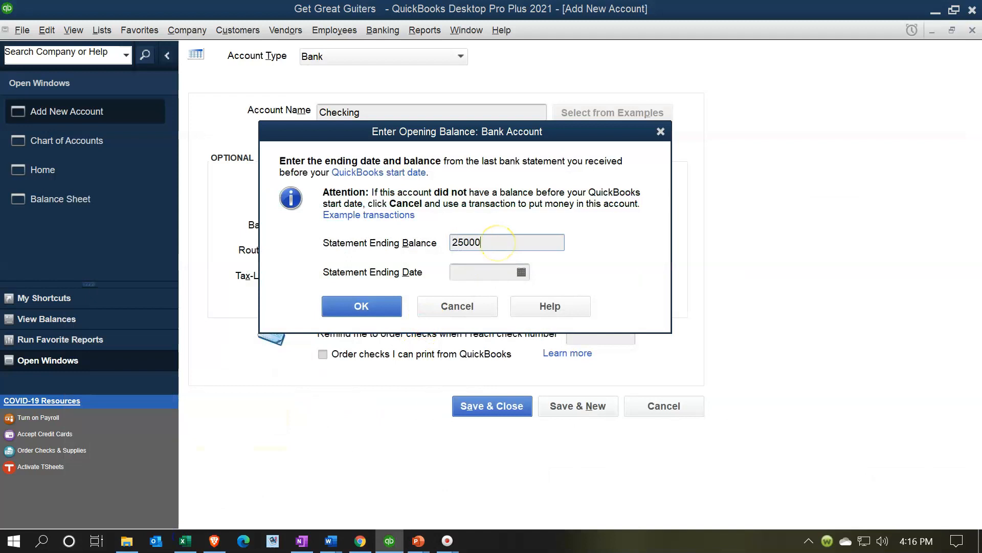
pyautogui.press('Tab')
pyautogui.write('12/31/2020')
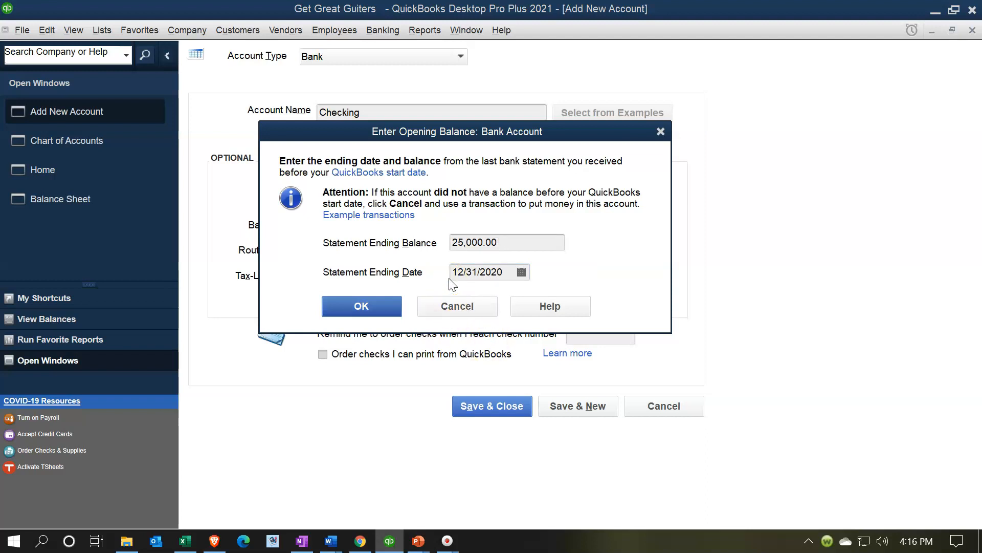
pyautogui.click(384, 317)
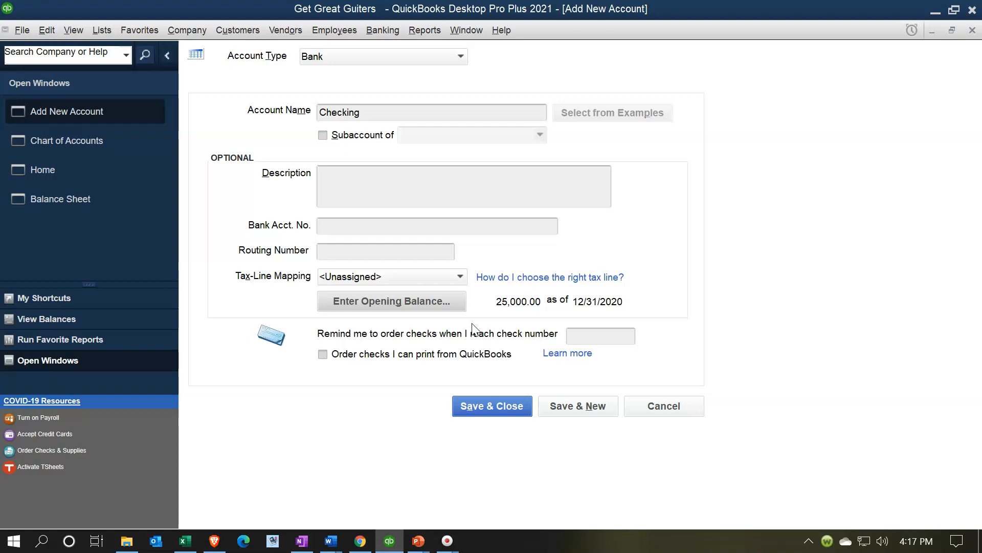
# - Save and close the new Checking account and dismiss the bank feed setup prompt
pyautogui.click(509, 412)
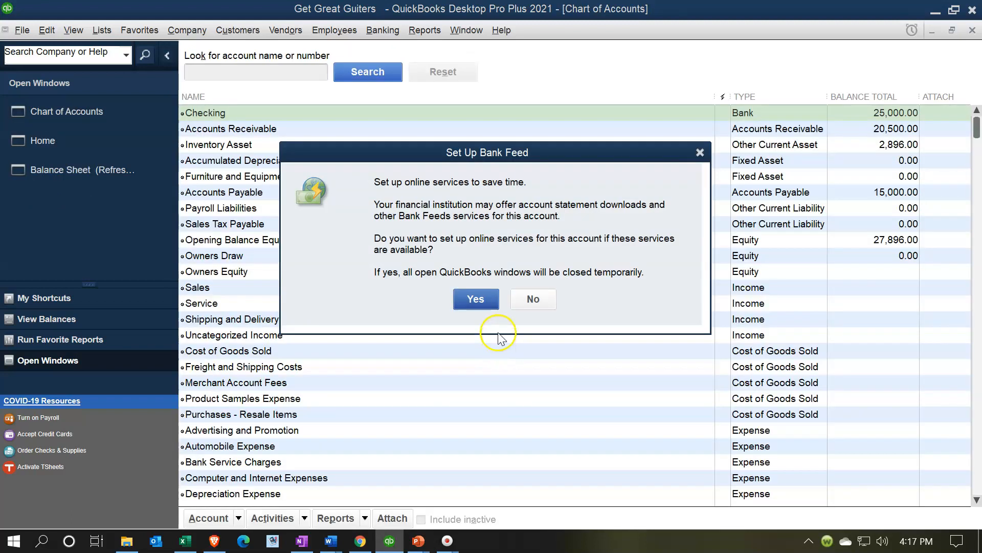
pyautogui.click(700, 152)
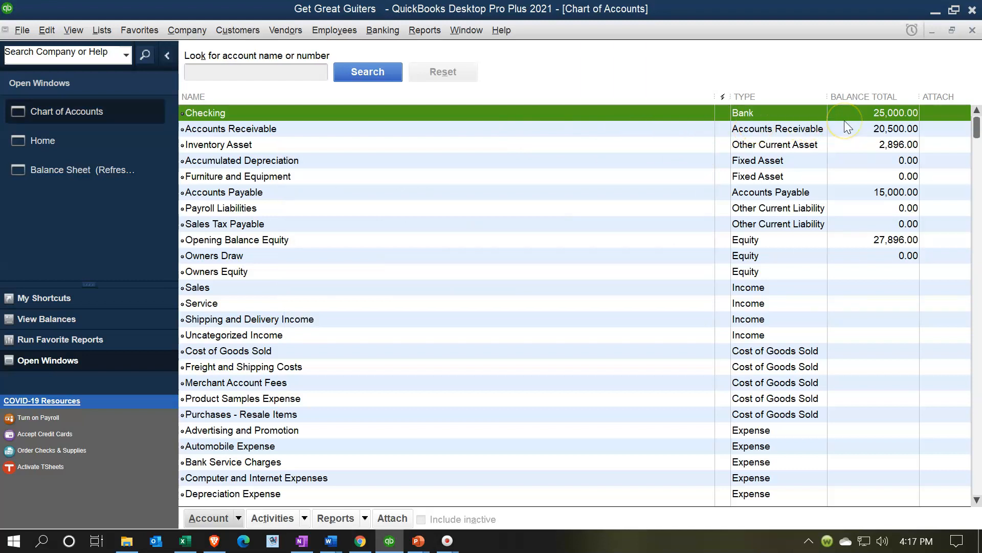
# - Drill down on the Checking amount in the Balance Sheet to review its opening deposit
pyautogui.click(89, 169)
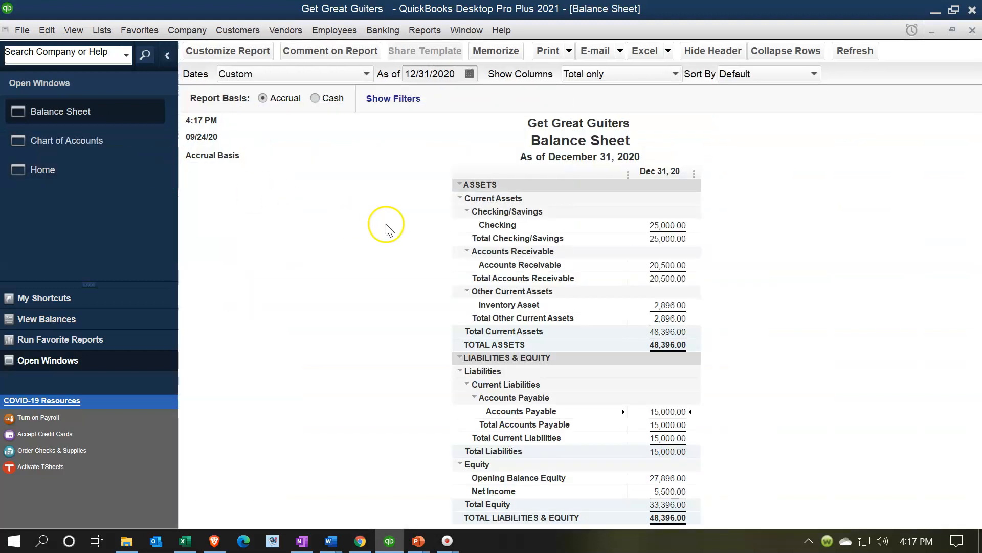
pyautogui.doubleClick(676, 227)
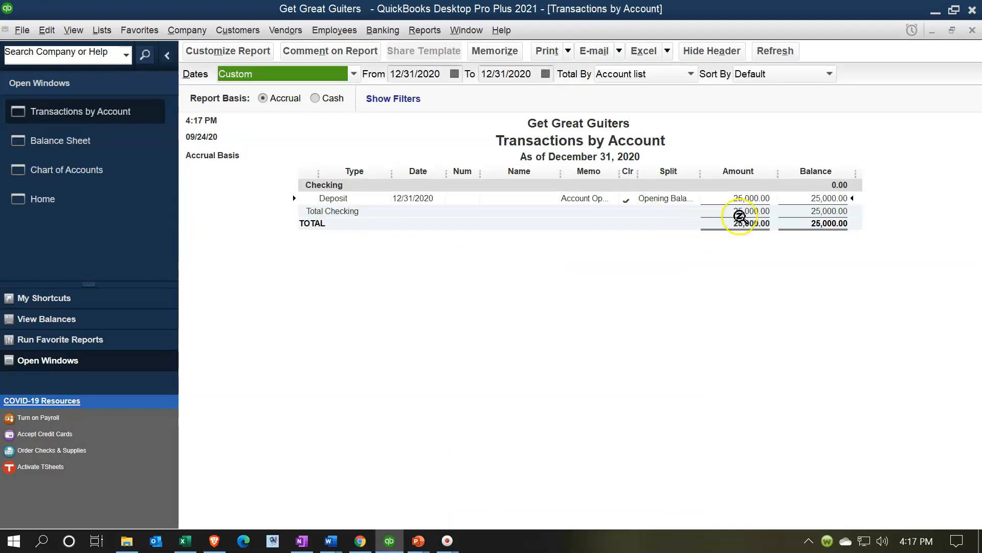
pyautogui.click(351, 210)
pyautogui.doubleClick(748, 198)
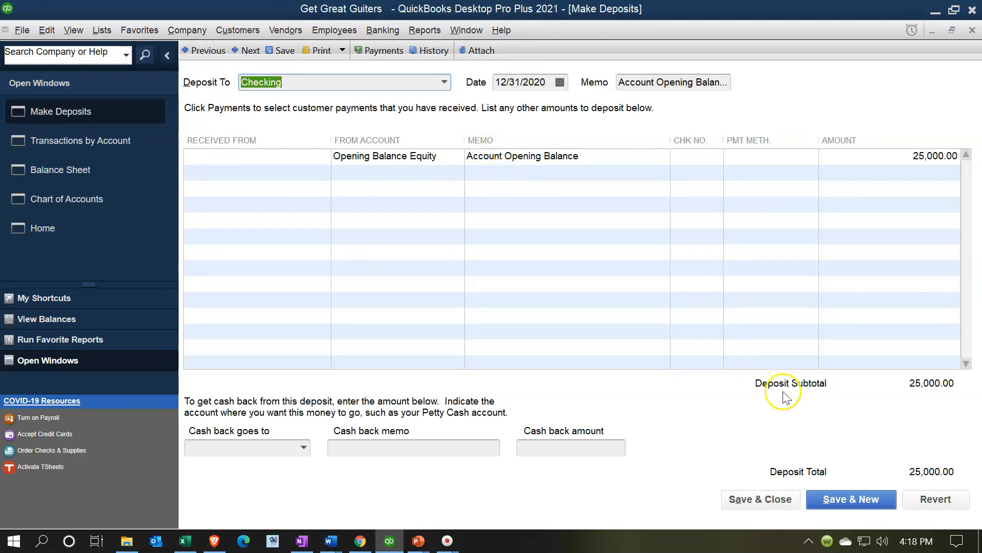
pyautogui.click(972, 32)
pyautogui.click(972, 31)
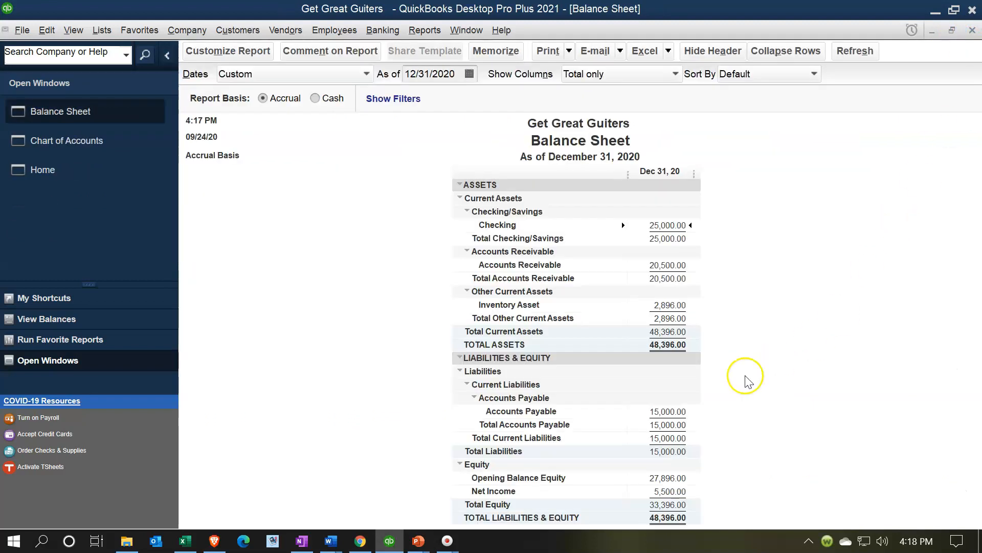
# - Drill down on the Opening Balance Equity amount in the Balance Sheet to review its transactions
pyautogui.click(671, 479)
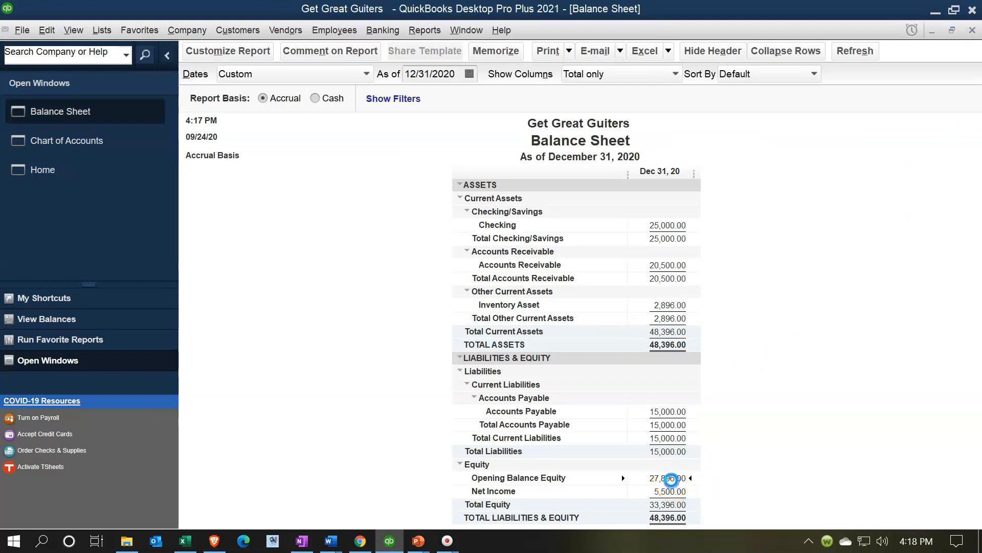
pyautogui.doubleClick(671, 480)
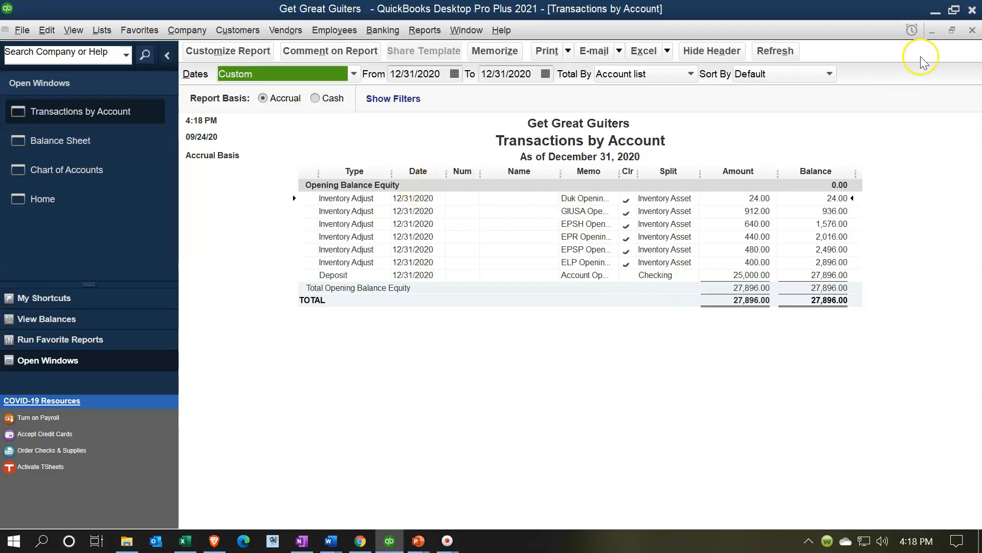
pyautogui.click(972, 31)
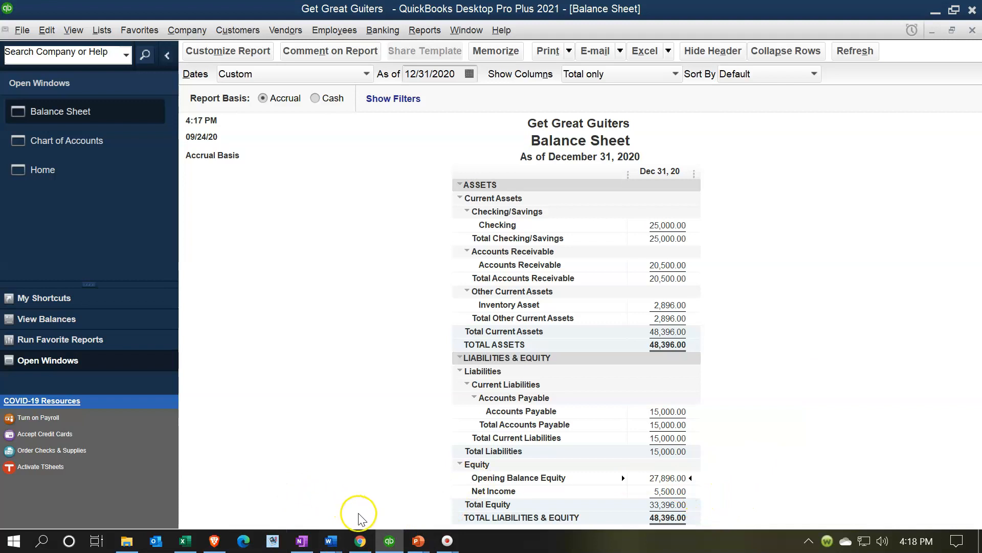
# - Switch to Excel and fill the Checking row of the trial balance with yellow
pyautogui.click(185, 541)
pyautogui.click(223, 335)
pyautogui.click(132, 219)
pyautogui.moveTo(132, 219); pyautogui.dragTo(318, 228)
pyautogui.rightClick(317, 230)
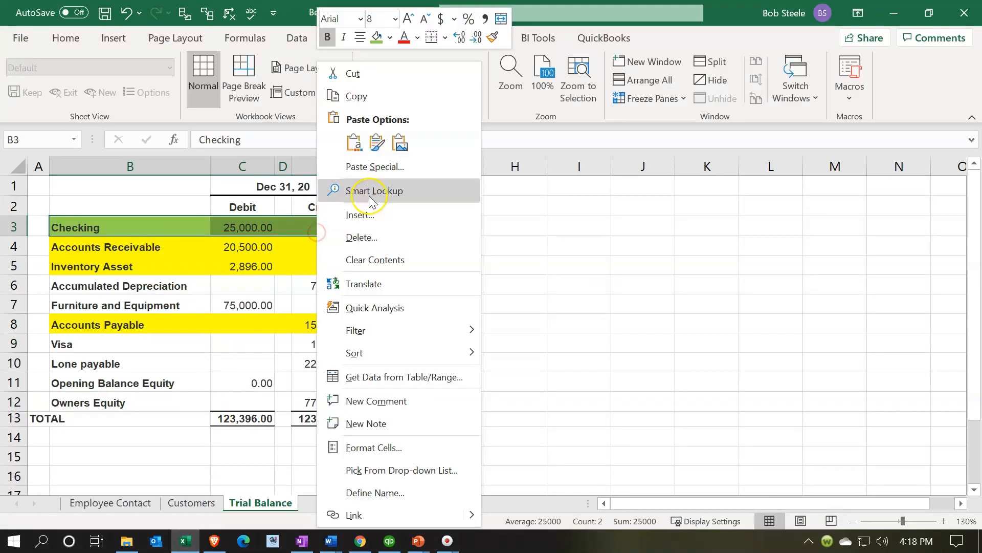
pyautogui.click(390, 37)
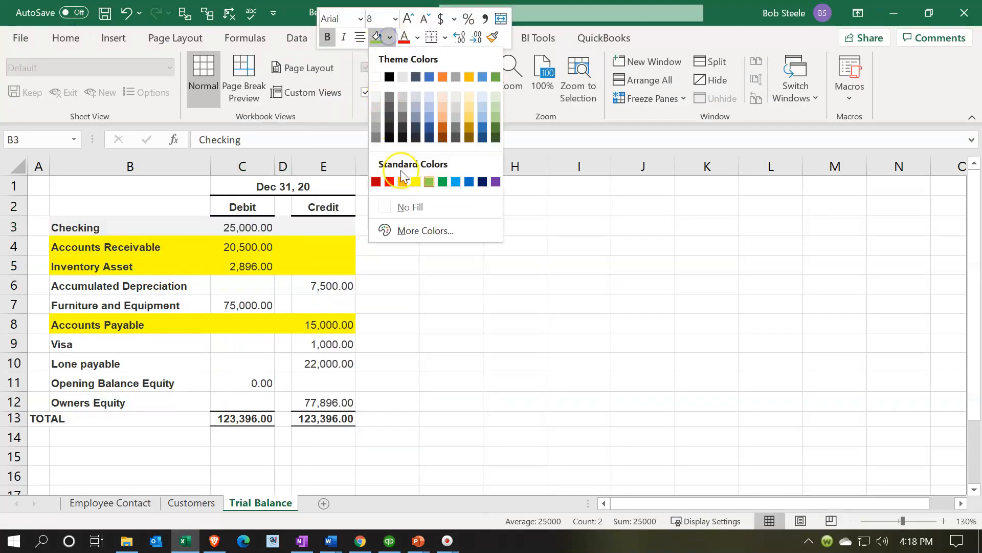
pyautogui.click(416, 181)
pyautogui.click(231, 327)
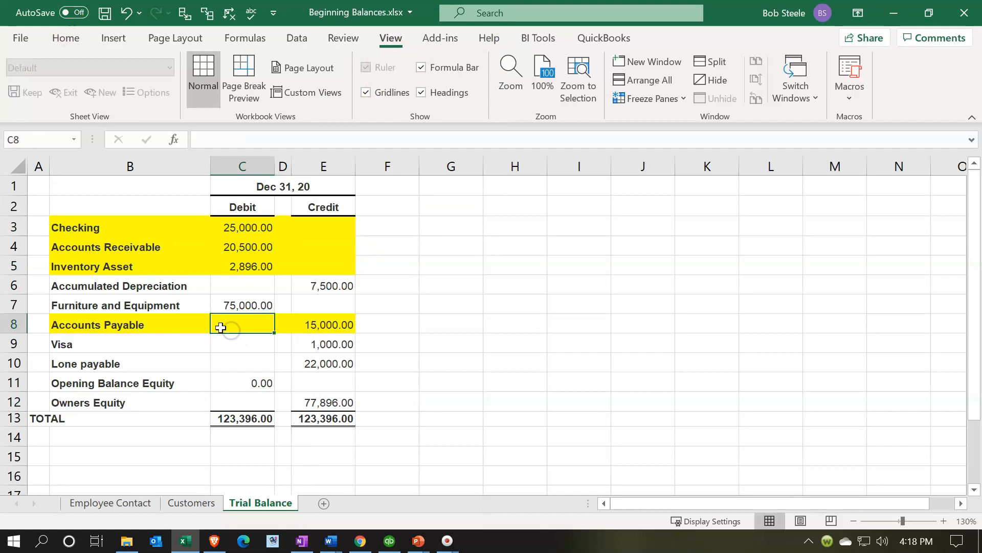
# - Fill the Furniture and Equipment row of the trial balance with light green
pyautogui.moveTo(140, 307); pyautogui.dragTo(338, 302)
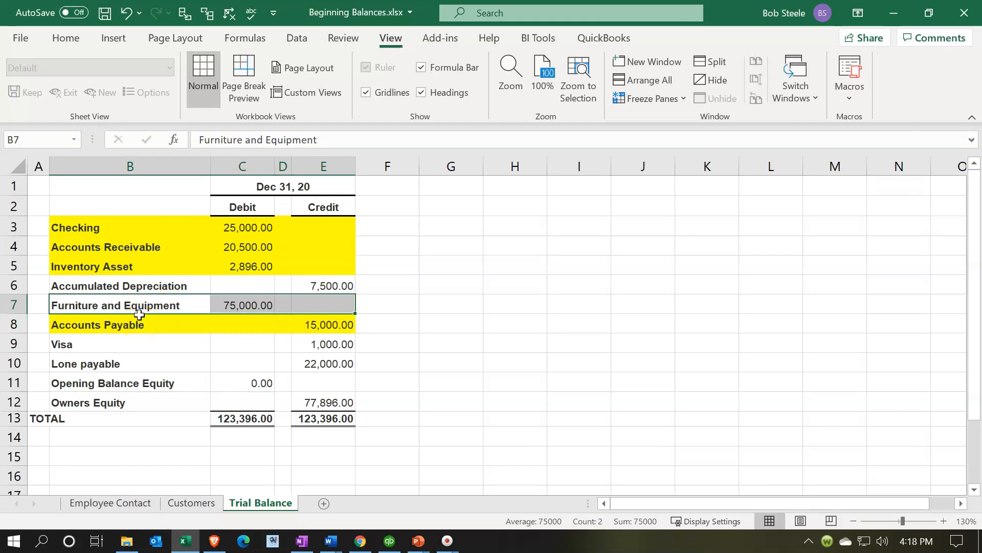
pyautogui.click(131, 286)
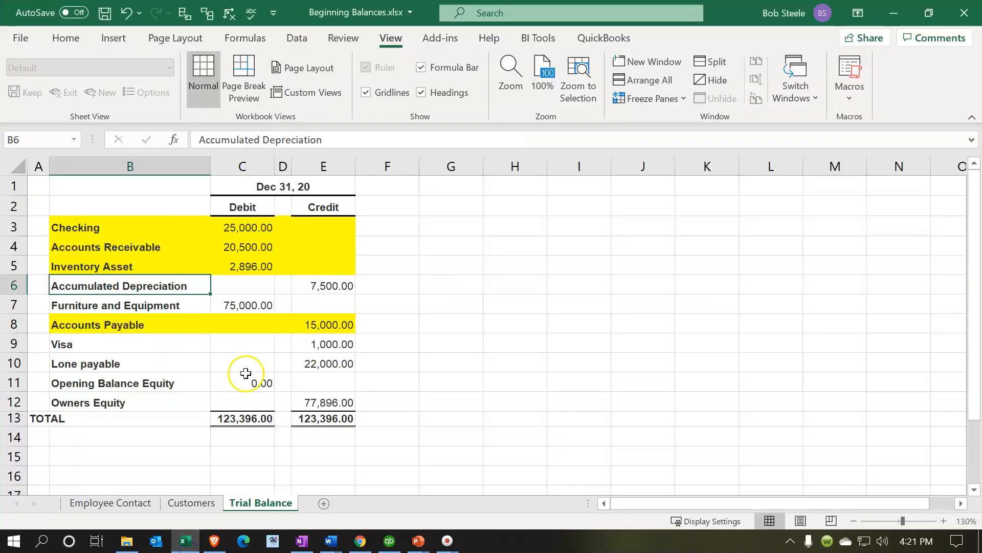
pyautogui.click(242, 362)
pyautogui.moveTo(169, 306); pyautogui.dragTo(305, 295)
pyautogui.rightClick(306, 296)
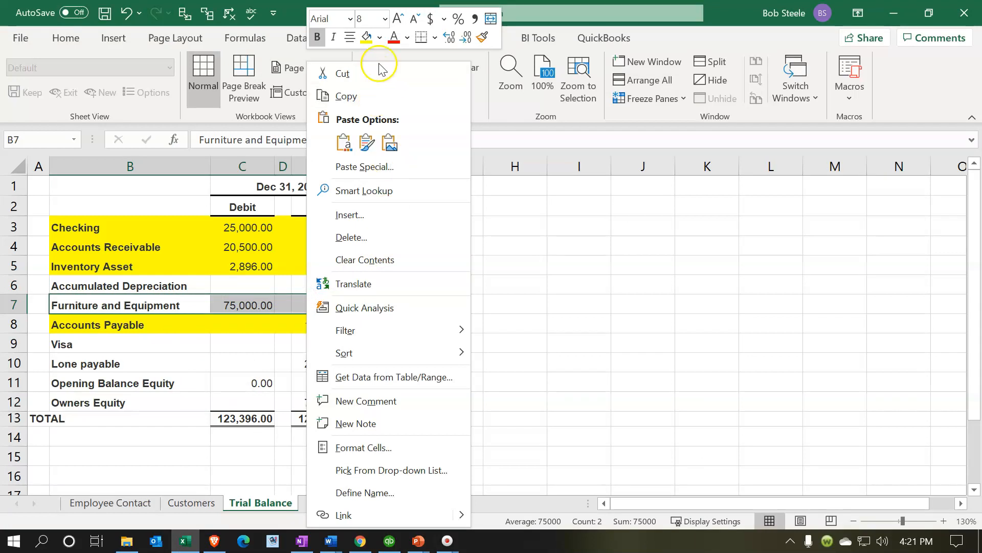
pyautogui.click(379, 38)
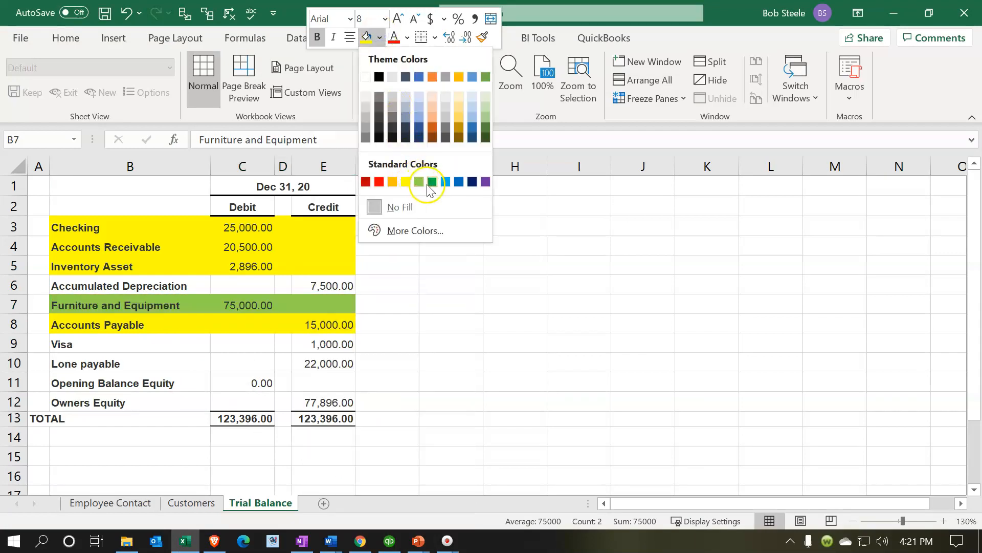
pyautogui.click(431, 183)
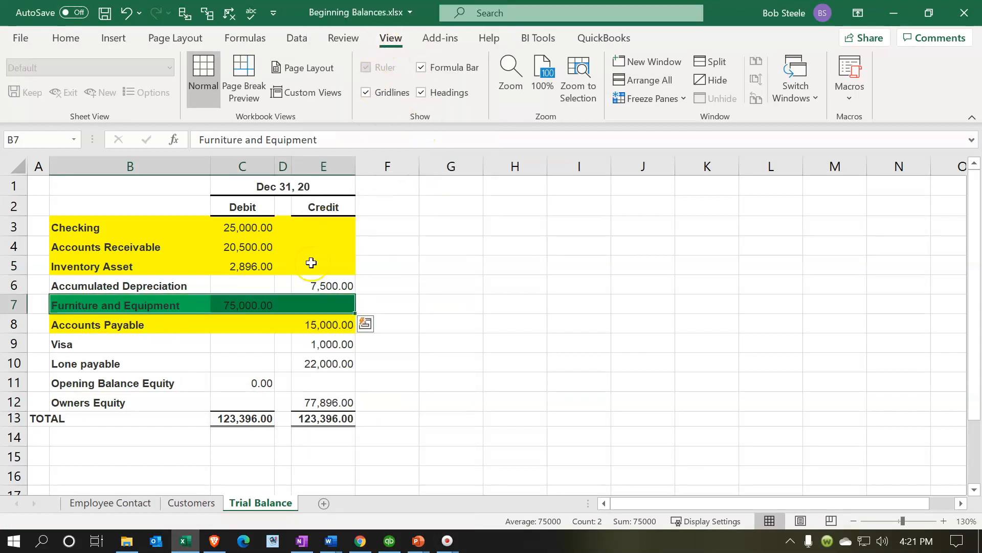
pyautogui.rightClick(286, 302)
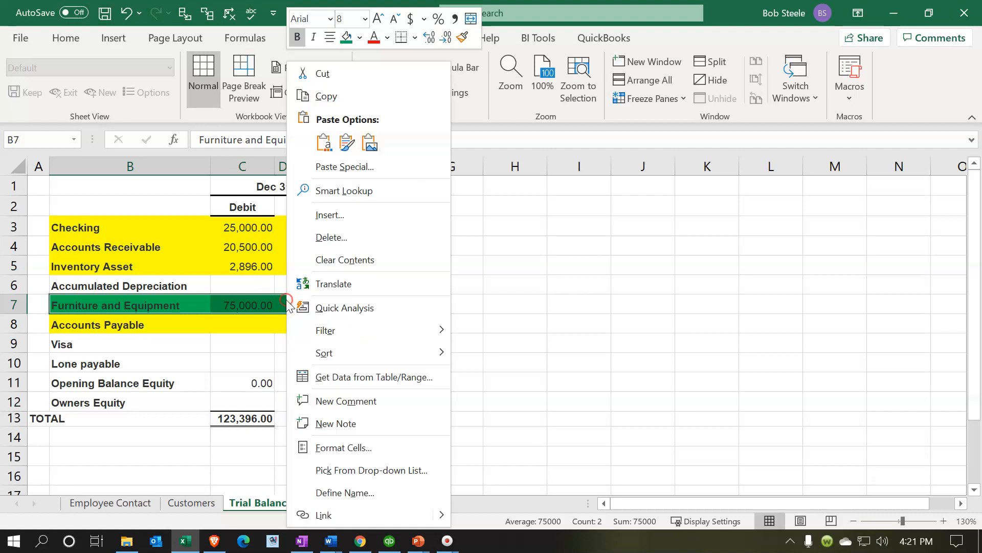
pyautogui.click(360, 38)
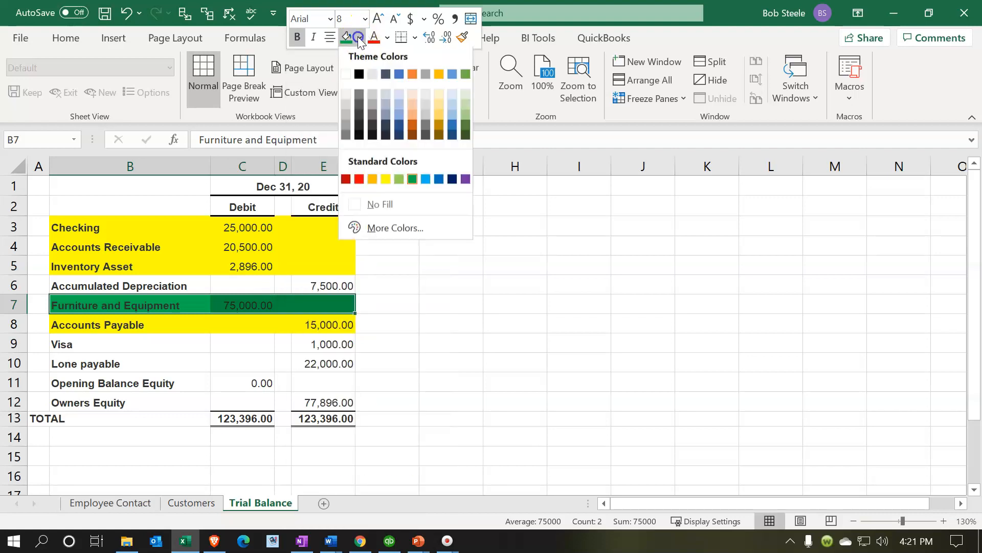
pyautogui.click(399, 181)
pyautogui.click(421, 383)
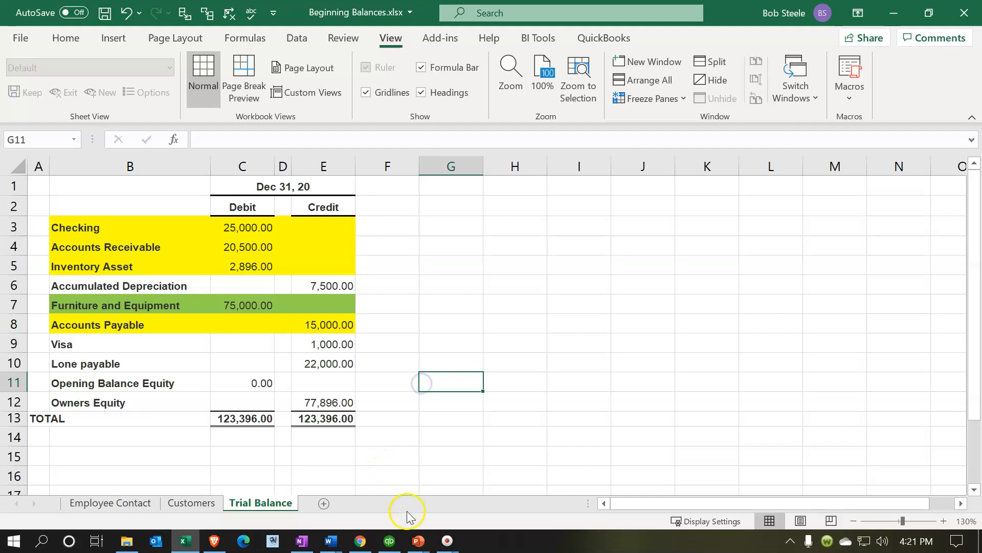
# - Switch back to QuickBooks
pyautogui.moveTo(389, 541)
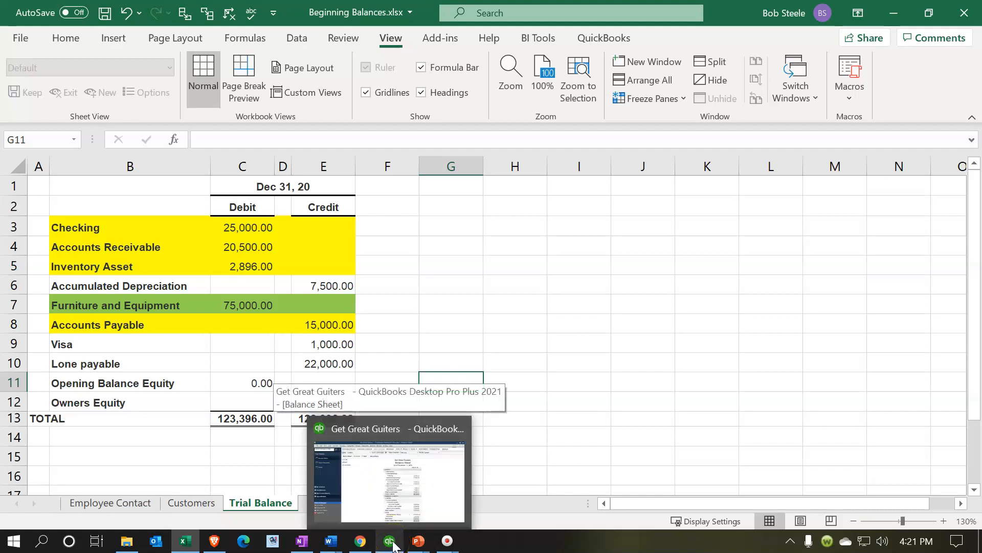
pyautogui.click(392, 543)
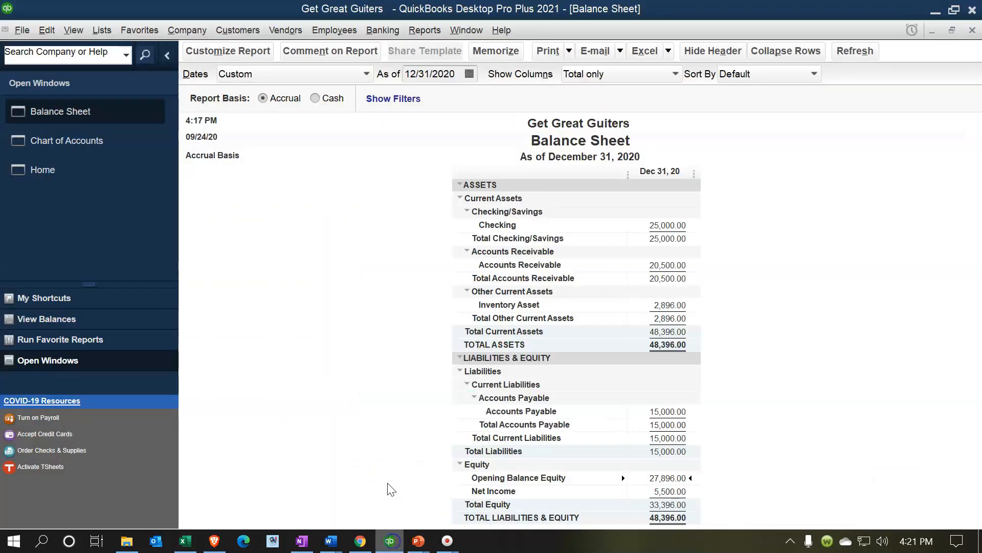
# - Open the Chart of Accounts and compare it against the Furniture and Equipment row of the Excel trial balance
pyautogui.click(92, 149)
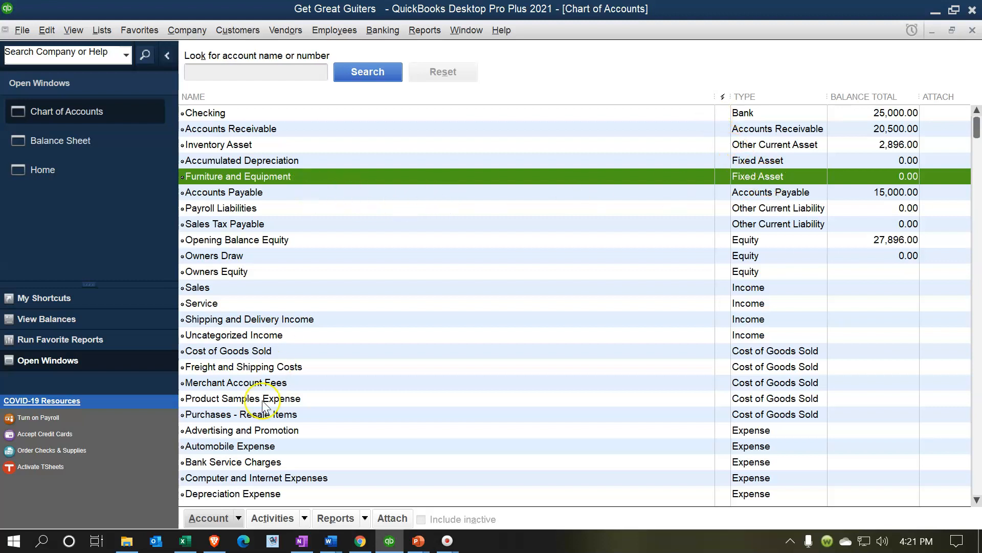
pyautogui.click(186, 541)
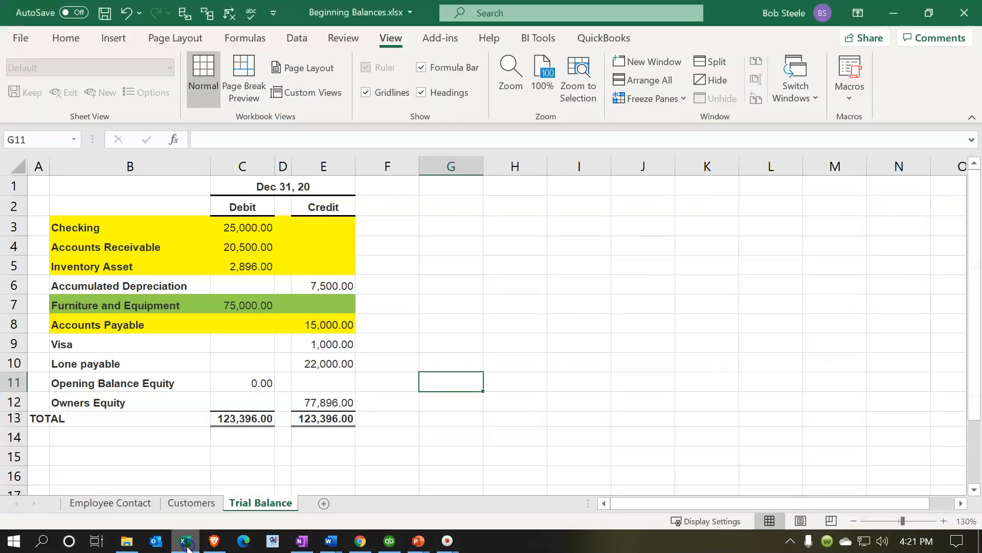
pyautogui.click(136, 307)
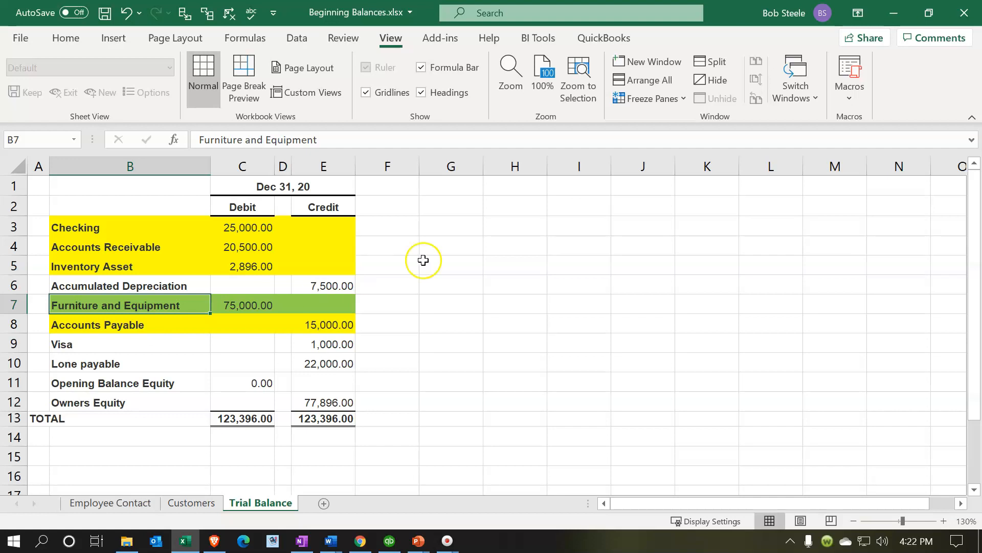
pyautogui.click(894, 13)
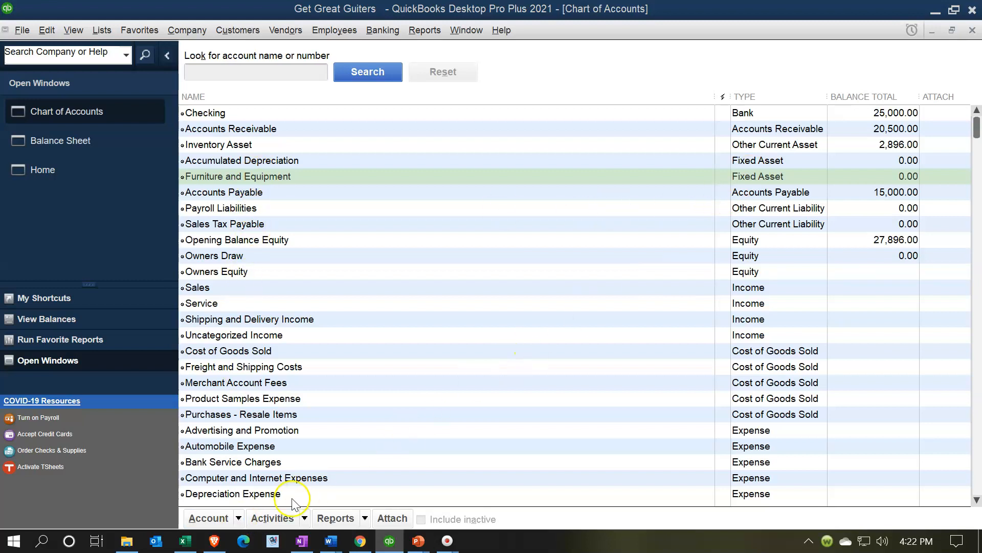
pyautogui.click(240, 519)
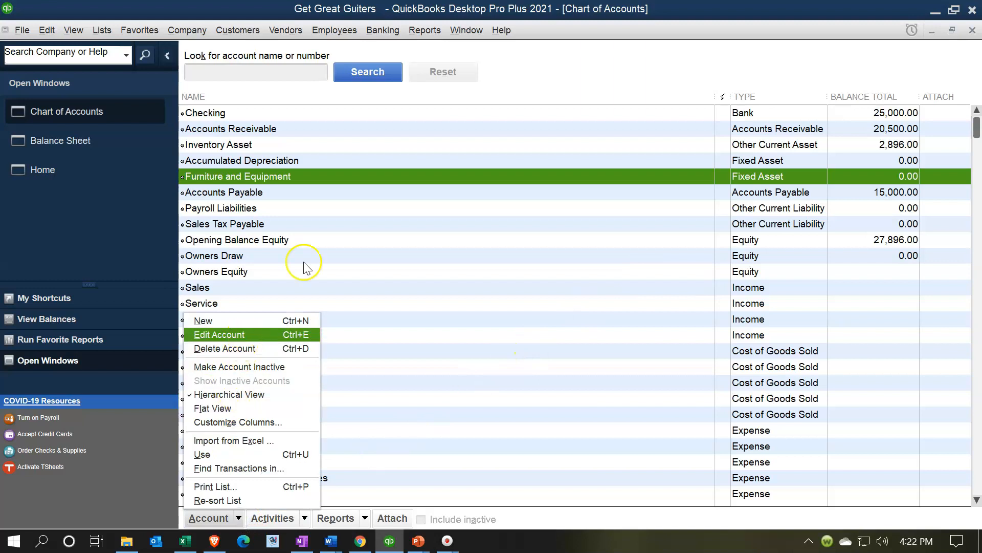
pyautogui.click(336, 176)
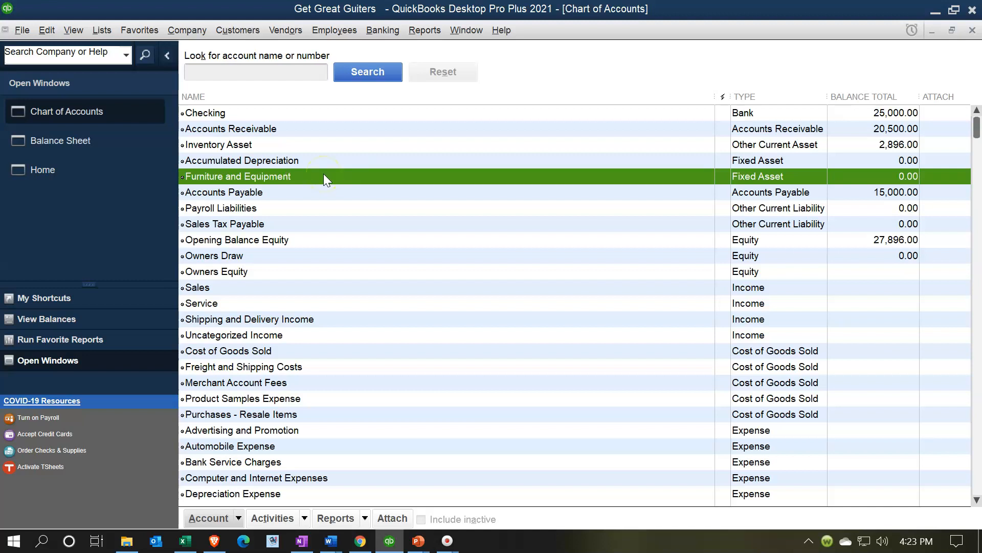
pyautogui.click(237, 519)
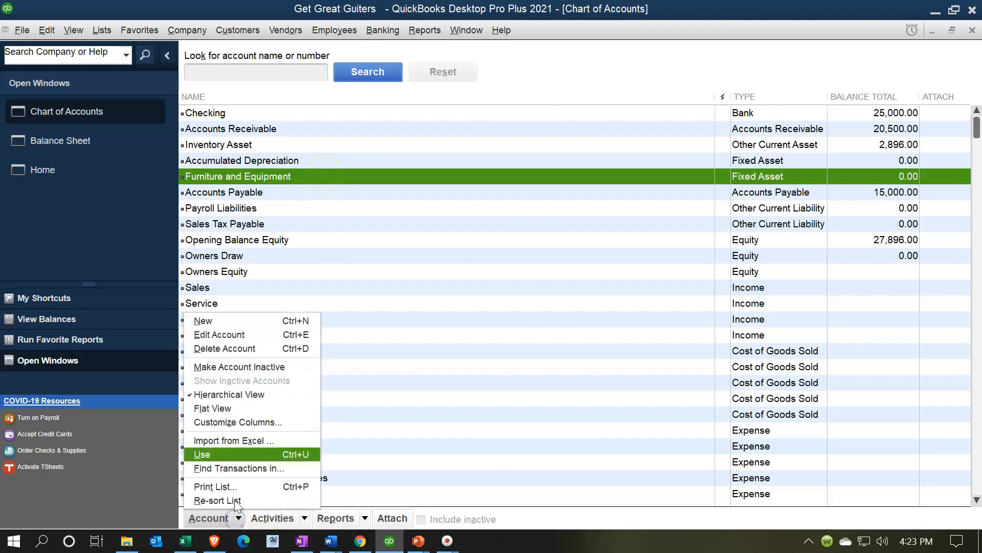
pyautogui.click(252, 321)
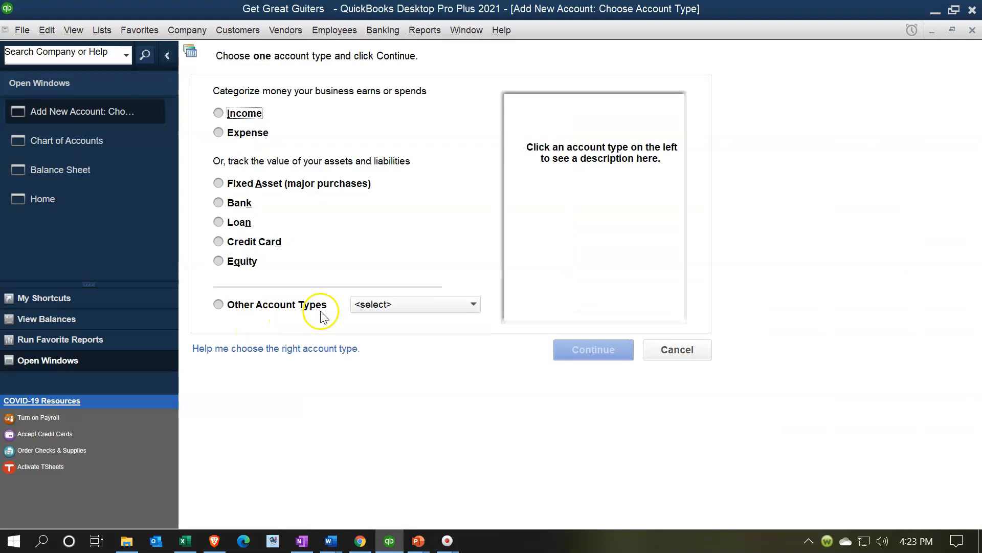
pyautogui.click(972, 31)
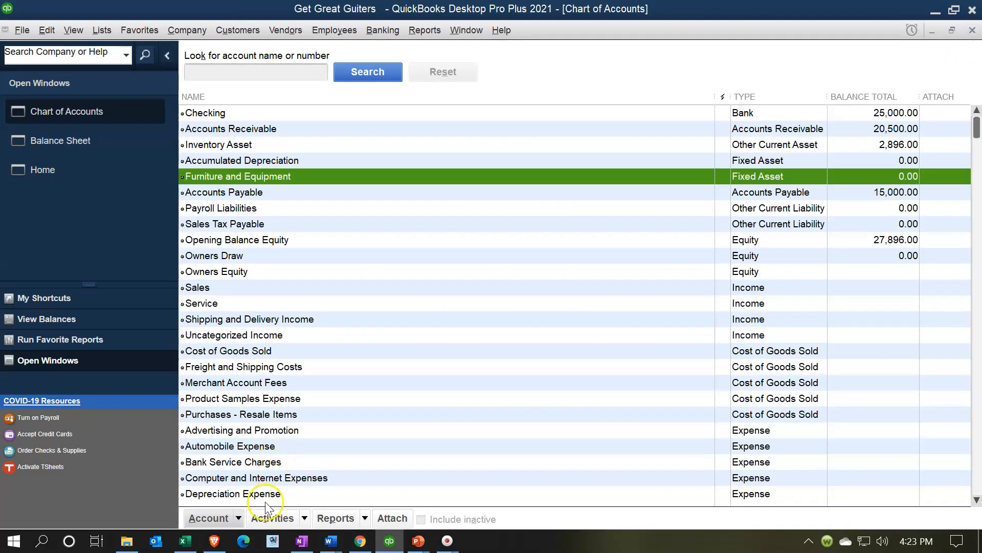
# - Edit the Furniture and Equipment account to enter a 75,000.00 opening balance as of 12/31/2020 and save it
pyautogui.click(215, 518)
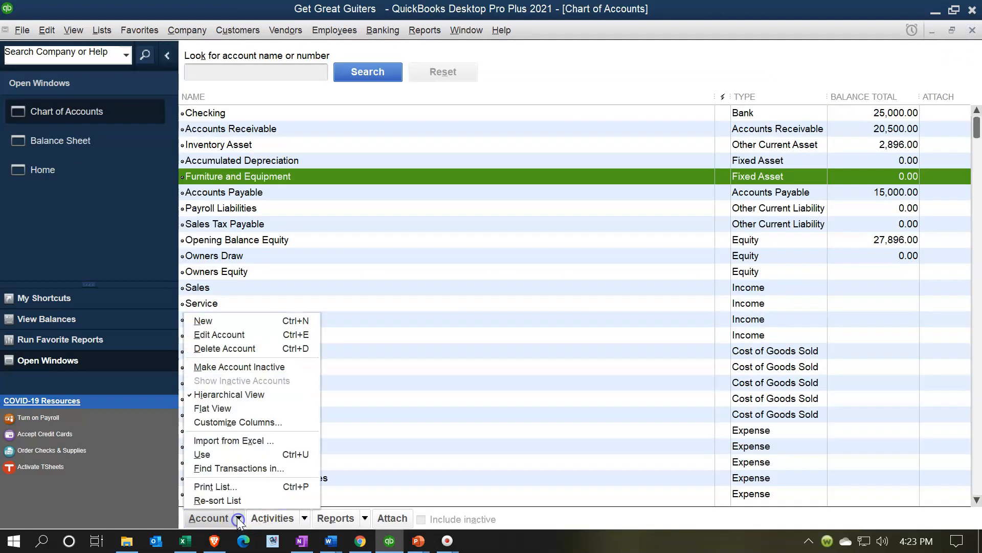
pyautogui.click(238, 335)
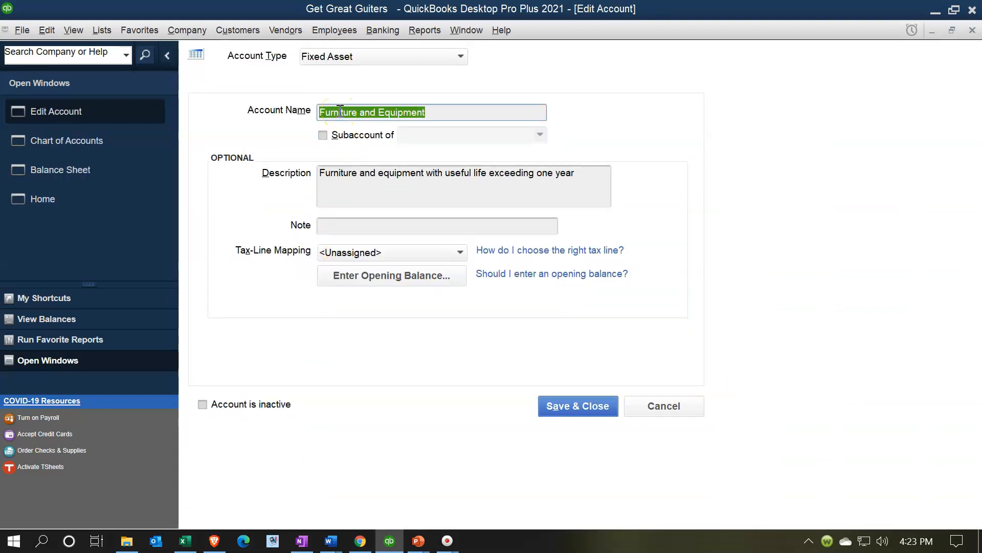
pyautogui.click(463, 58)
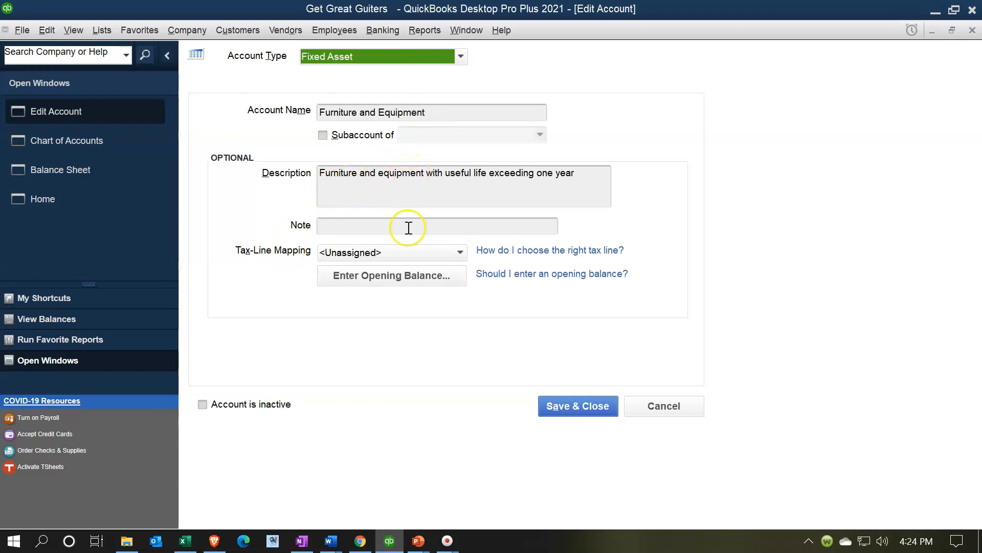
pyautogui.click(408, 286)
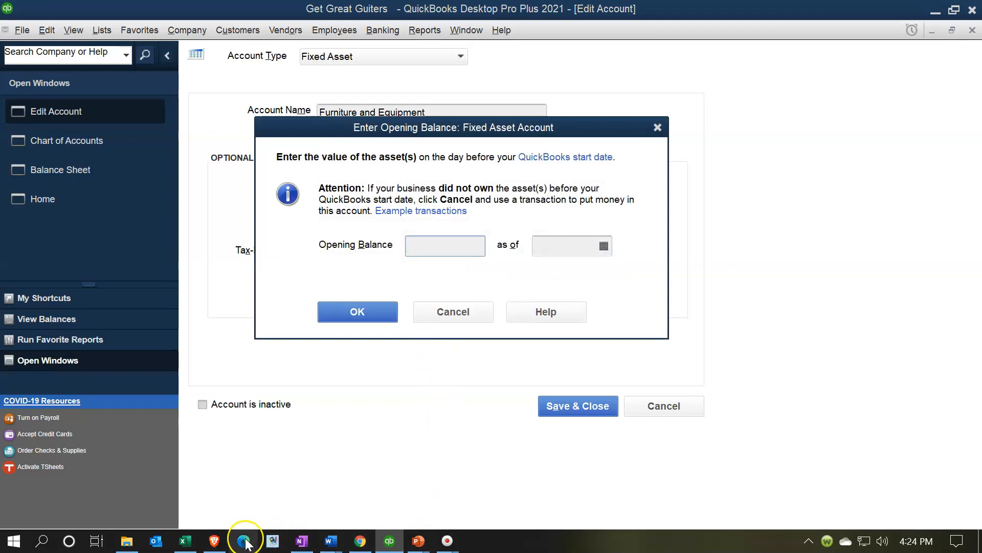
pyautogui.click(190, 546)
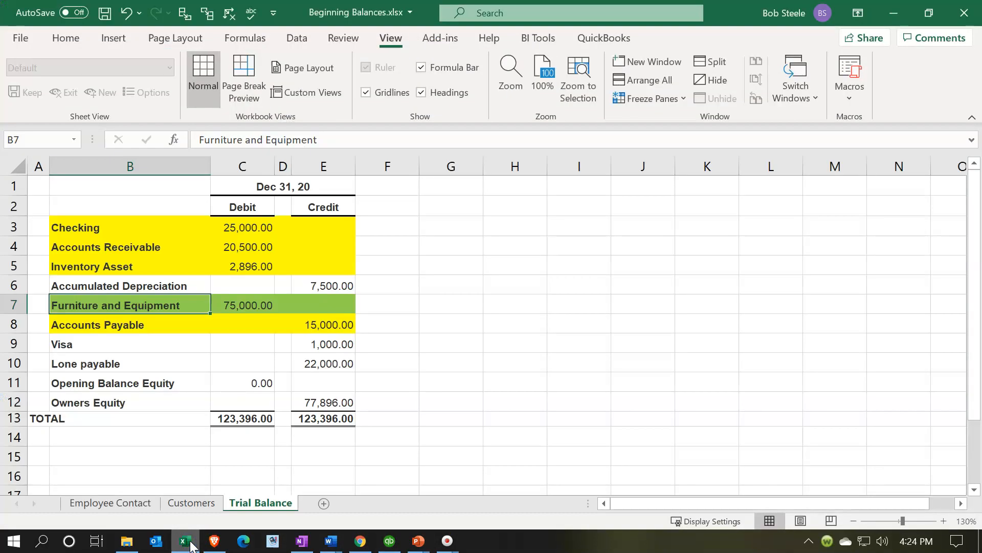
pyautogui.click(191, 545)
pyautogui.write('75000')
pyautogui.press('Tab')
pyautogui.write('12/31/20')
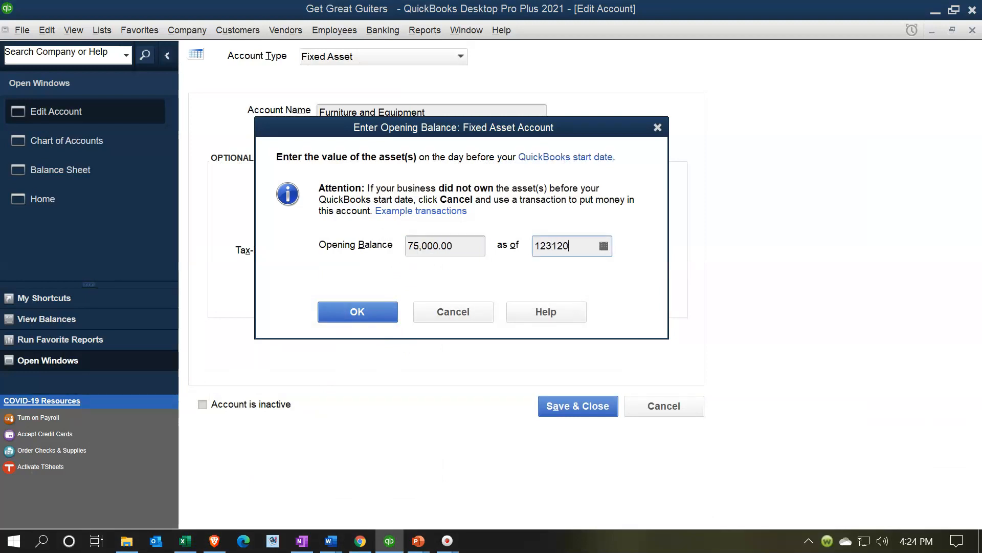
pyautogui.press('Tab')
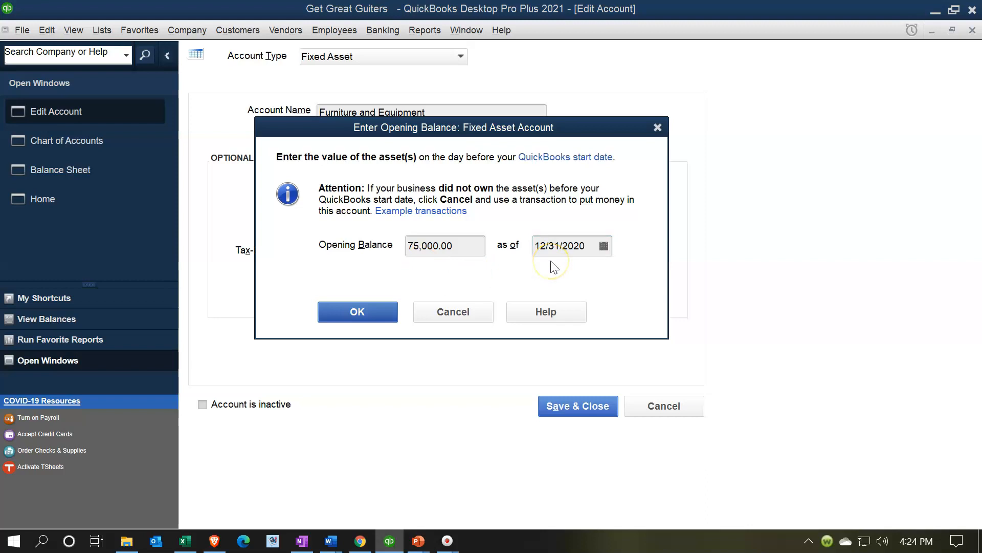
pyautogui.click(380, 312)
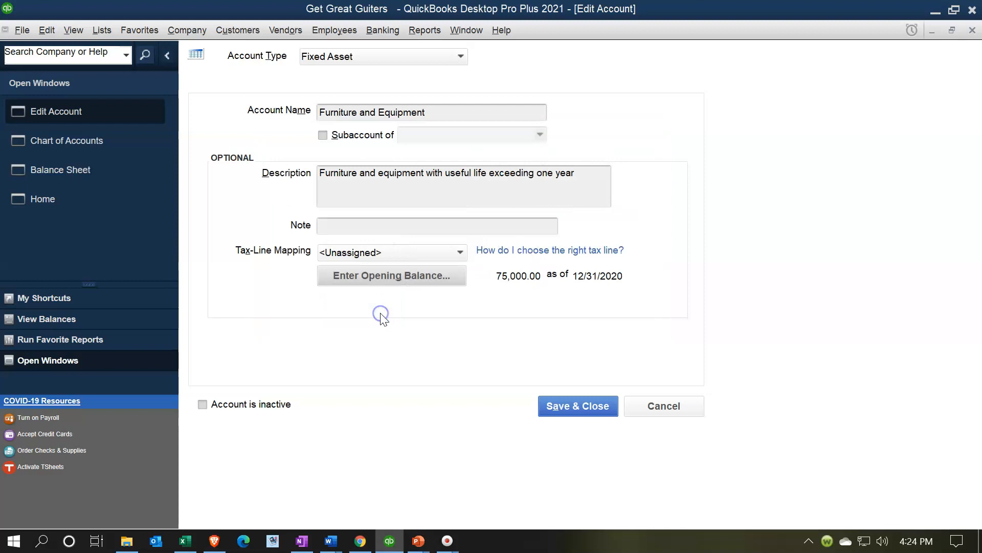
pyautogui.click(555, 405)
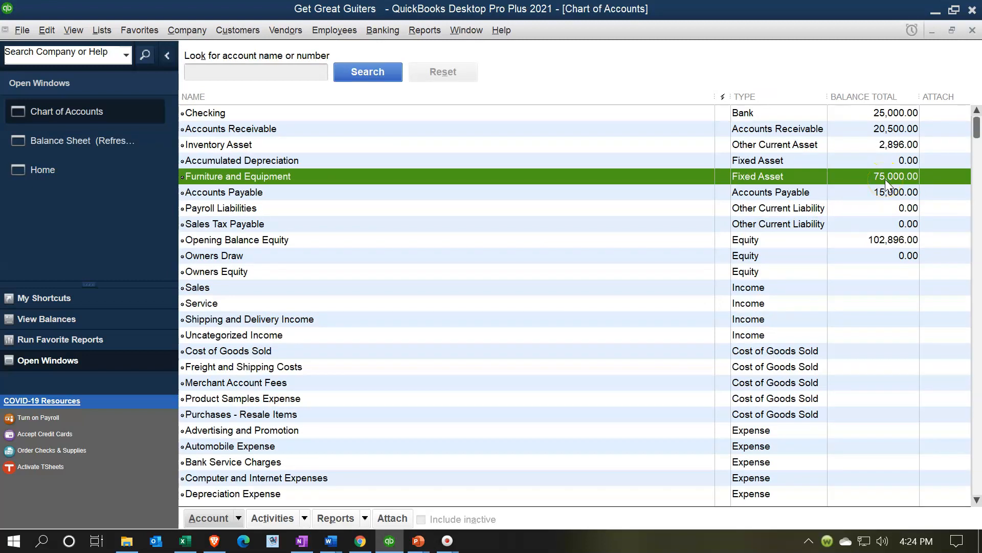
# - Refresh the Balance Sheet and drill down on Furniture and Equipment to its opening balance journal entry, then close the drill-down windows
pyautogui.click(119, 146)
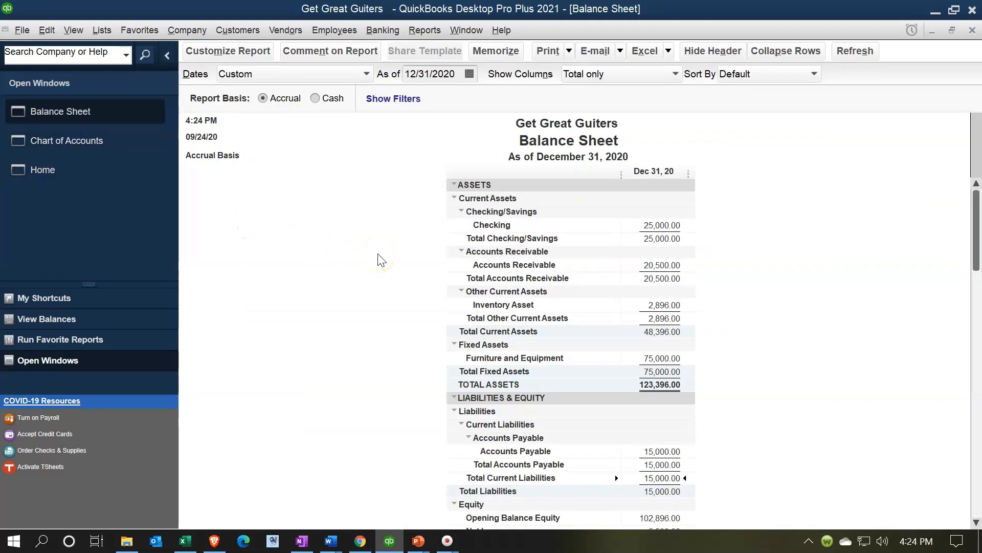
pyautogui.click(873, 52)
pyautogui.scroll(-1, 819, 335)
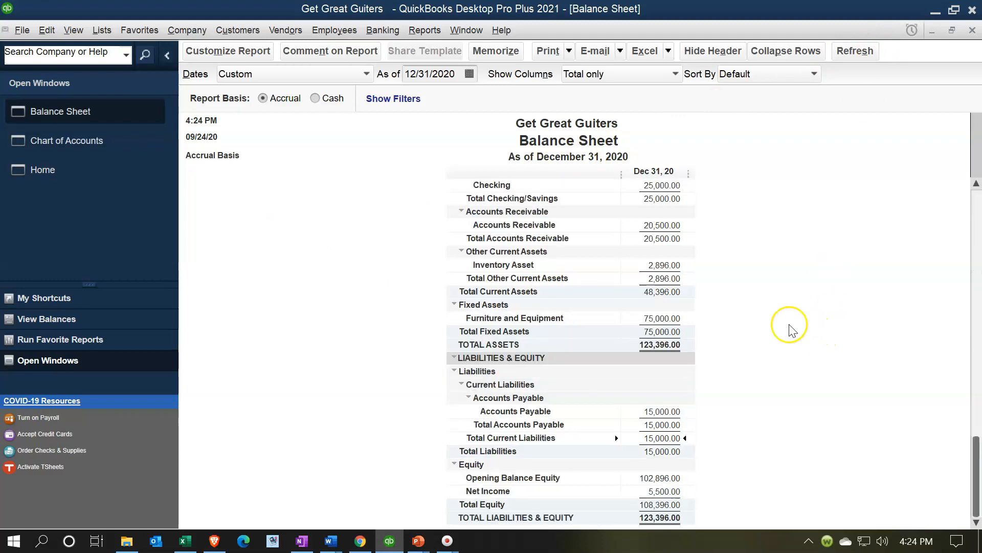
pyautogui.scroll(1, 745, 332)
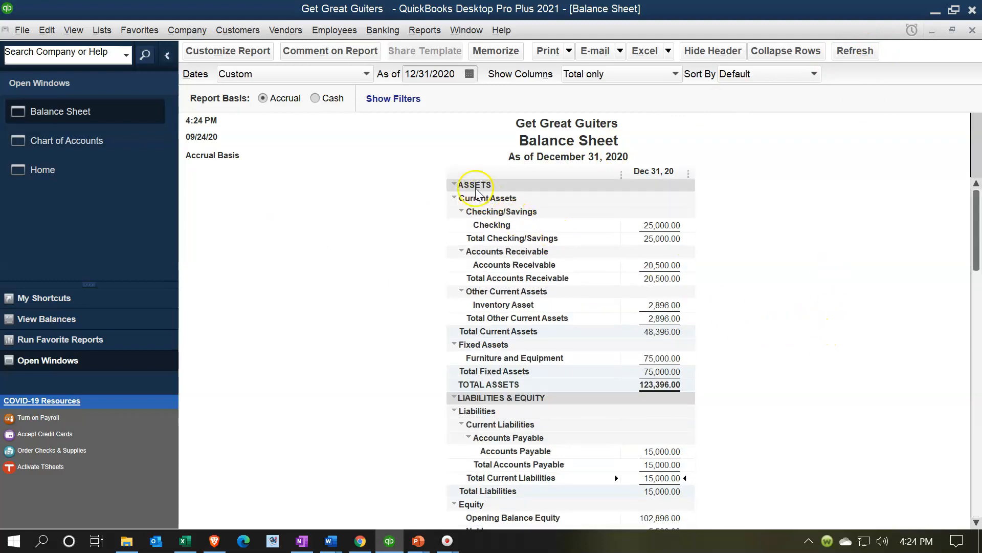
pyautogui.click(662, 358)
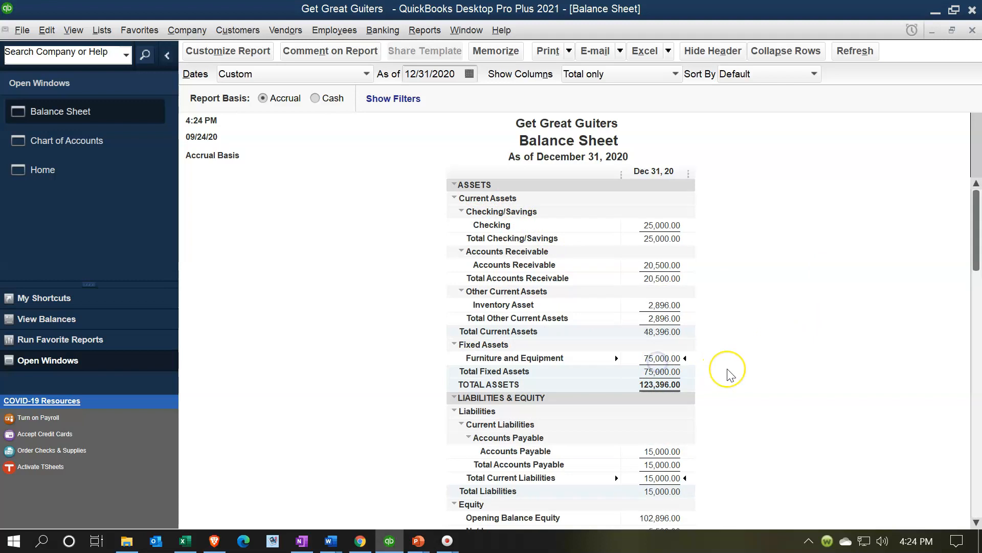
pyautogui.doubleClick(670, 360)
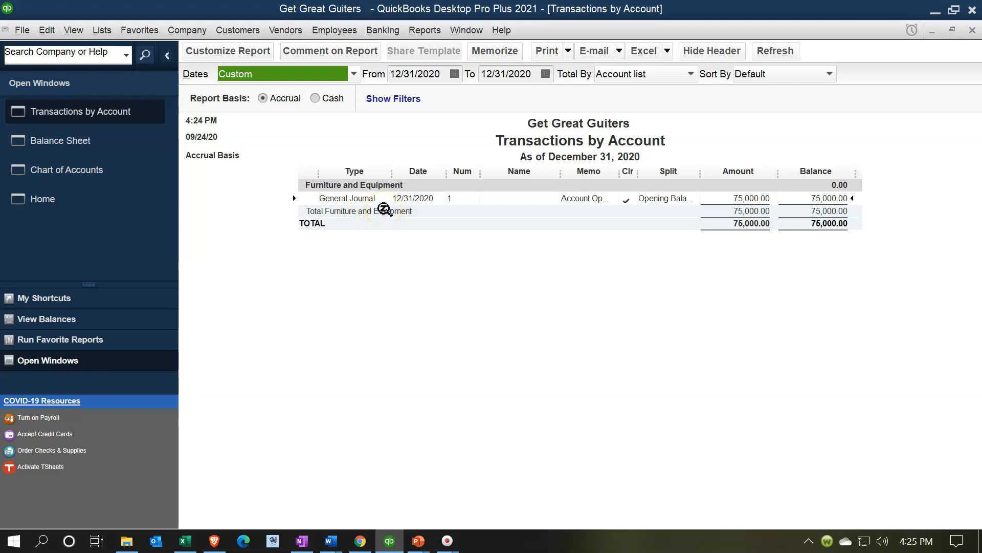
pyautogui.click(742, 197)
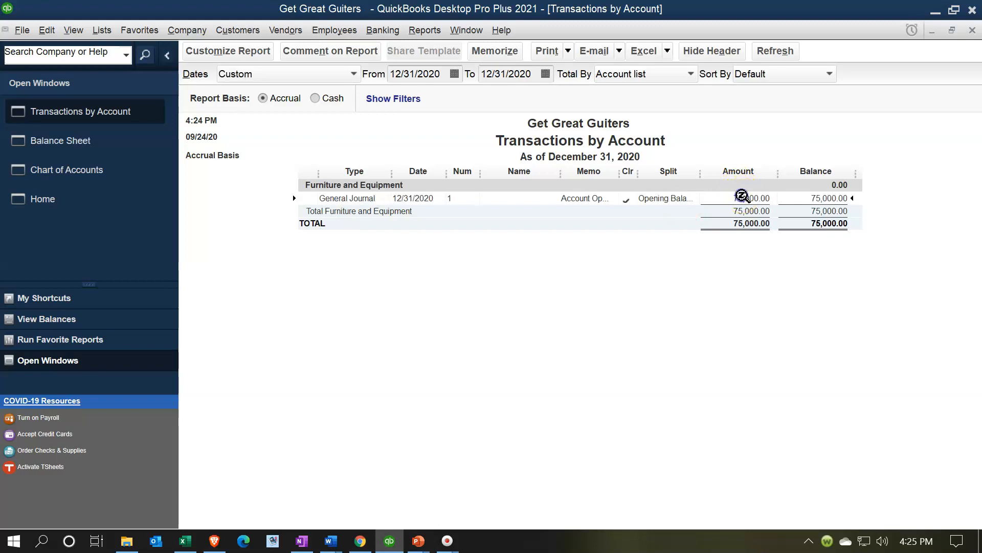
pyautogui.doubleClick(742, 196)
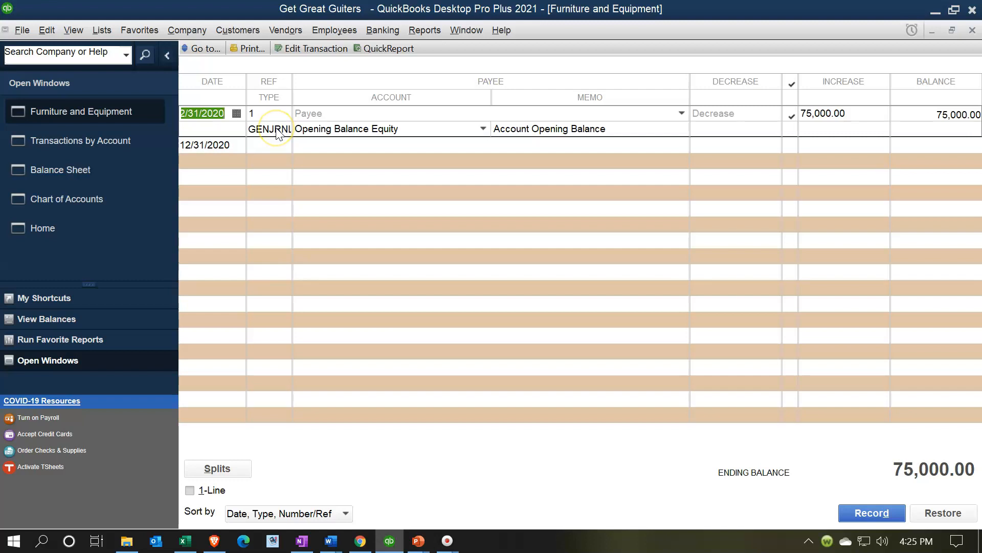
pyautogui.doubleClick(276, 132)
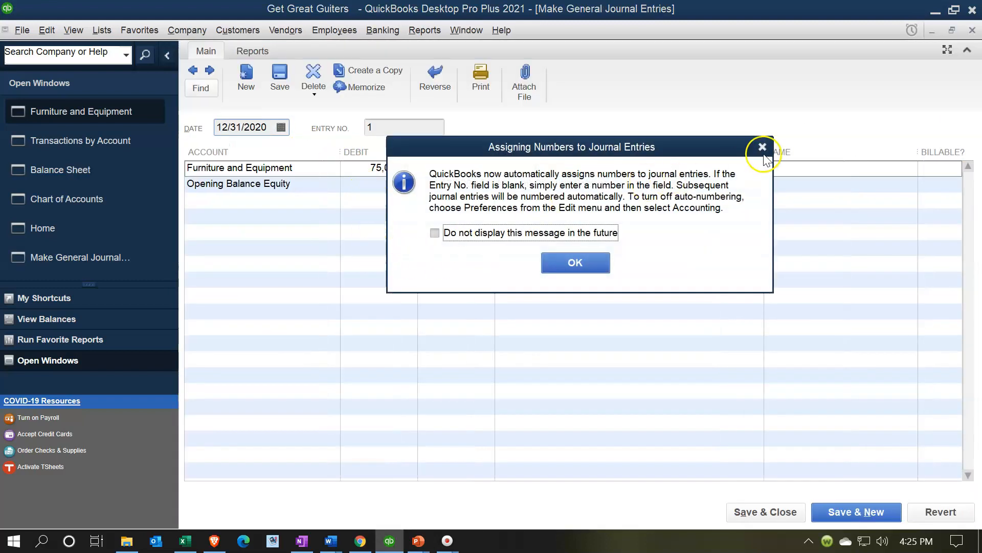
pyautogui.click(759, 148)
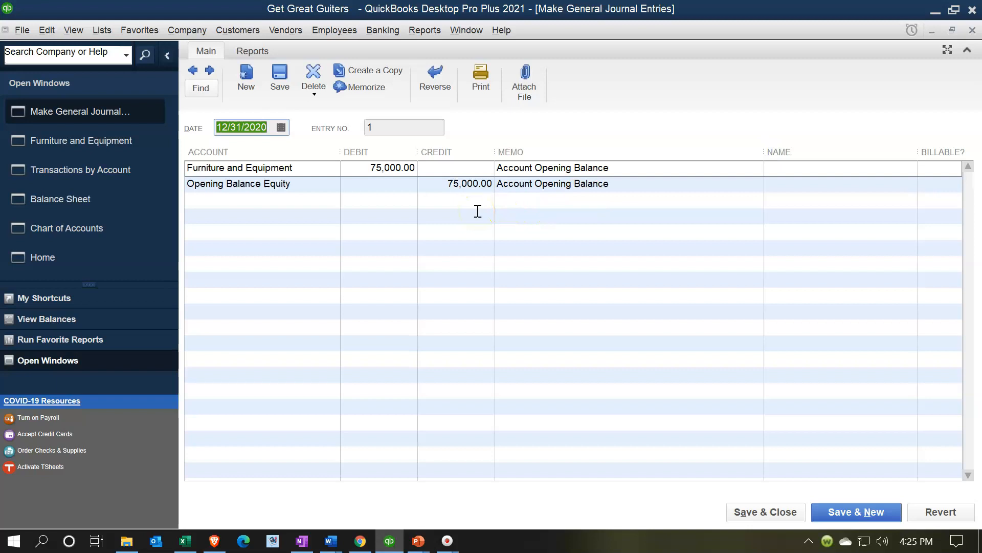
pyautogui.click(972, 31)
pyautogui.click(973, 31)
pyautogui.click(973, 30)
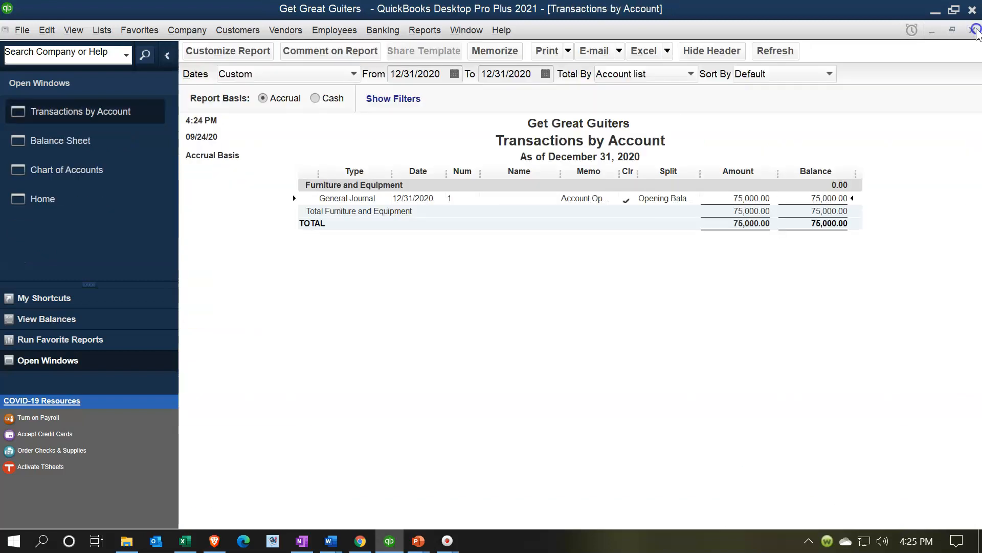
# - Drill down on Opening Balance Equity in the Balance Sheet to review its transactions
pyautogui.scroll(-1, 843, 327)
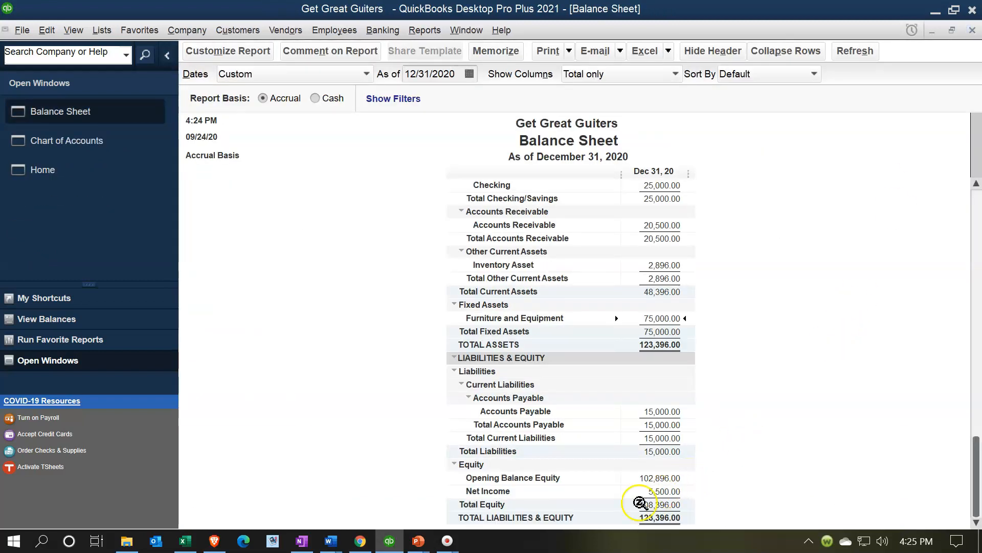
pyautogui.doubleClick(647, 480)
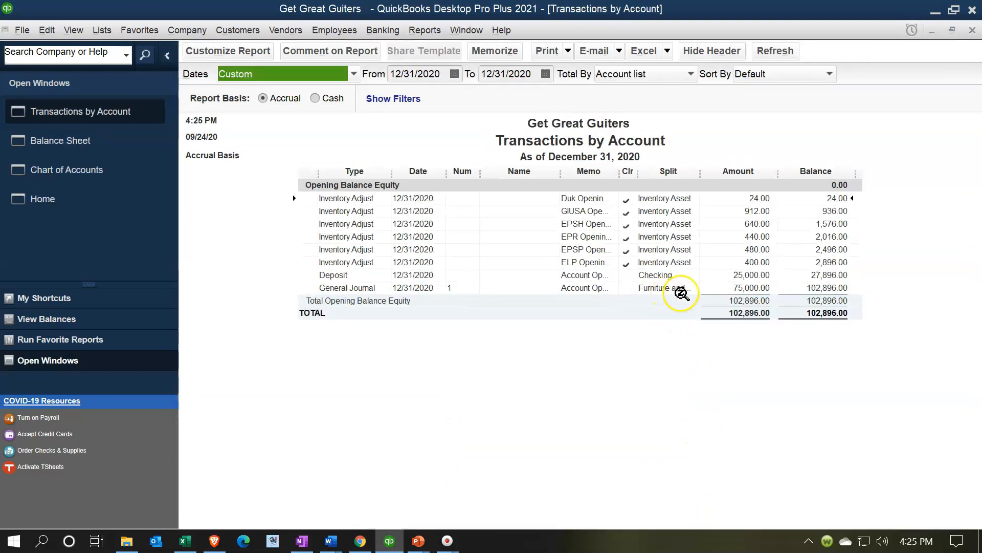
pyautogui.click(973, 31)
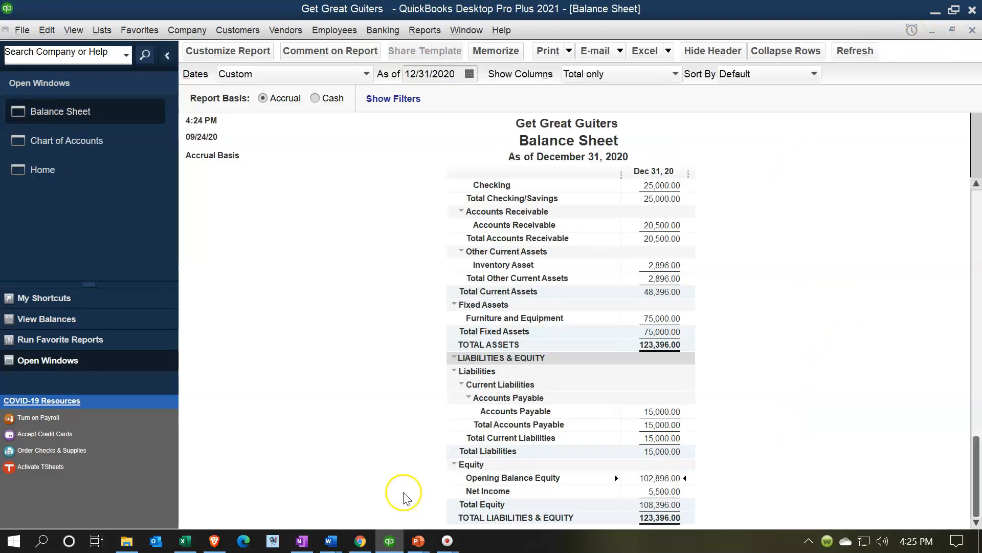
# - Switch to Excel and change the Furniture and Equipment row's fill to yellow
pyautogui.click(186, 541)
pyautogui.click(215, 384)
pyautogui.moveTo(141, 304); pyautogui.dragTo(303, 305)
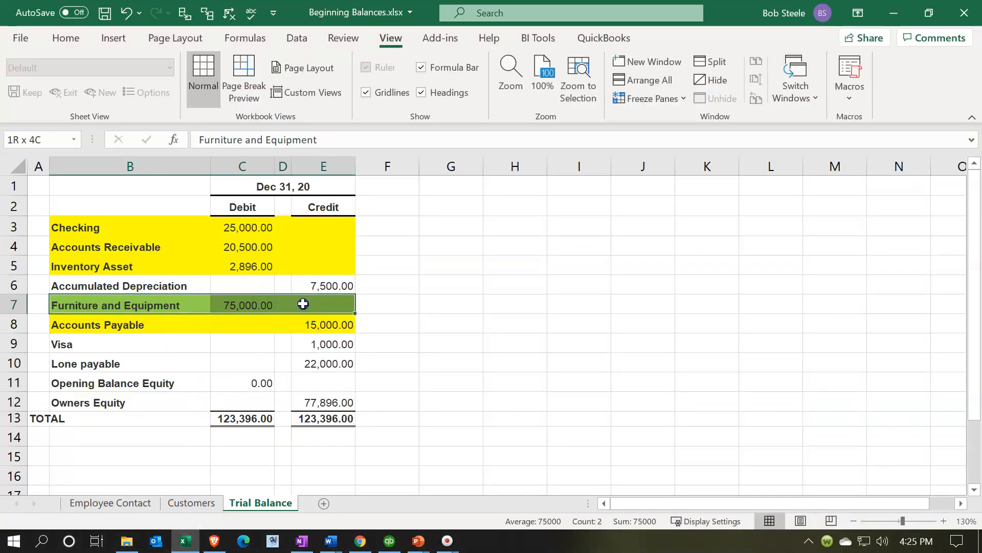
pyautogui.rightClick(342, 307)
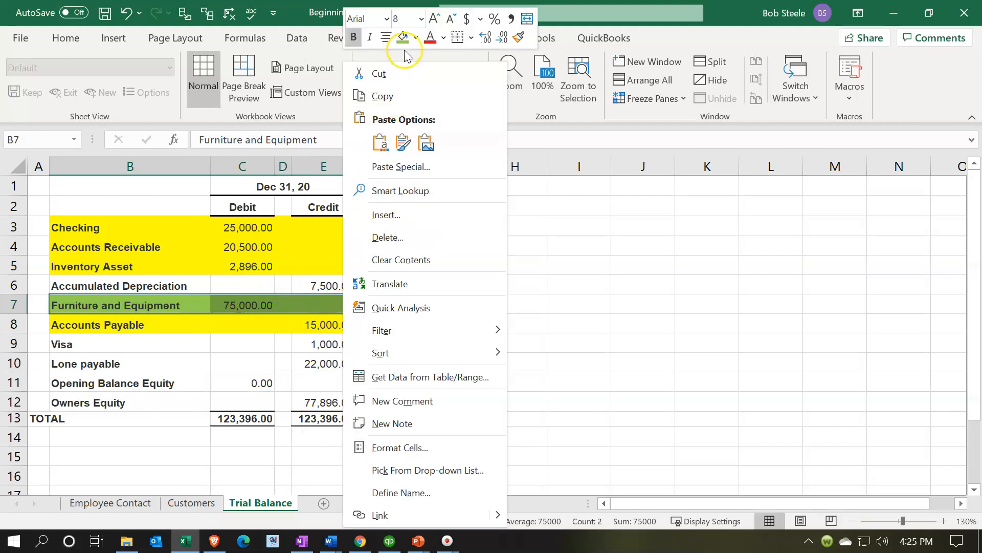
pyautogui.click(415, 39)
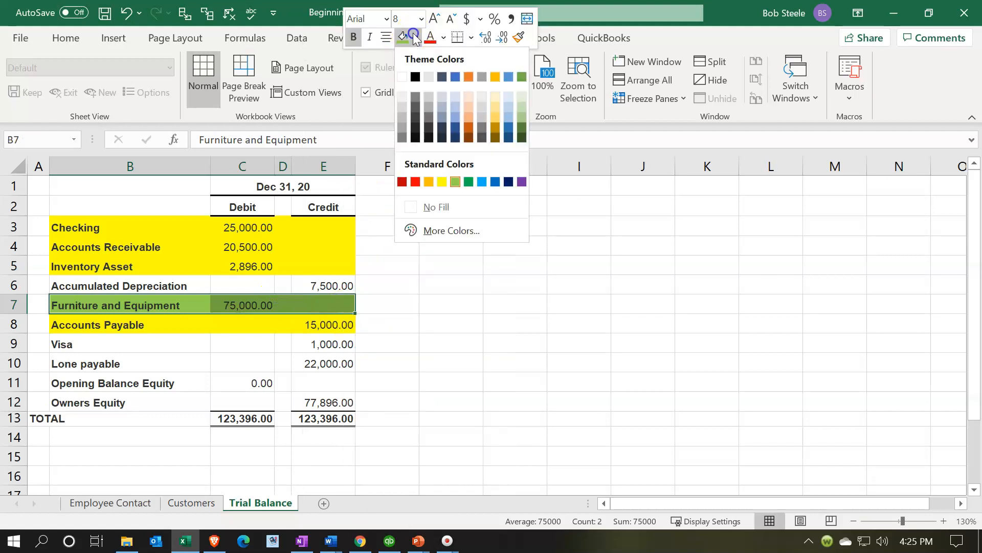
pyautogui.click(443, 182)
pyautogui.click(320, 285)
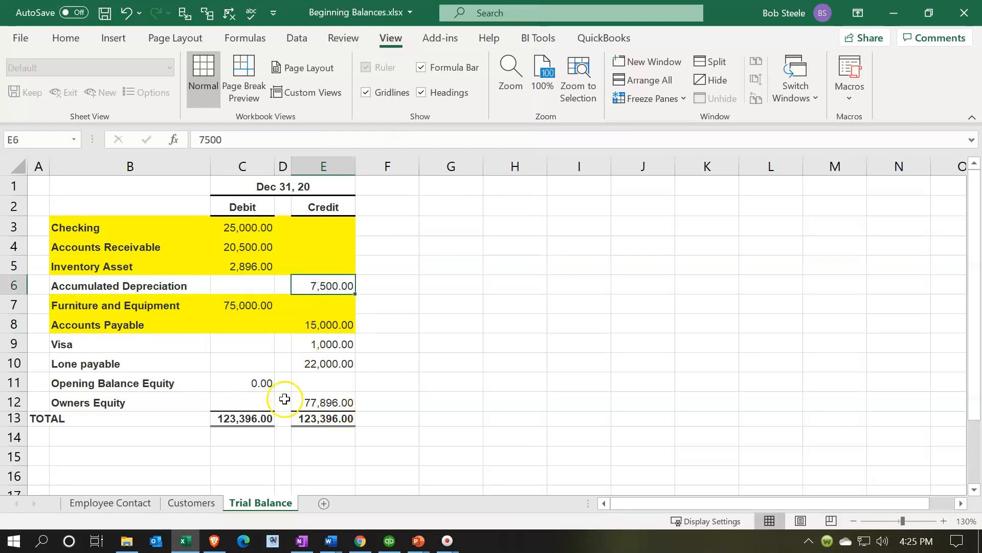
# - Fill the Accumulated Depreciation row of the trial balance with green
pyautogui.moveTo(131, 279); pyautogui.dragTo(329, 285)
pyautogui.rightClick(330, 285)
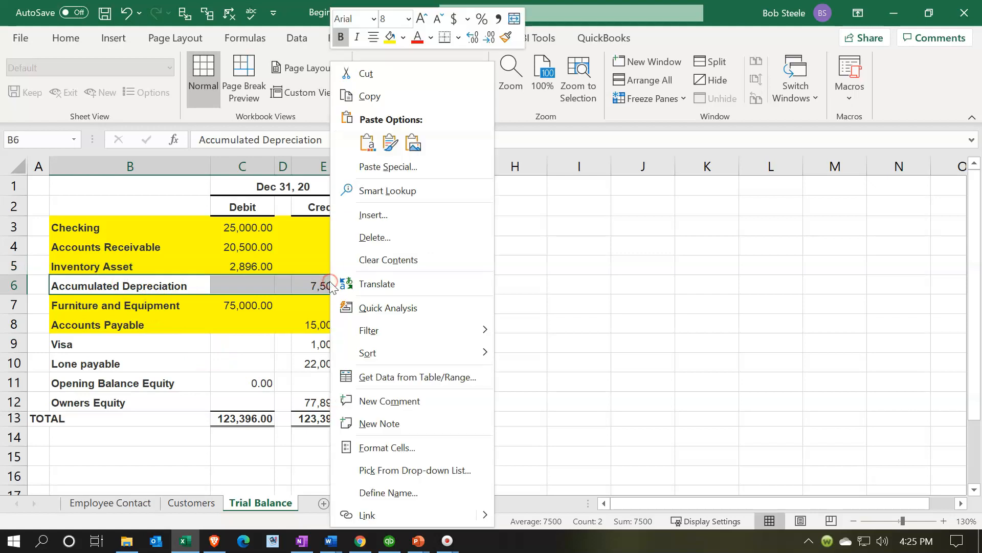
pyautogui.click(403, 37)
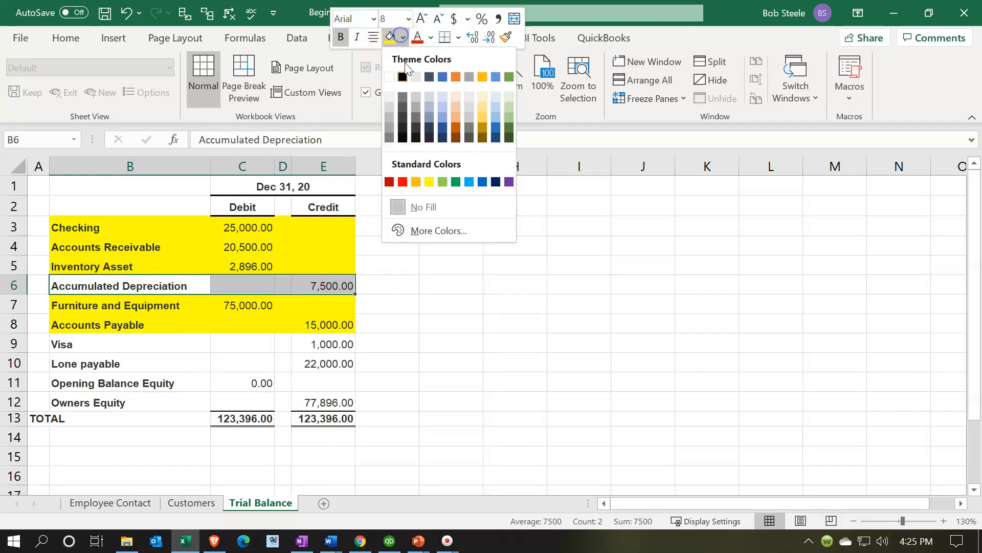
pyautogui.click(442, 182)
pyautogui.click(251, 304)
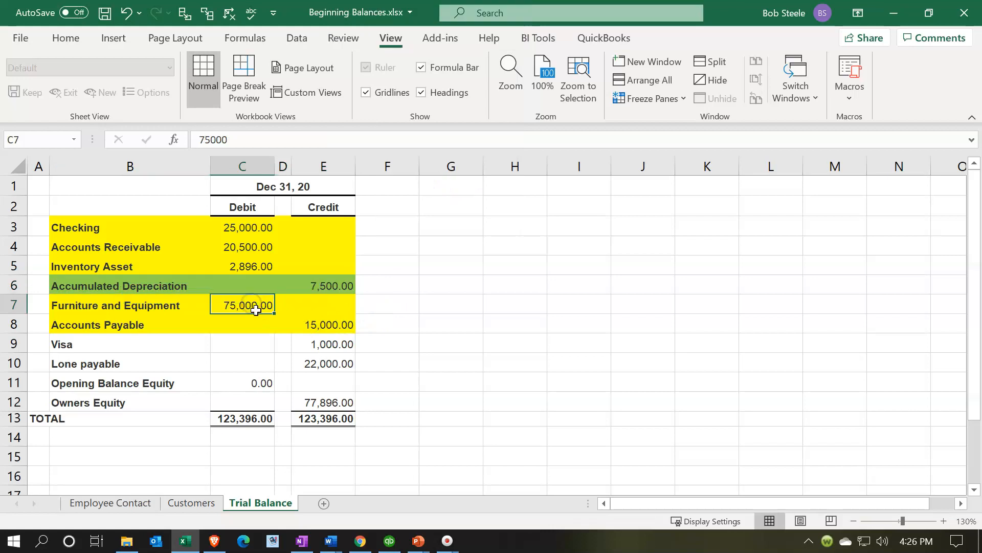
pyautogui.click(309, 285)
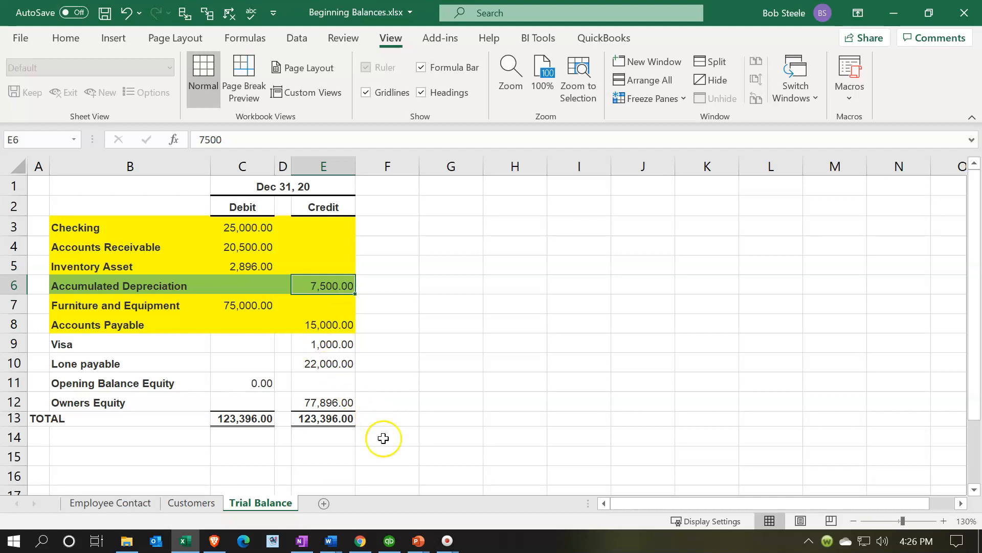
# - Edit the Accumulated Depreciation account to enter a 7,500.00 opening balance as of 12/31/2020 and save it
pyautogui.click(389, 540)
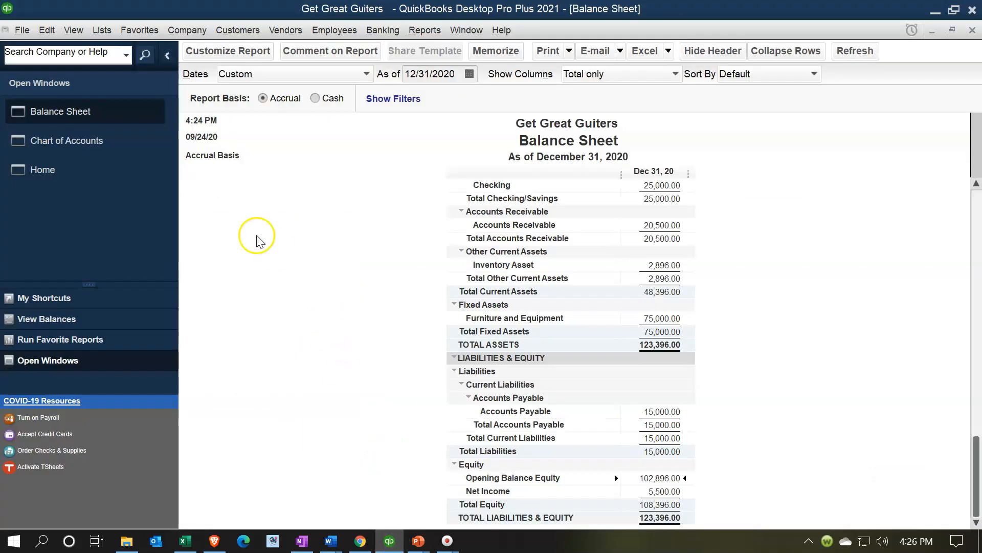
pyautogui.click(106, 138)
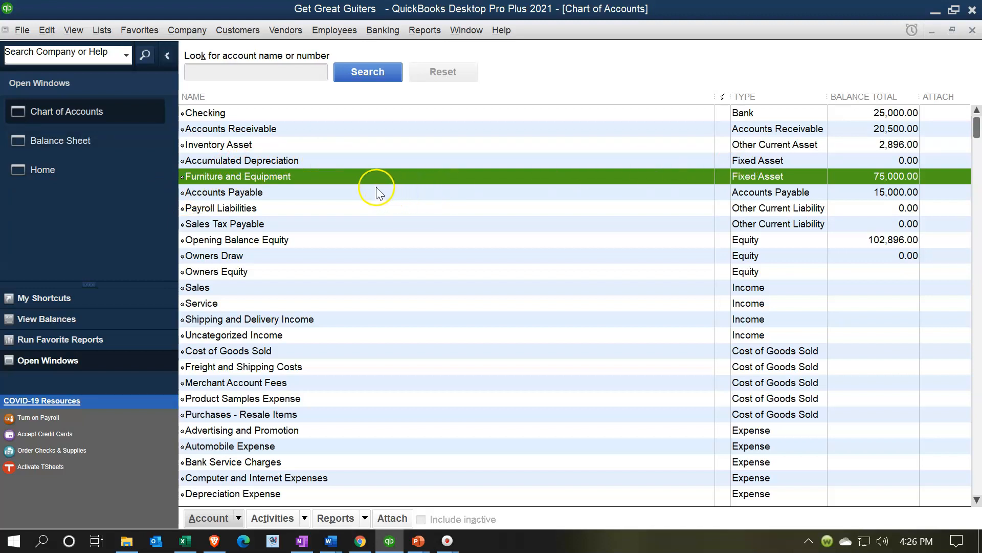
pyautogui.click(312, 163)
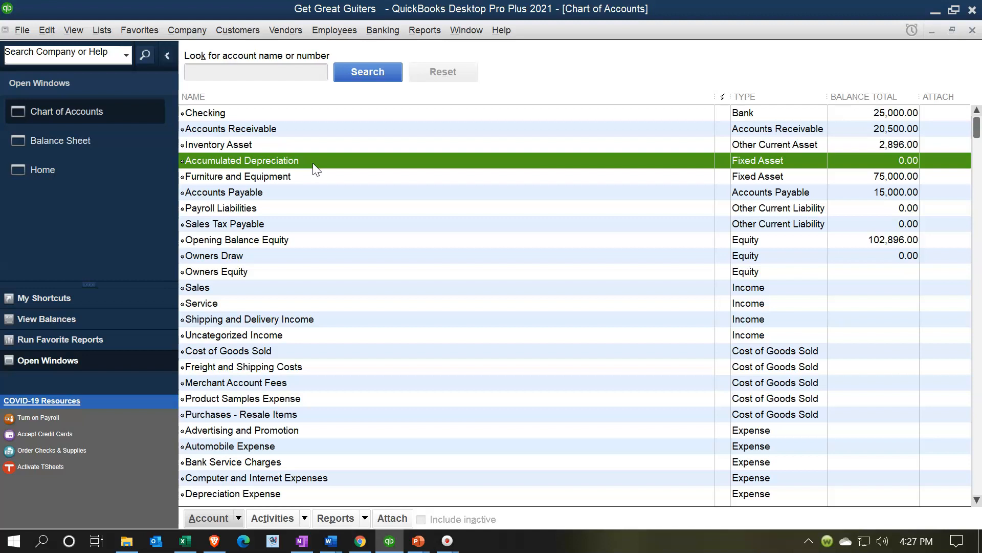
pyautogui.click(312, 166)
pyautogui.click(238, 519)
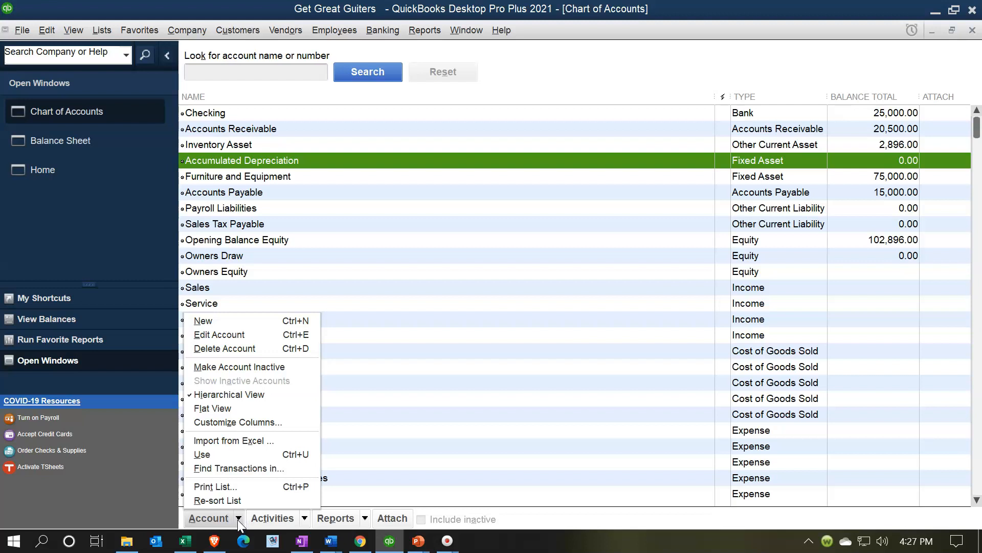
pyautogui.click(234, 335)
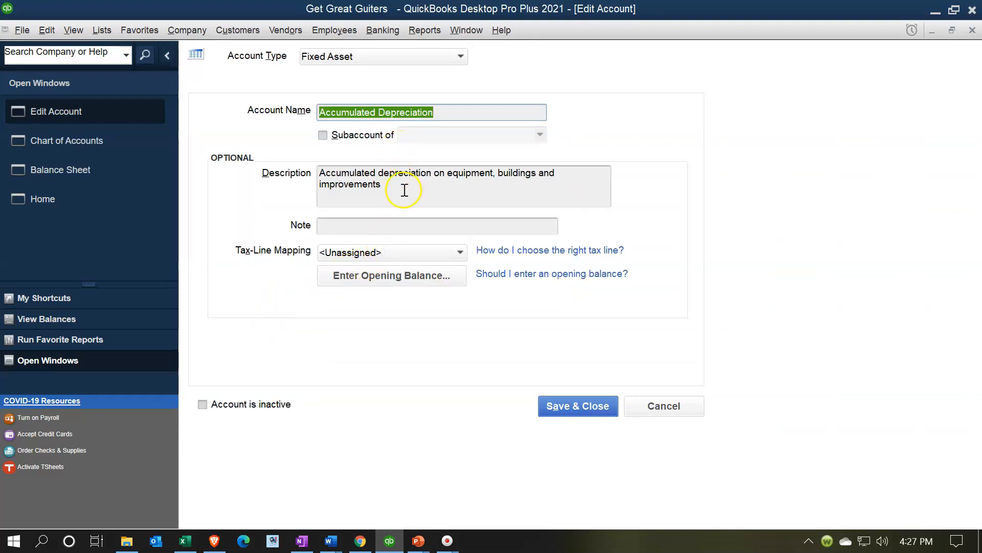
pyautogui.click(398, 275)
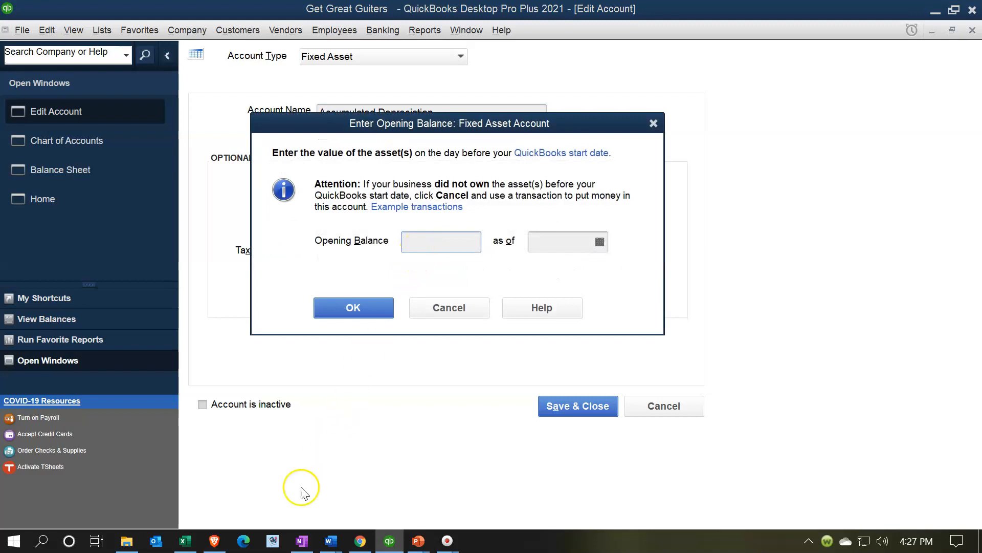
pyautogui.click(186, 541)
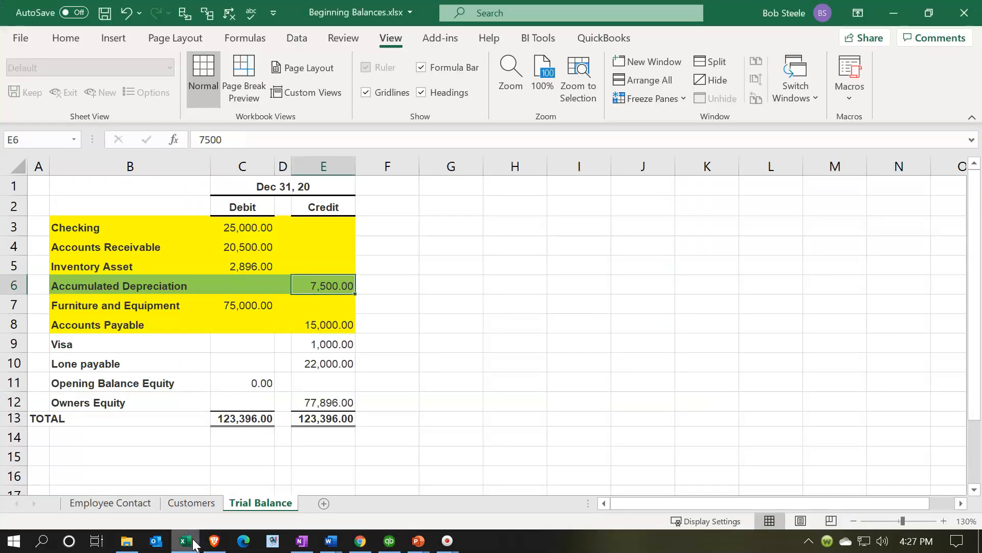
pyautogui.click(186, 540)
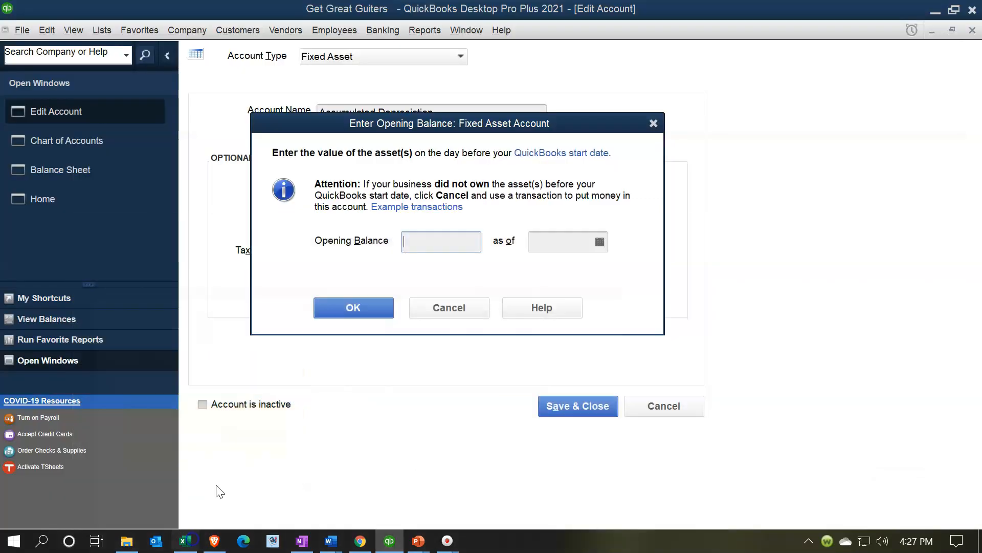
pyautogui.write('7,500')
pyautogui.press('Tab')
pyautogui.write('1')
pyautogui.write('2/31/20')
pyautogui.press('Tab')
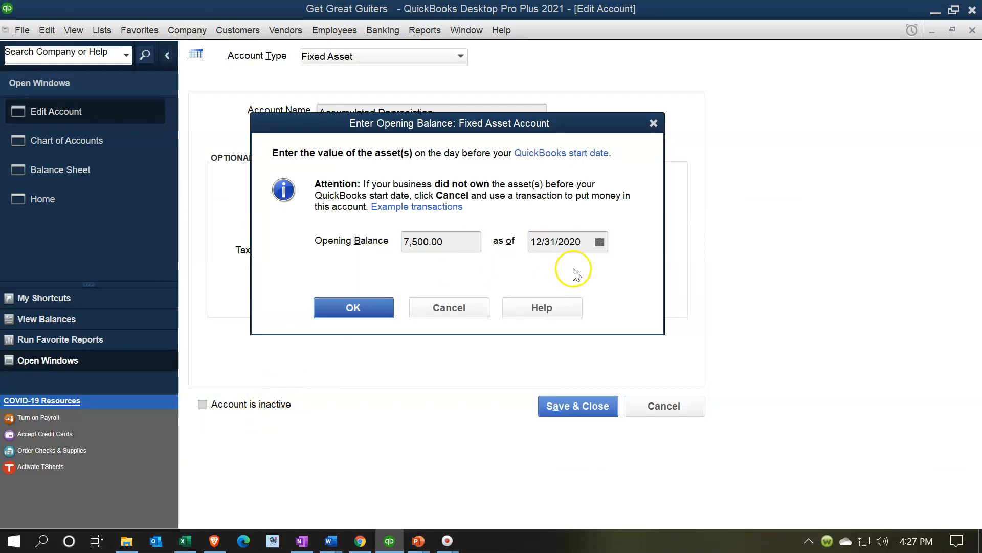
pyautogui.click(378, 322)
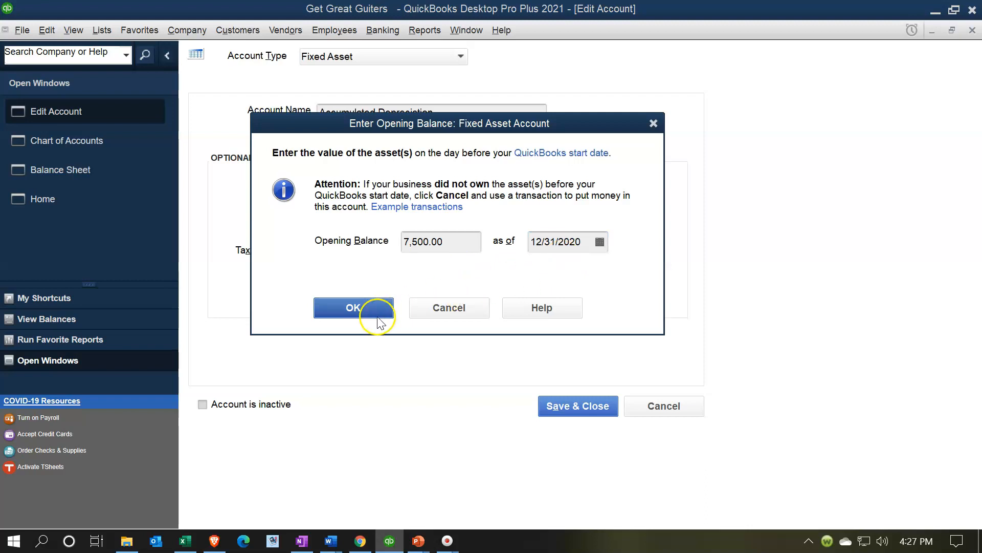
pyautogui.click(550, 398)
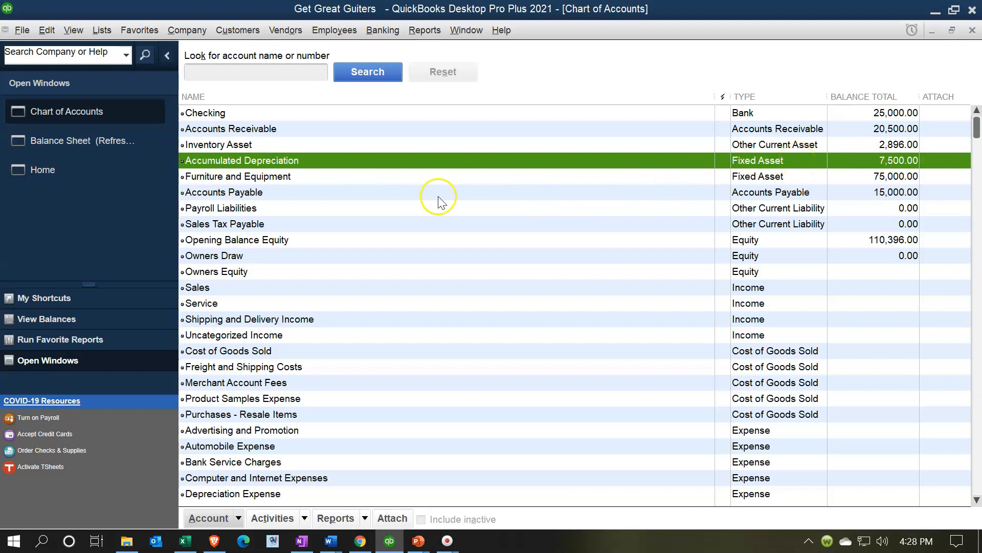
# - Drill down on Accumulated Depreciation in the Balance Sheet to its opening balance journal entry, then close the drill-down windows
pyautogui.click(91, 145)
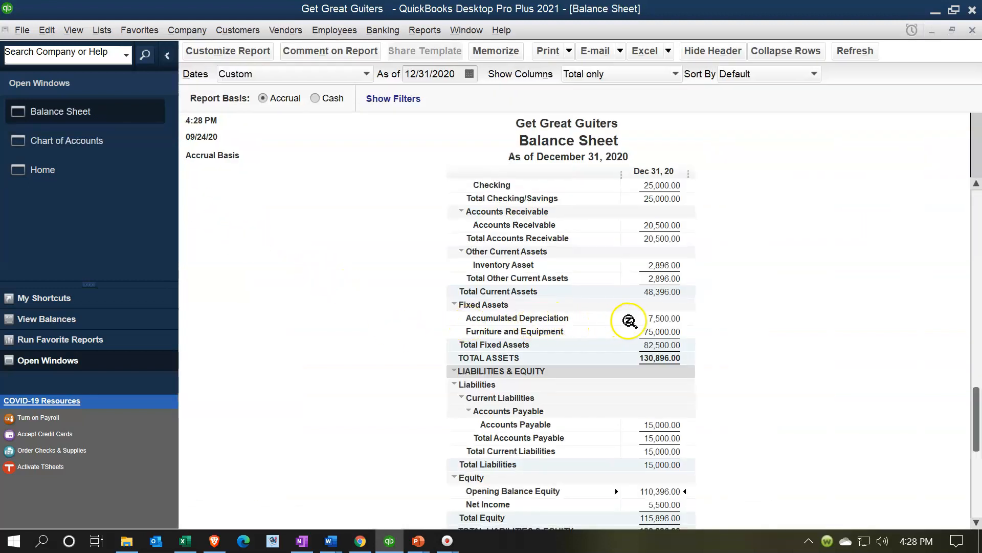
pyautogui.click(455, 305)
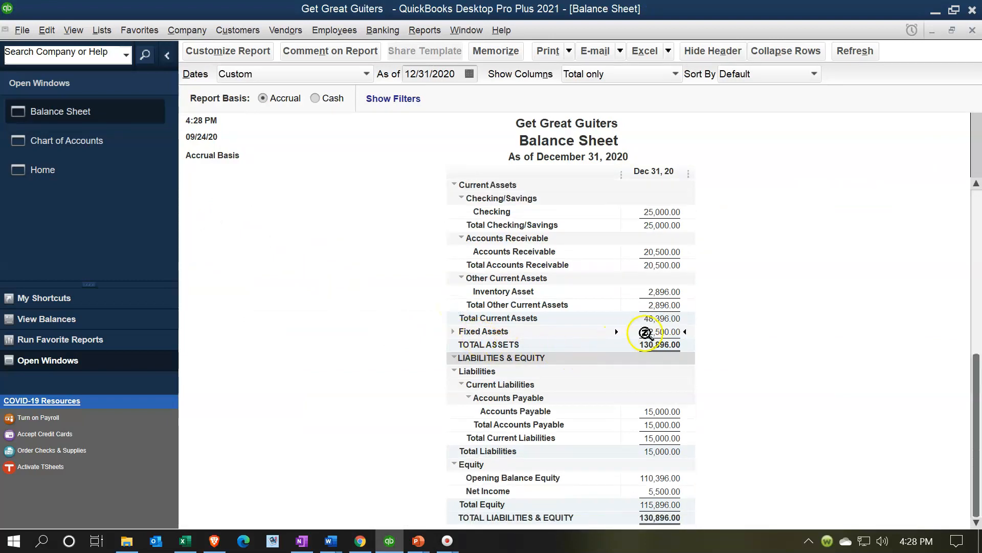
pyautogui.click(455, 332)
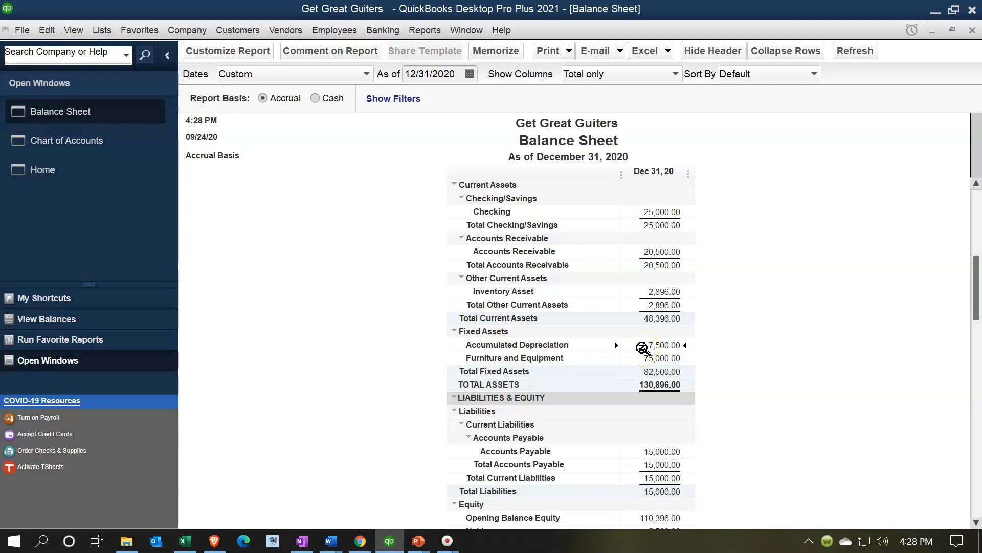
pyautogui.doubleClick(638, 346)
pyautogui.doubleClick(671, 348)
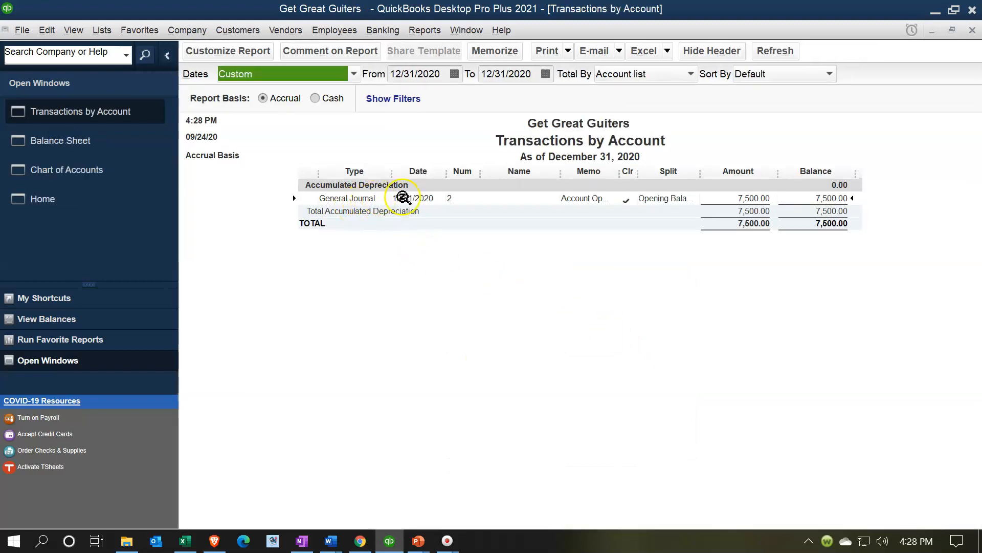
pyautogui.doubleClick(760, 199)
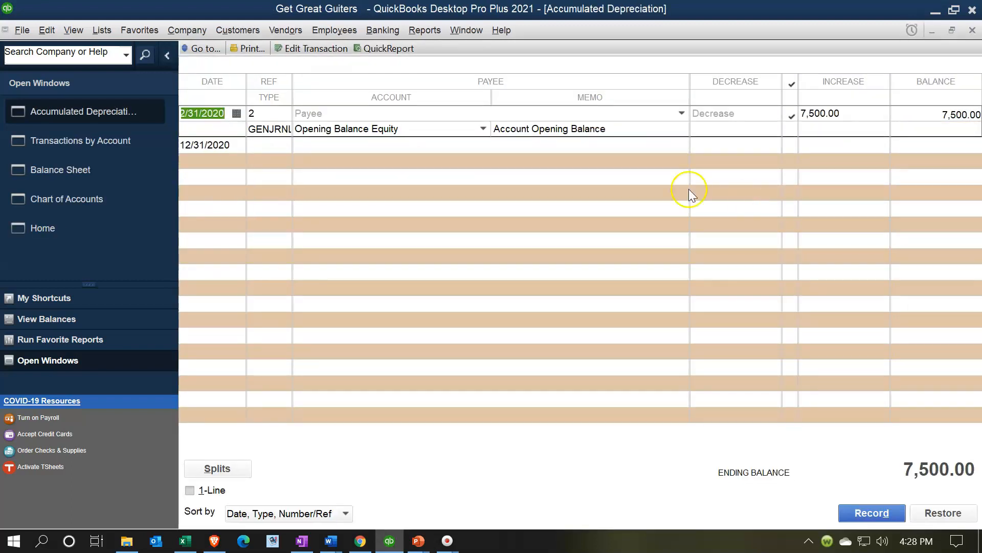
pyautogui.doubleClick(280, 136)
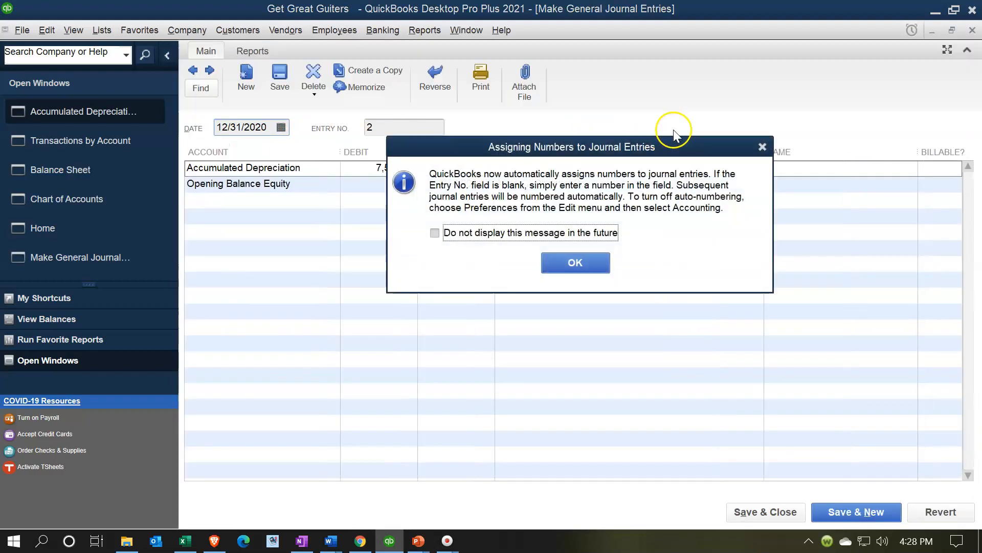
pyautogui.click(763, 147)
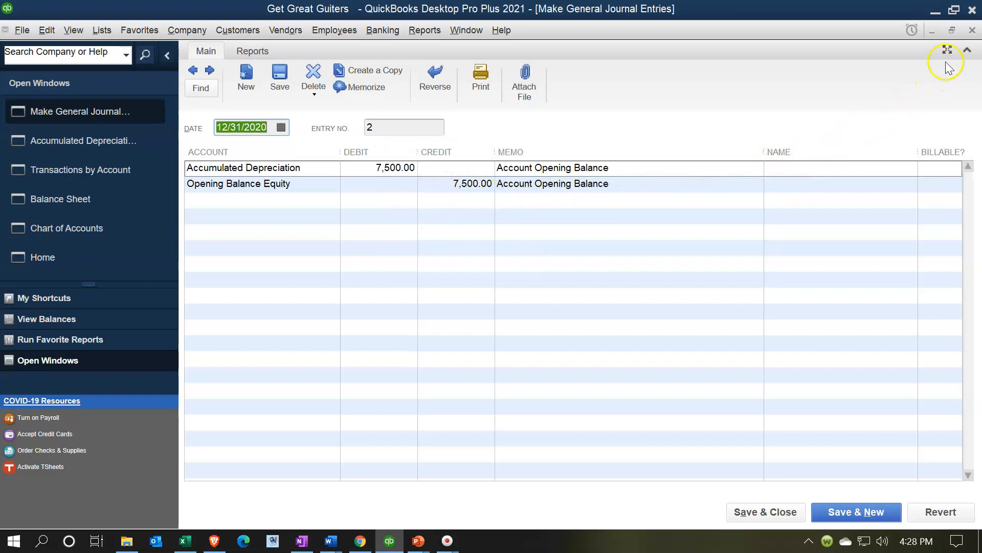
pyautogui.click(972, 31)
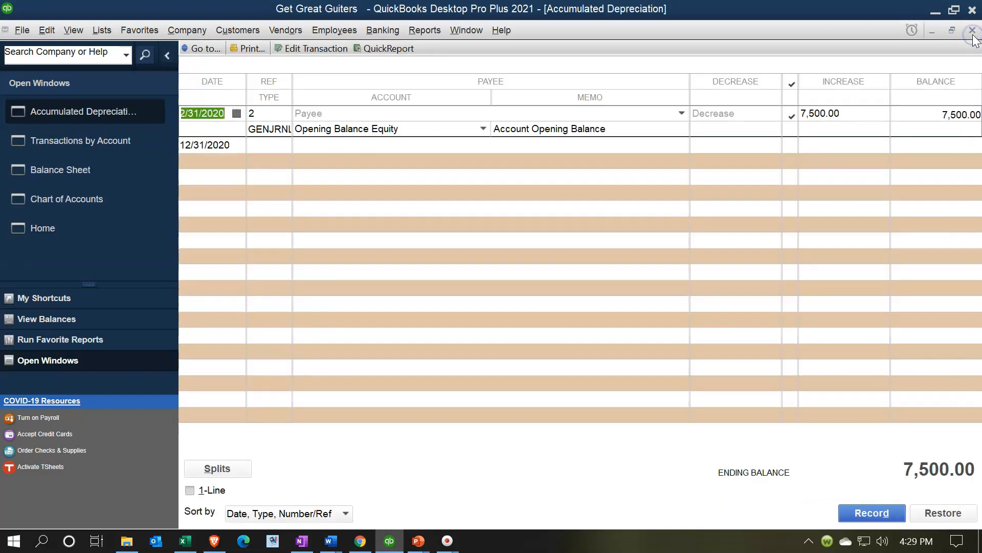
pyautogui.click(972, 30)
pyautogui.click(972, 30)
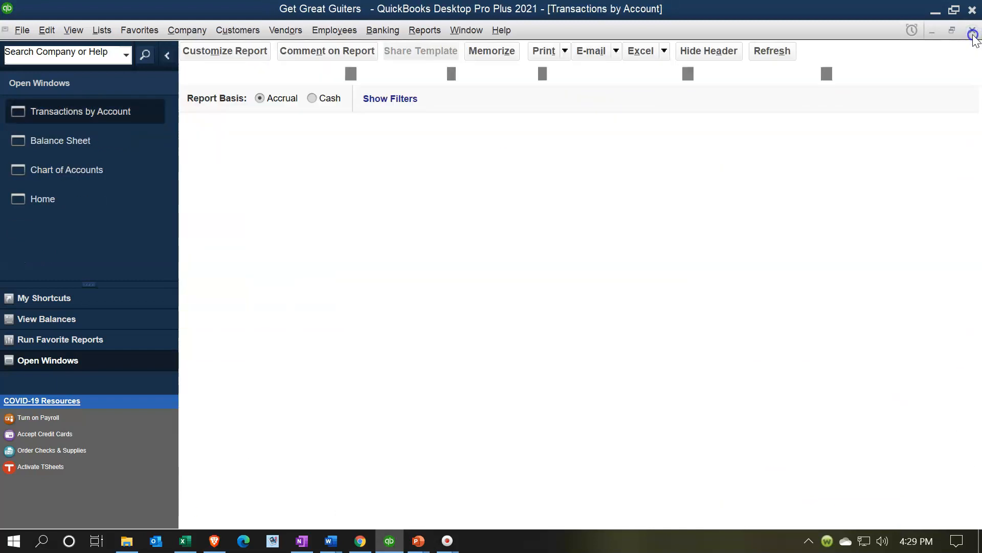
# - Drill down on Opening Balance Equity in the Balance Sheet to review its transactions, then close the report
pyautogui.scroll(-1, 899, 322)
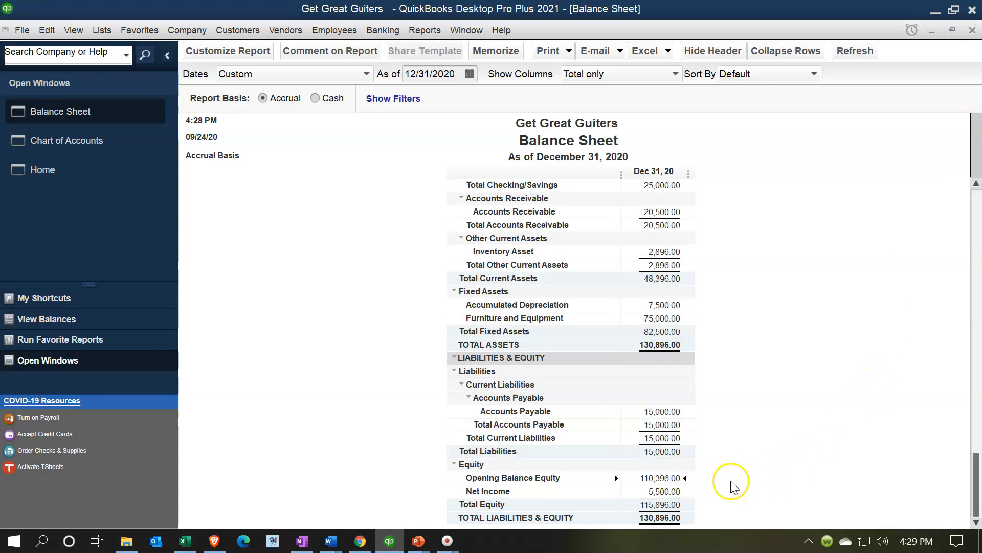
pyautogui.doubleClick(675, 476)
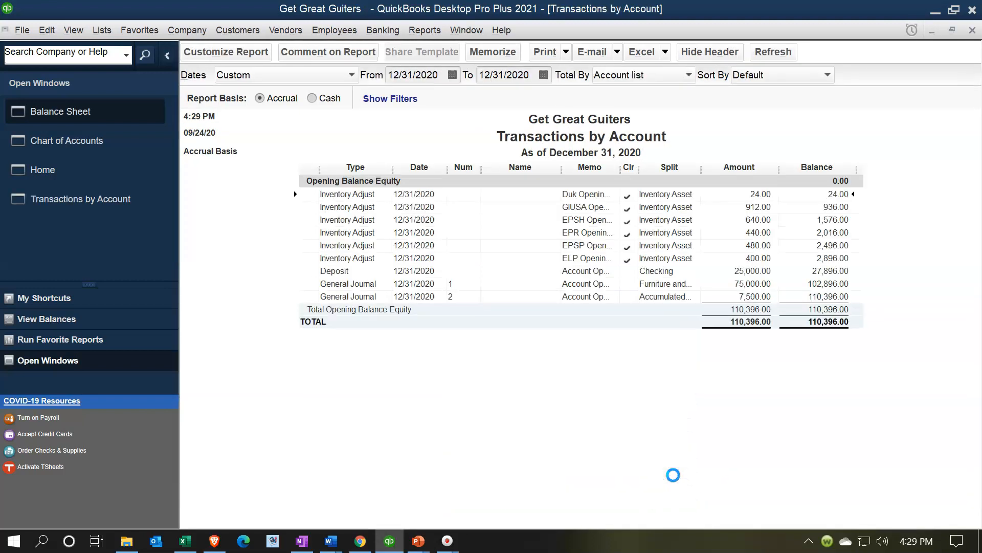
pyautogui.click(742, 300)
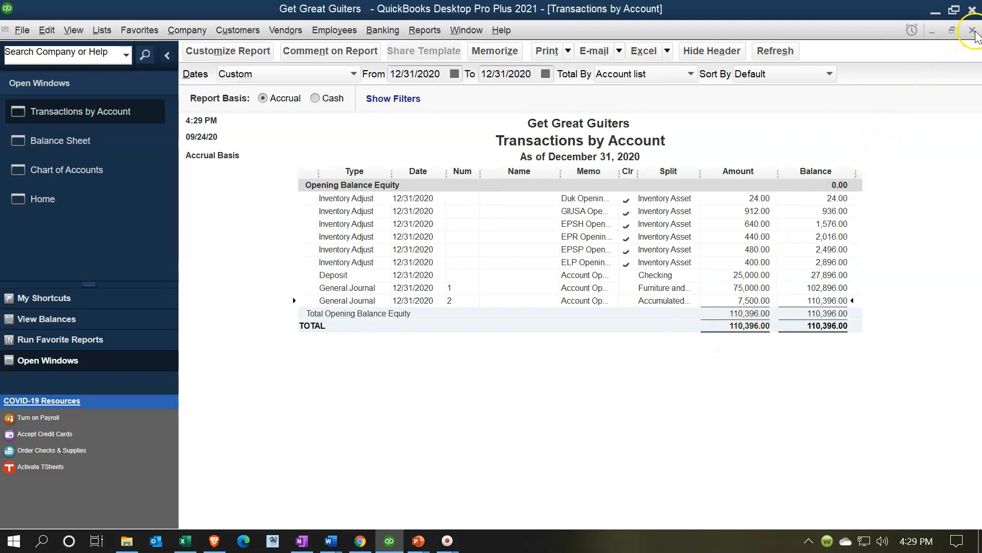
pyautogui.click(973, 31)
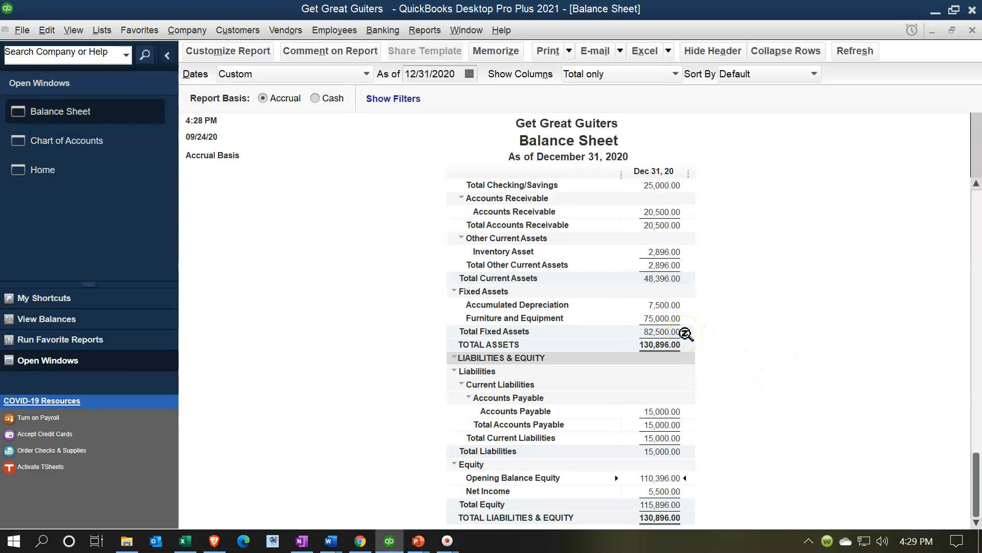
# - Open the Accumulated Depreciation opening balance journal entry and move its 7,500.00 from debit to credit
pyautogui.click(675, 305)
pyautogui.doubleClick(656, 306)
pyautogui.doubleClick(657, 306)
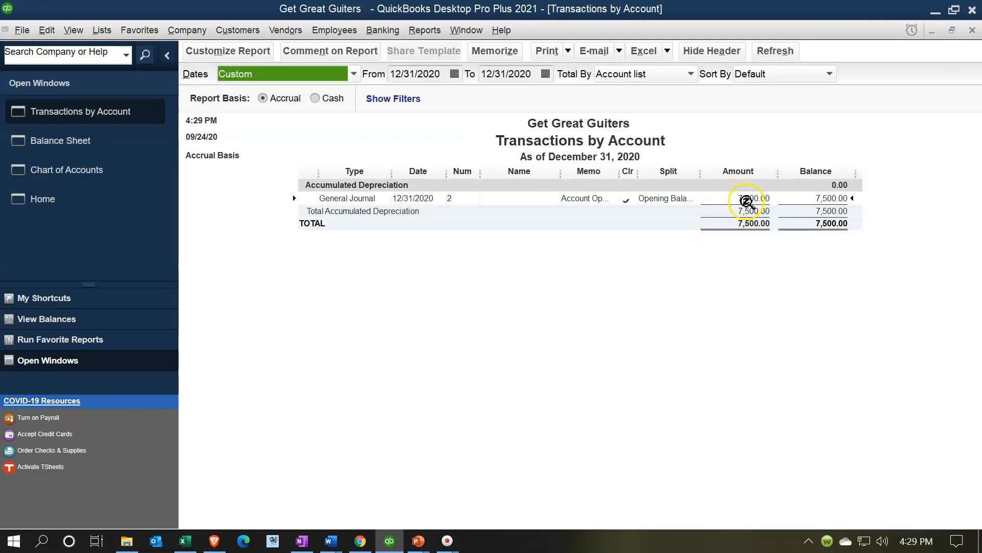
pyautogui.doubleClick(747, 198)
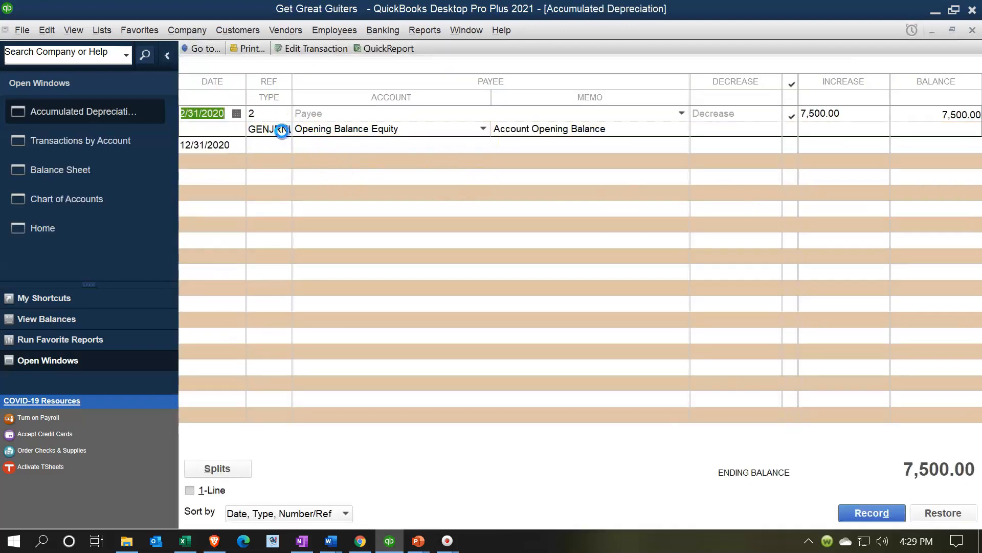
pyautogui.doubleClick(281, 131)
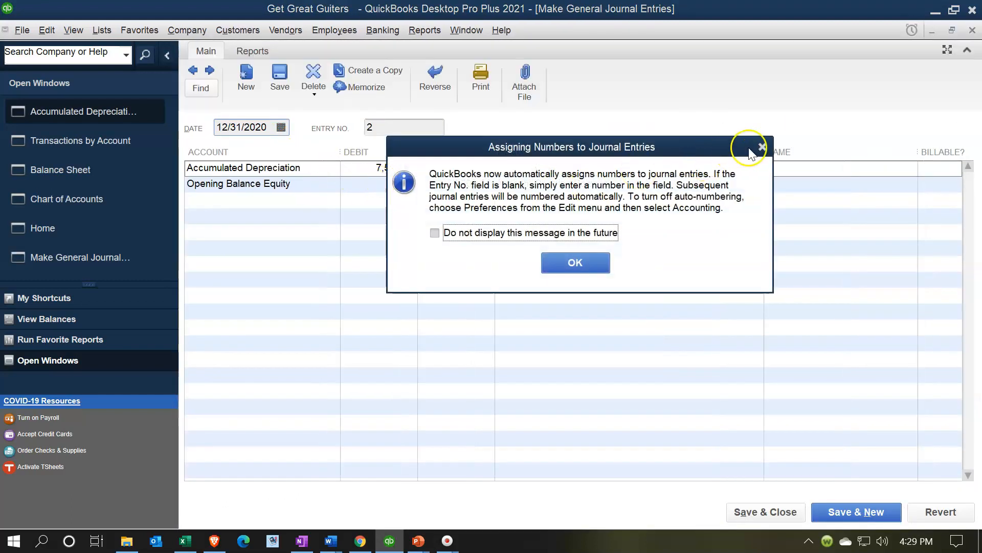
pyautogui.click(756, 148)
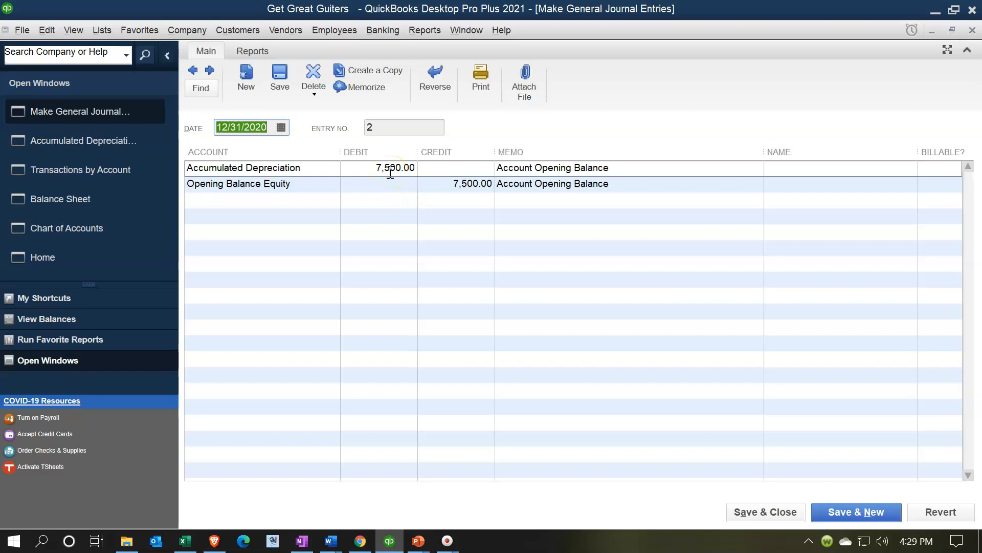
pyautogui.click(431, 172)
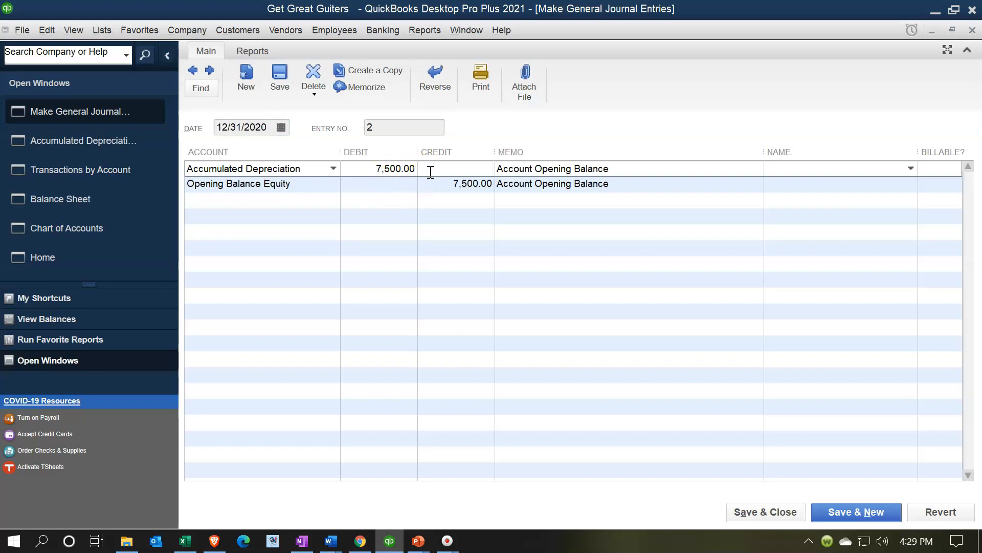
pyautogui.write('7500')
pyautogui.press('Tab')
# - Debit Opening Balance Equity 7,500.00 in the same journal entry instead of crediting it
pyautogui.press('Tab')
pyautogui.press('Tab')
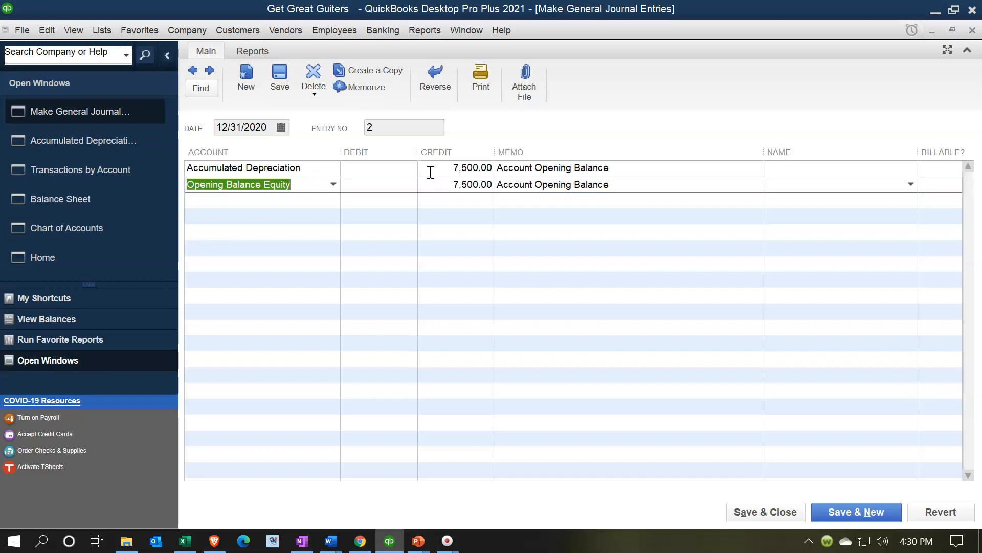
pyautogui.press('Tab')
pyautogui.write('7,500')
pyautogui.press('Tab')
pyautogui.click(362, 174)
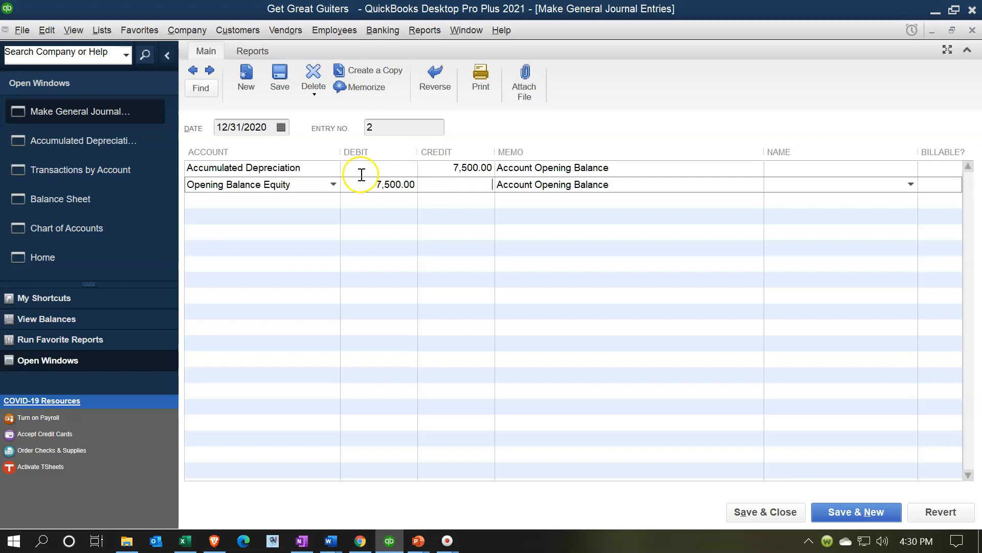
# - Close the corrected journal entry, choosing to save the changes to the reconciled transaction
pyautogui.click(365, 182)
pyautogui.click(971, 31)
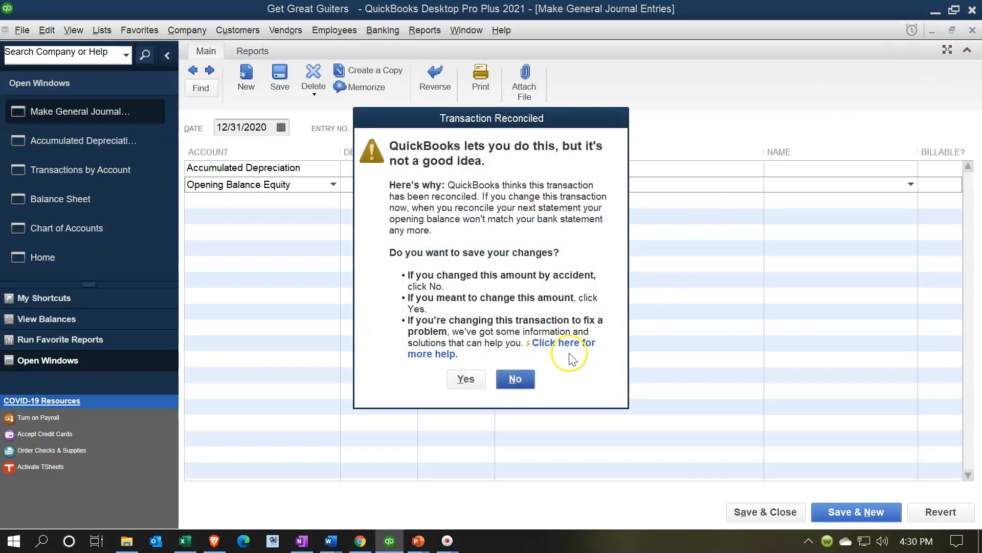
pyautogui.click(474, 380)
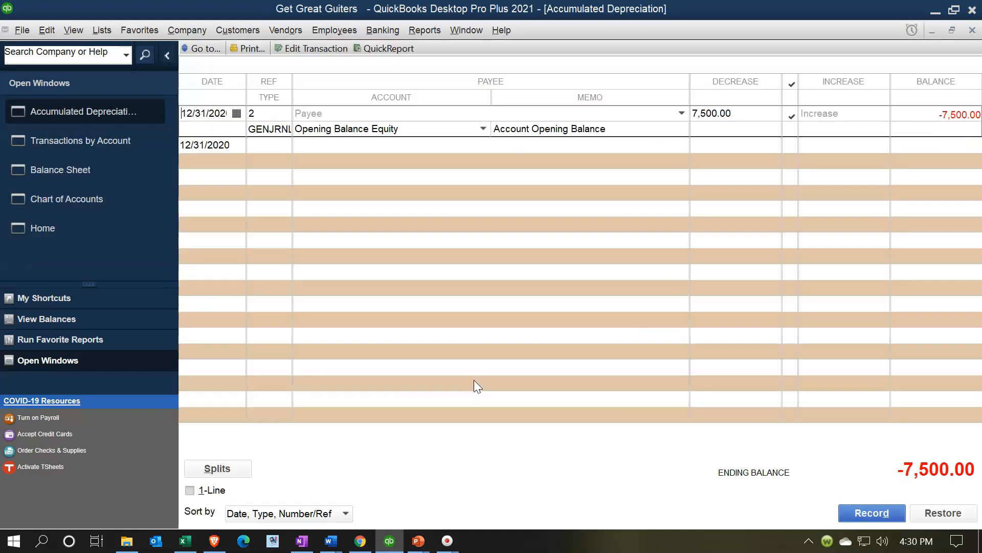
# - Close the account register and Transactions by Account report to return to the Balance Sheet
pyautogui.click(972, 30)
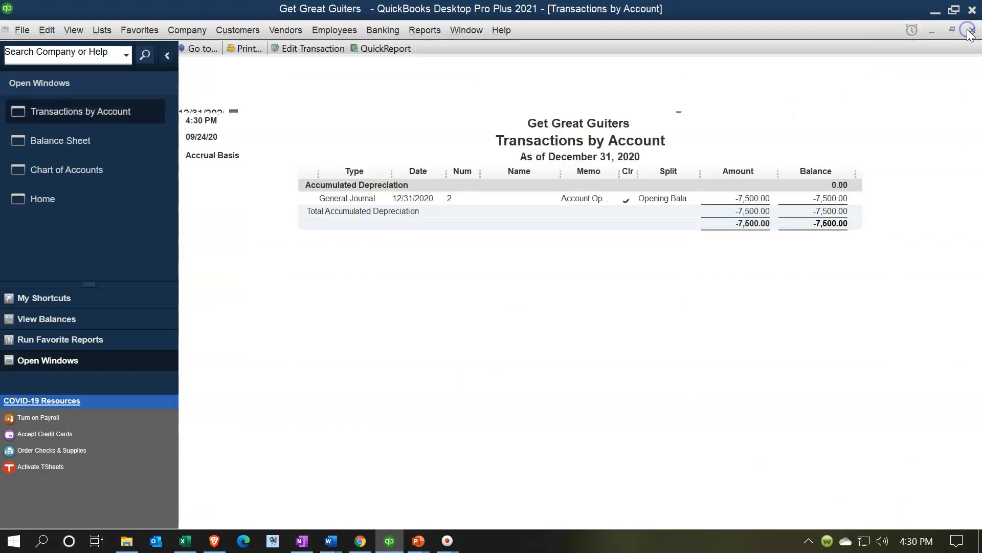
pyautogui.click(971, 31)
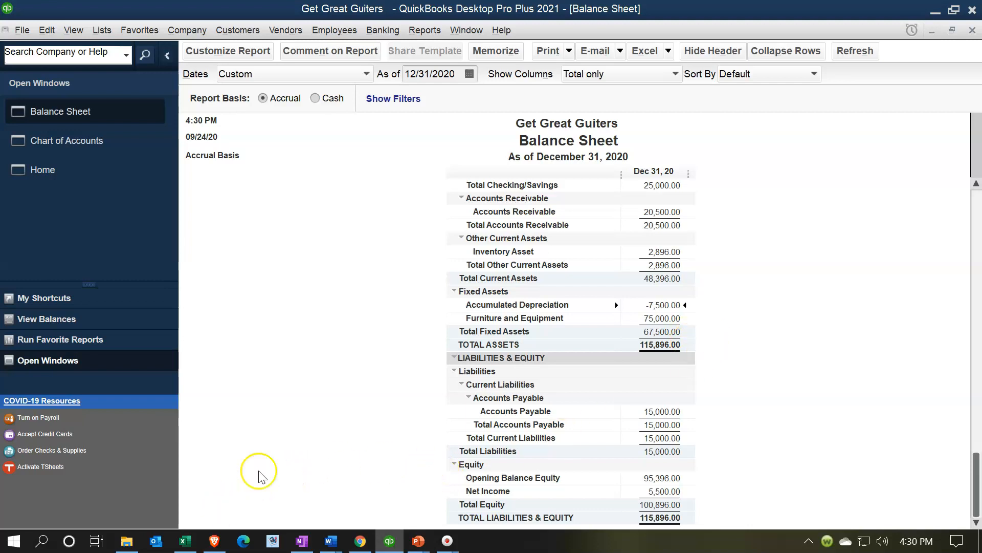
pyautogui.click(647, 477)
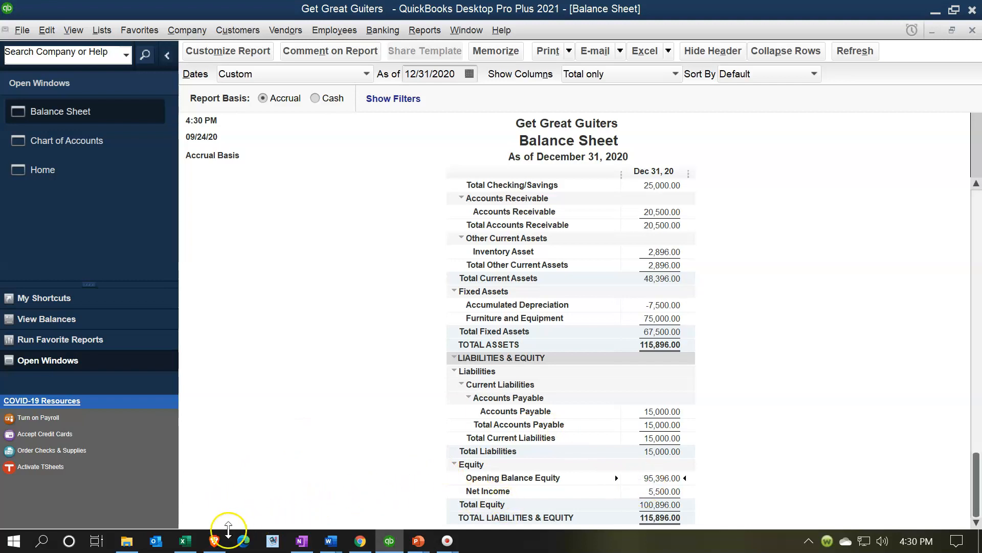
# - Switch to the trial balance spreadsheet and fill the Accumulated Depreciation row yellow
pyautogui.click(186, 540)
pyautogui.click(228, 312)
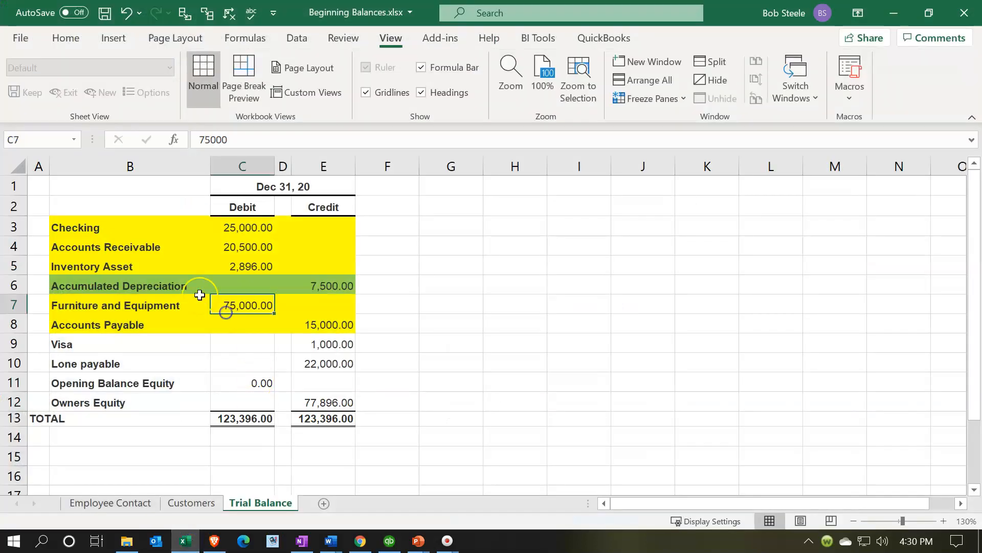
pyautogui.moveTo(176, 285); pyautogui.dragTo(293, 285)
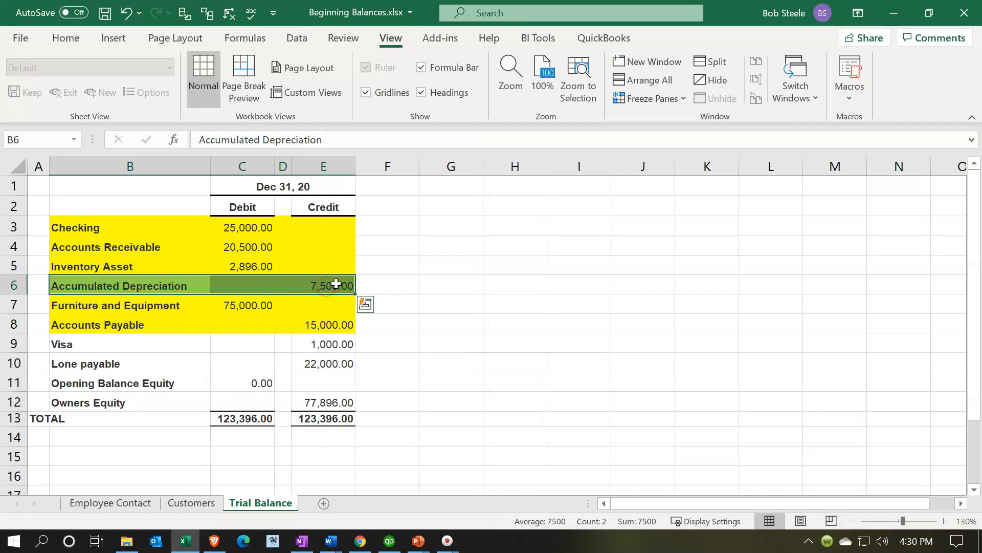
pyautogui.rightClick(331, 285)
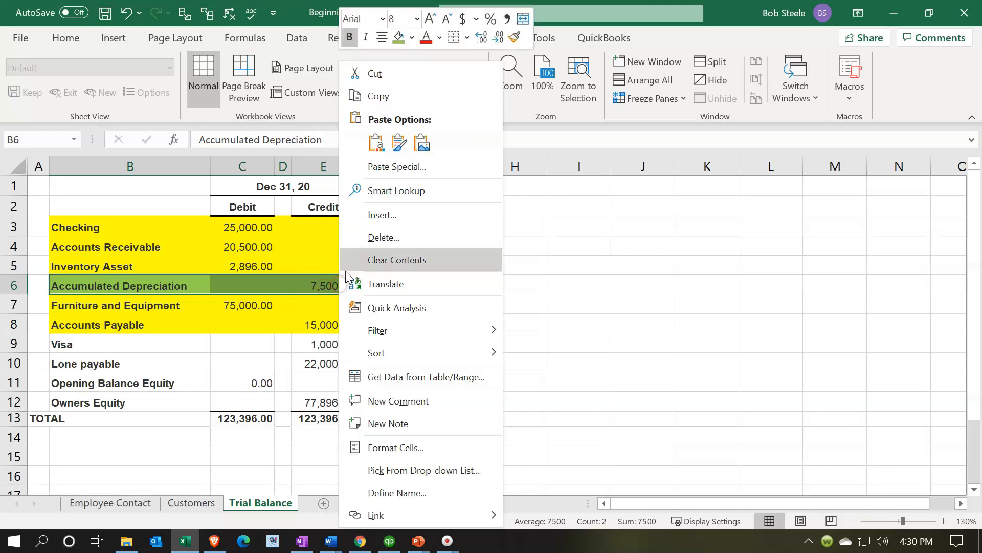
pyautogui.click(411, 38)
pyautogui.click(439, 183)
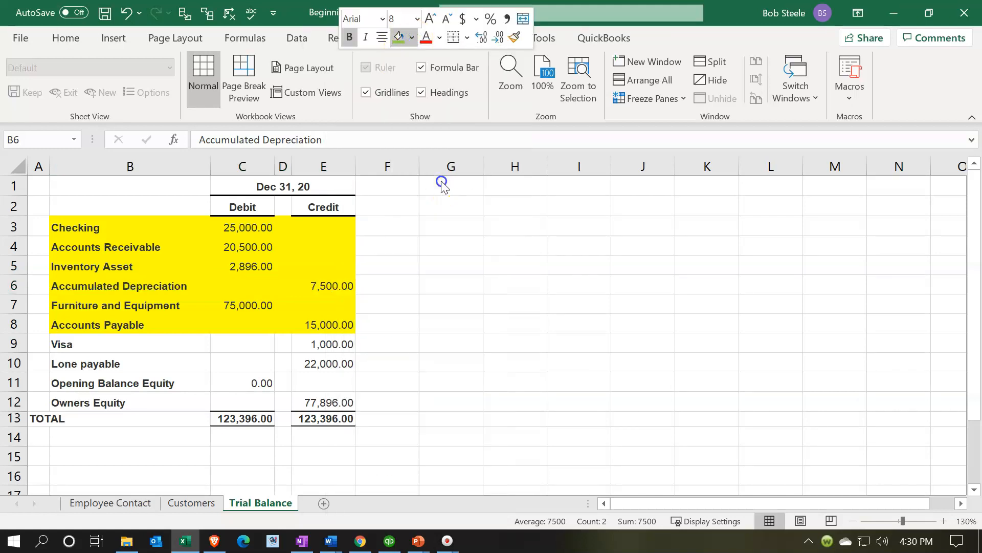
# - Fill the Visa row light green to mark it as the account in progress
pyautogui.moveTo(138, 343); pyautogui.dragTo(304, 340)
pyautogui.rightClick(304, 340)
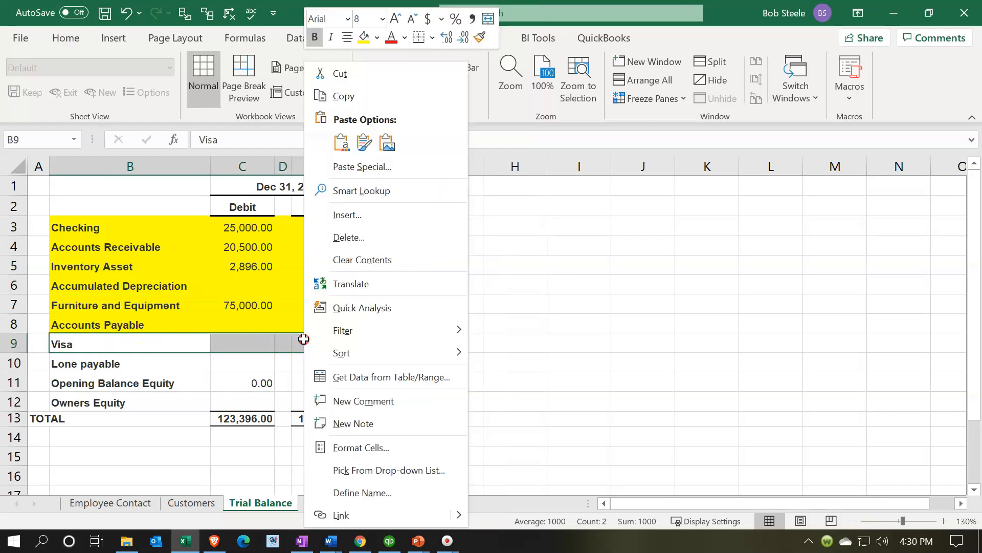
pyautogui.click(380, 39)
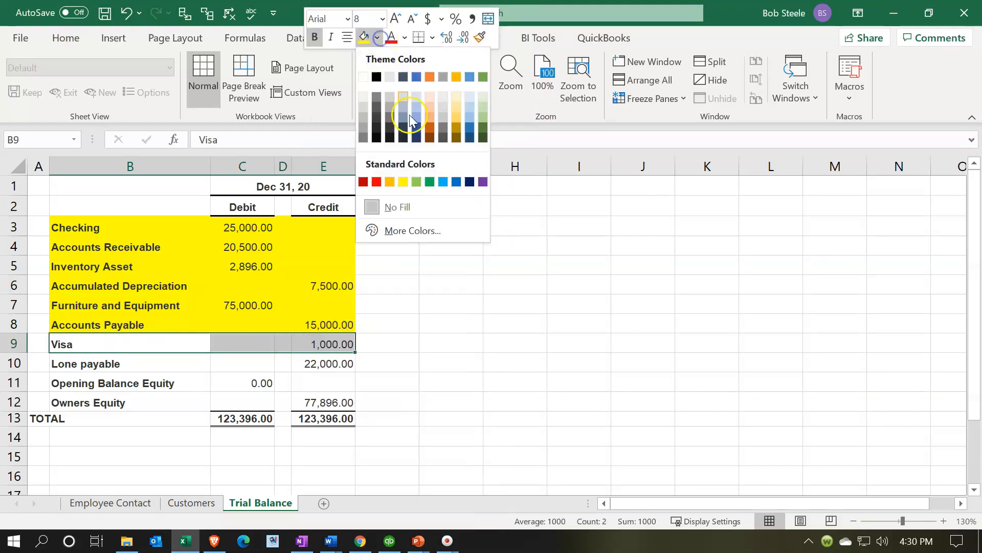
pyautogui.click(422, 181)
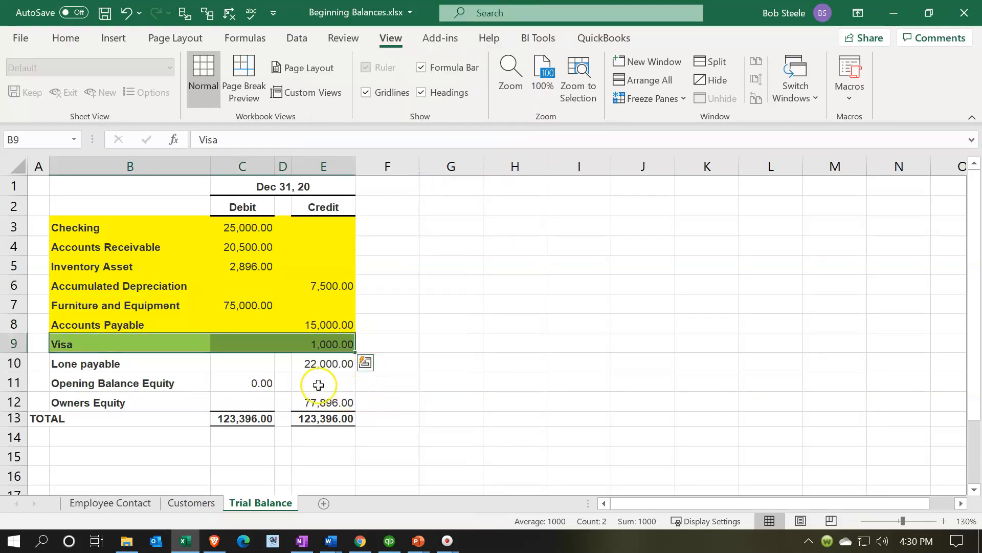
pyautogui.click(318, 362)
pyautogui.click(320, 345)
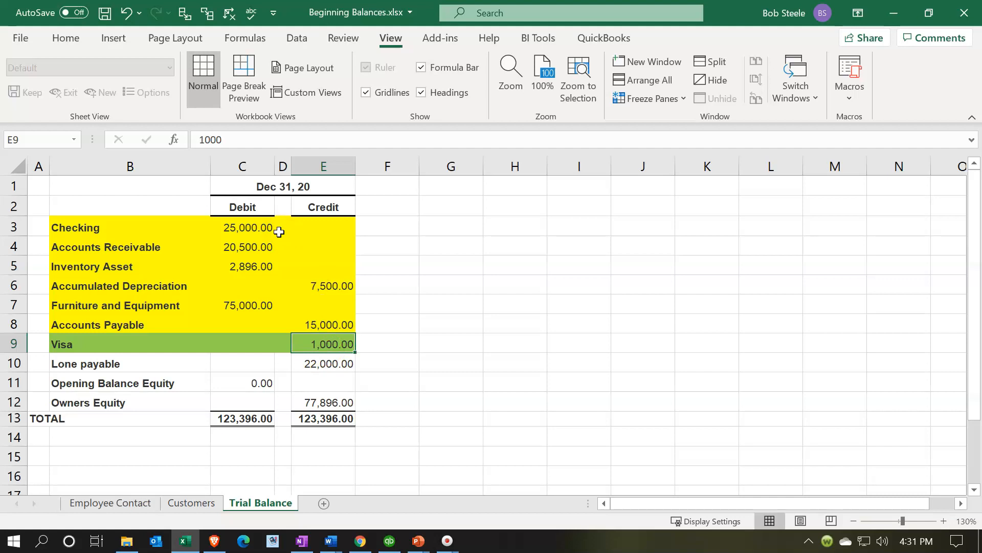
# - Back in QuickBooks, start a new account of type Credit Card from the Chart of Accounts
pyautogui.click(361, 541)
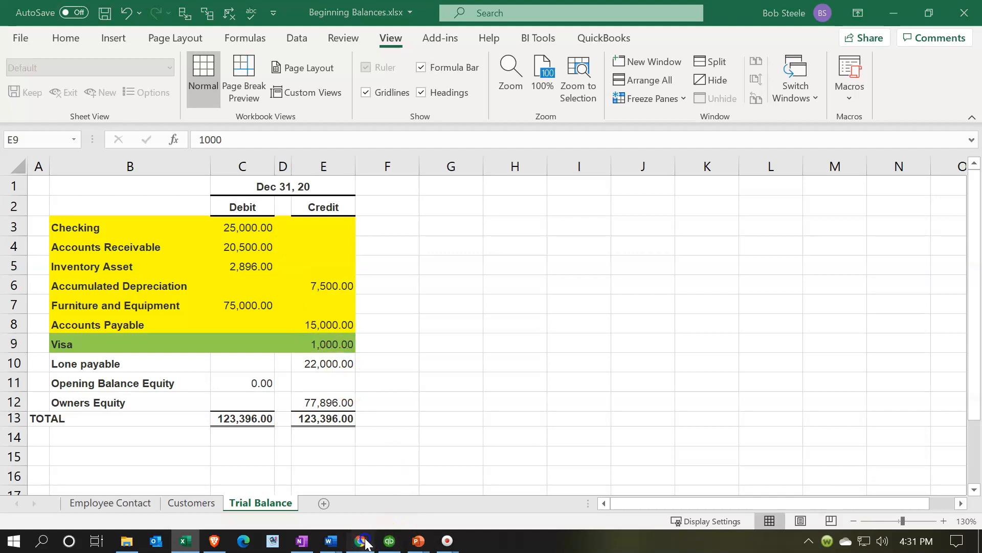
pyautogui.click(389, 543)
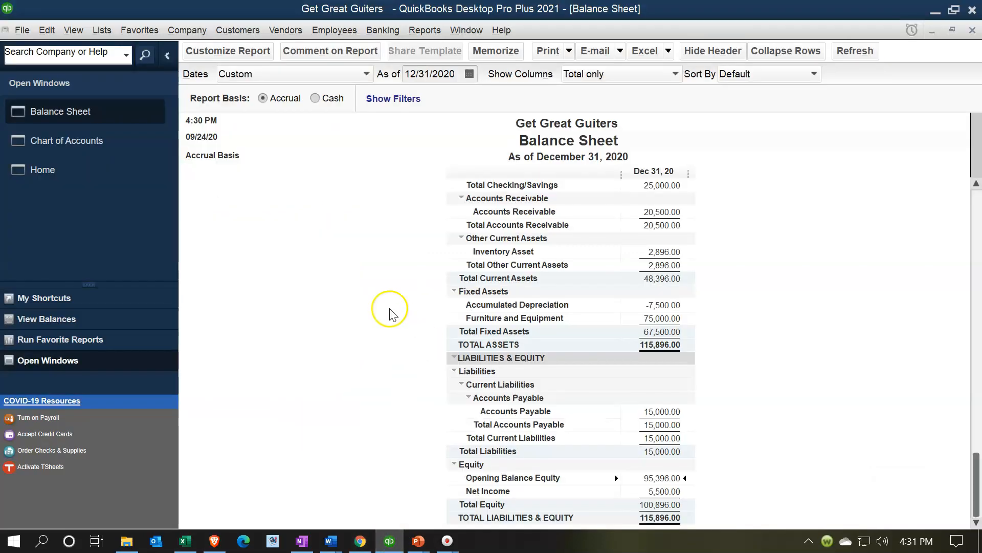
pyautogui.click(252, 290)
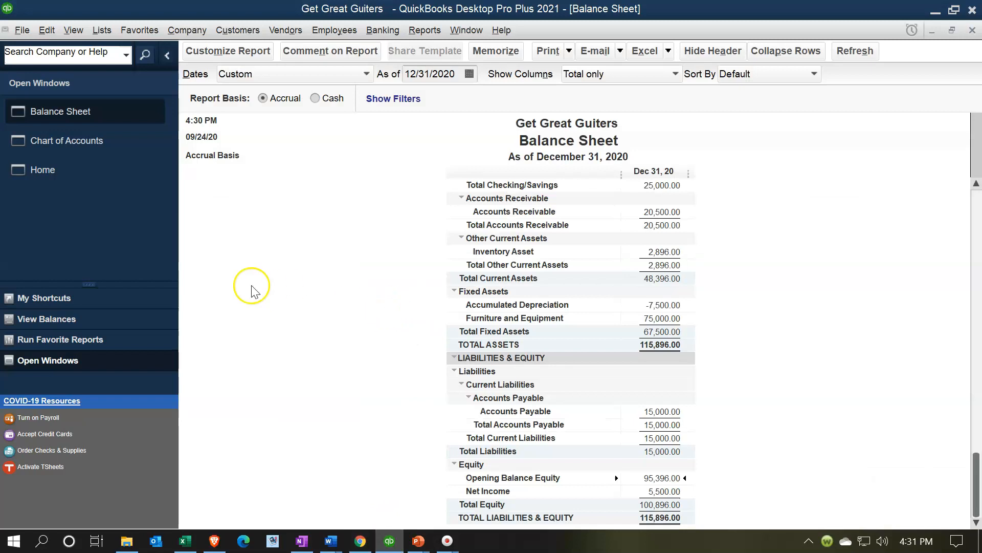
pyautogui.click(101, 140)
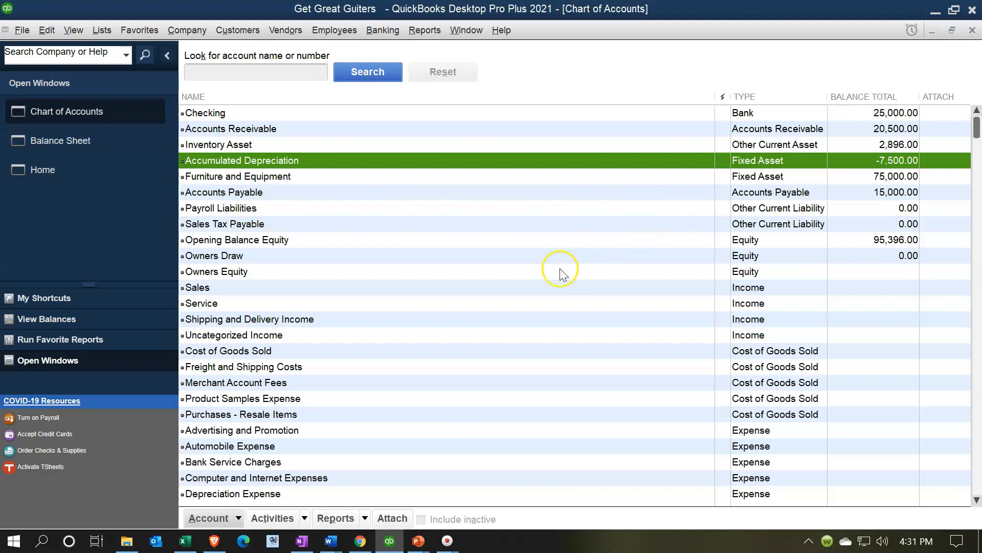
pyautogui.click(236, 522)
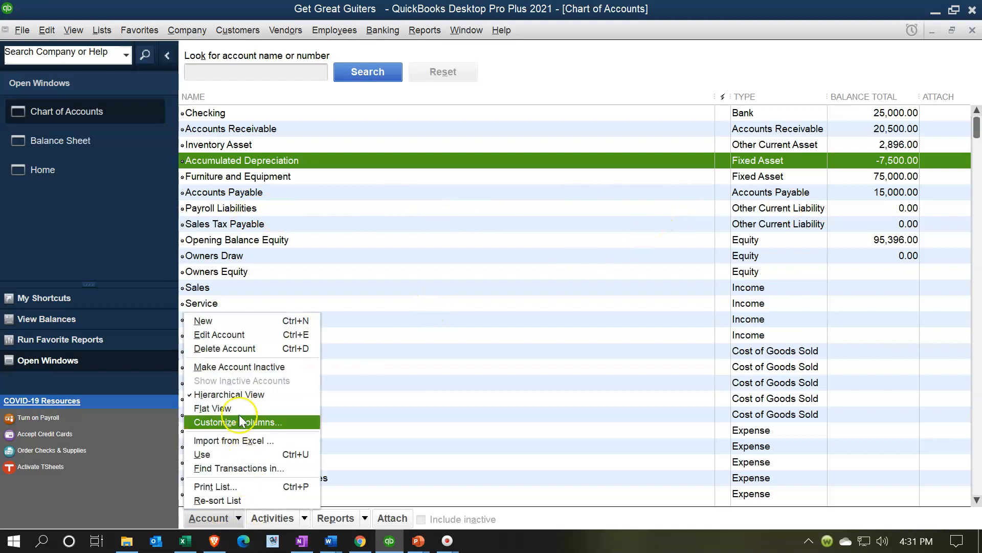
pyautogui.click(224, 323)
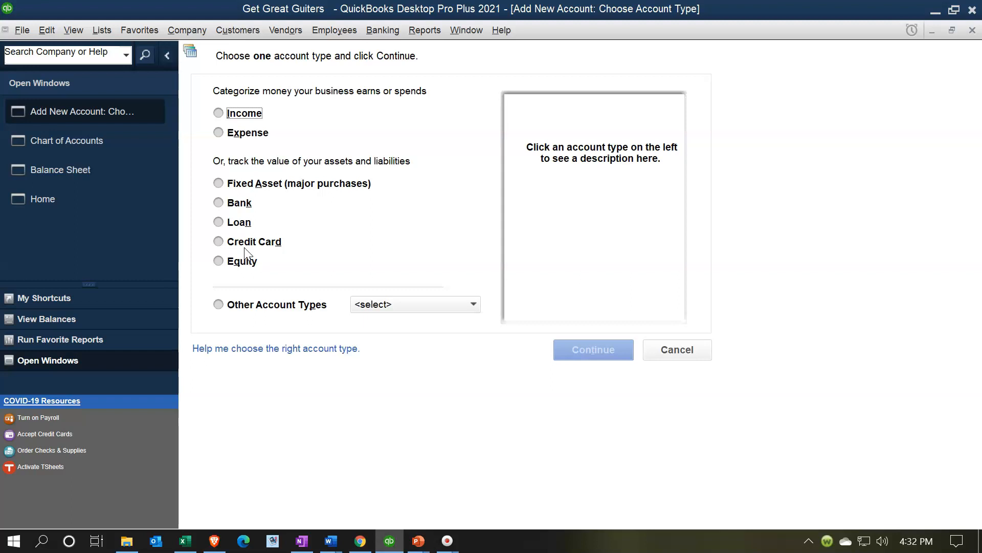
pyautogui.click(219, 242)
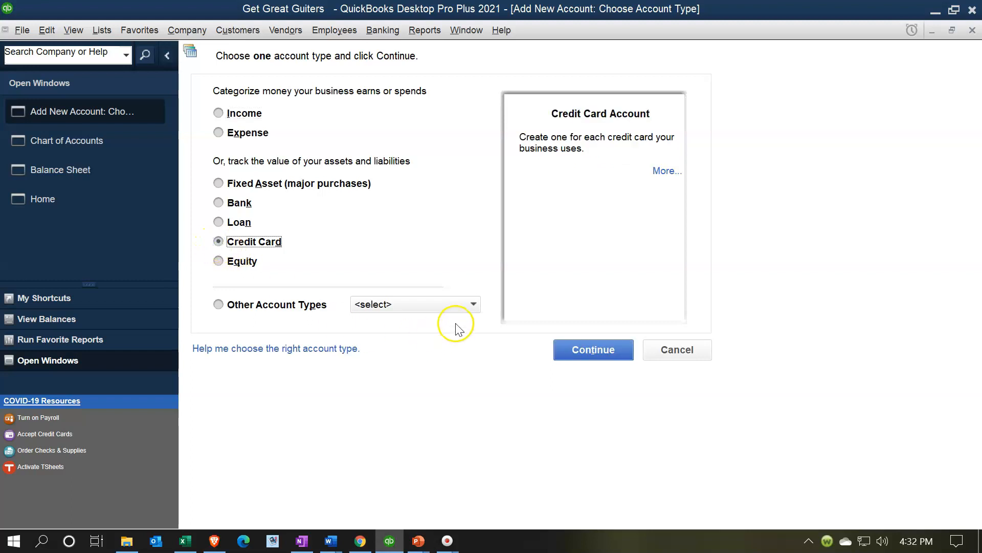
pyautogui.click(585, 351)
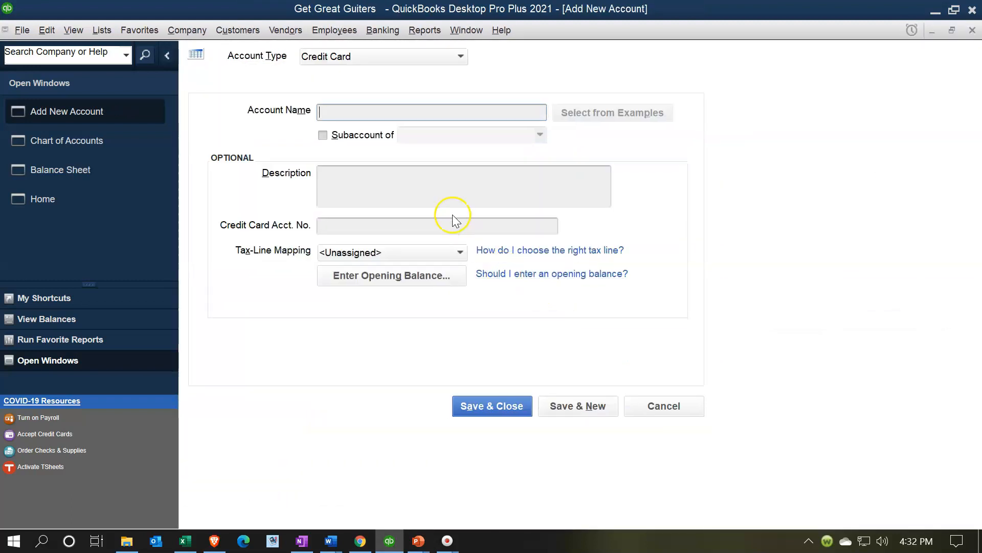
# - Name the new account Credit Card
pyautogui.write('Credit Card')
pyautogui.press('Tab')
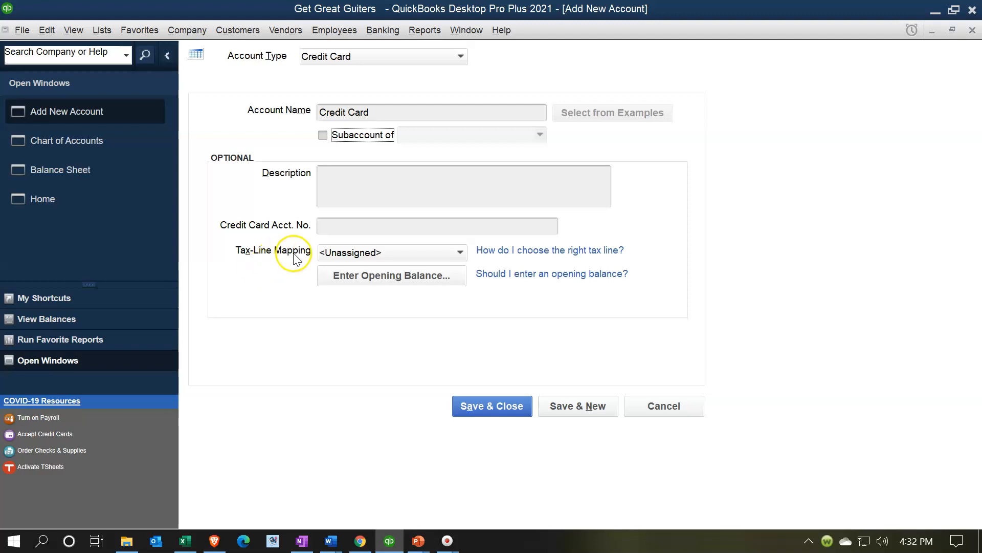
pyautogui.click(382, 110)
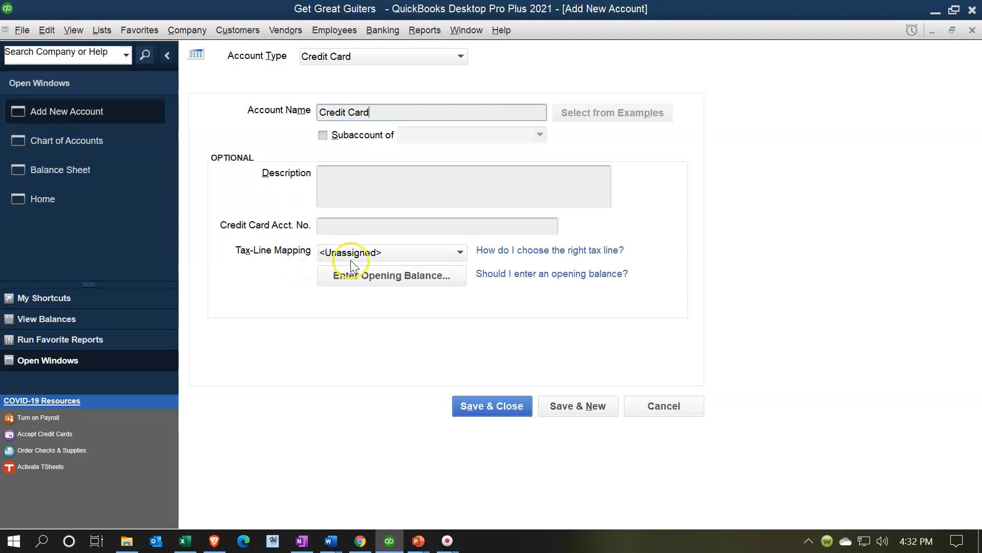
# - Enter an opening balance of 1,000.00 with a statement ending date of 12/31/2020
pyautogui.click(389, 276)
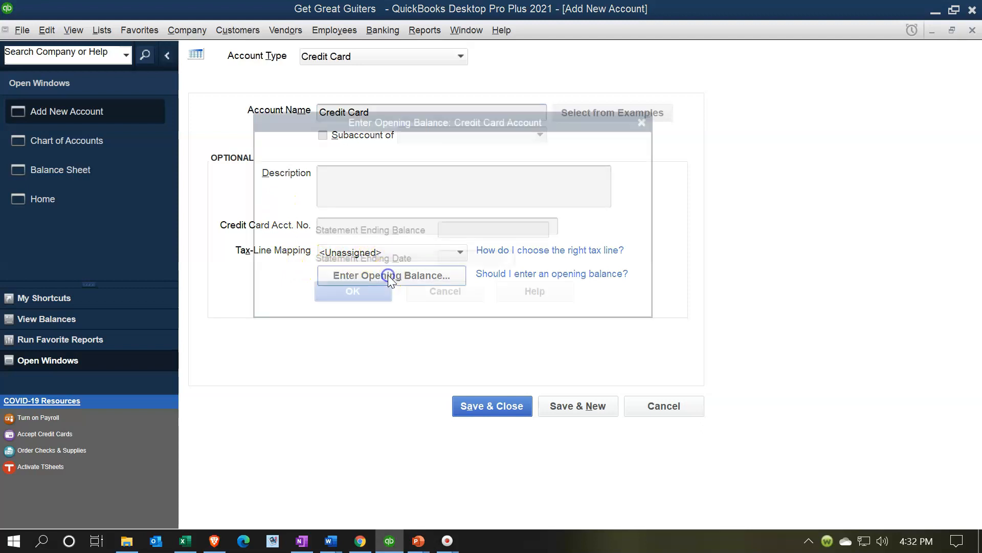
pyautogui.write('1,000')
pyautogui.press('Tab')
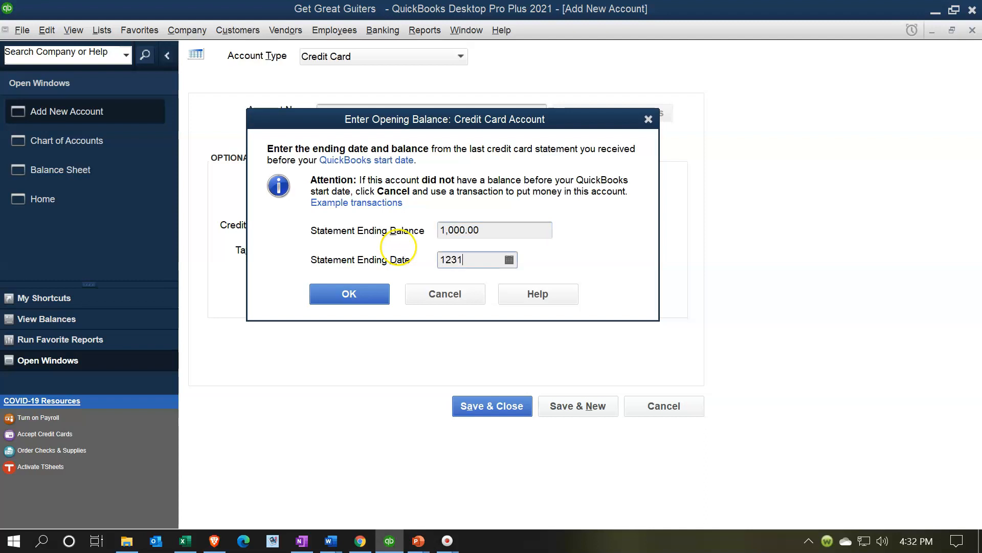
pyautogui.press('Tab')
pyautogui.click(185, 541)
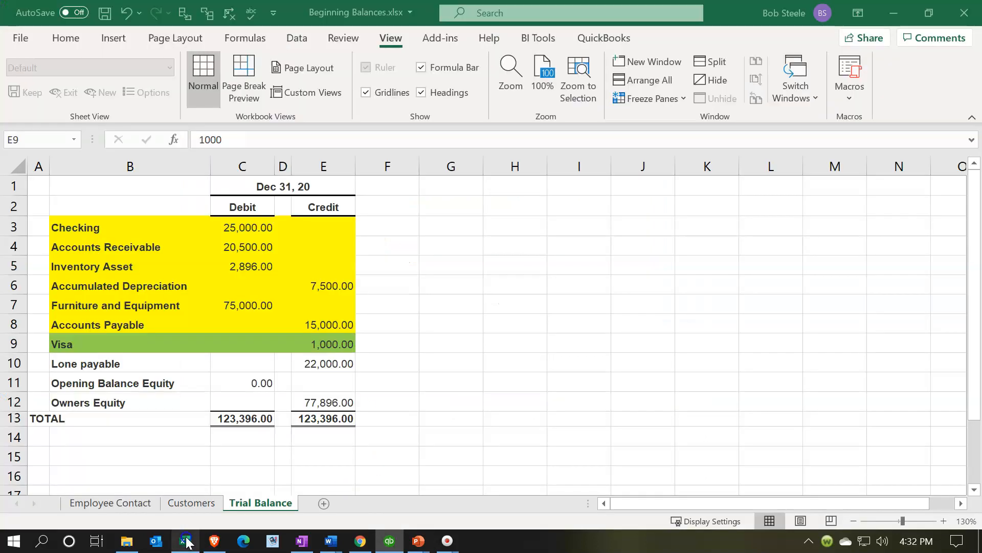
pyautogui.click(389, 540)
pyautogui.click(357, 293)
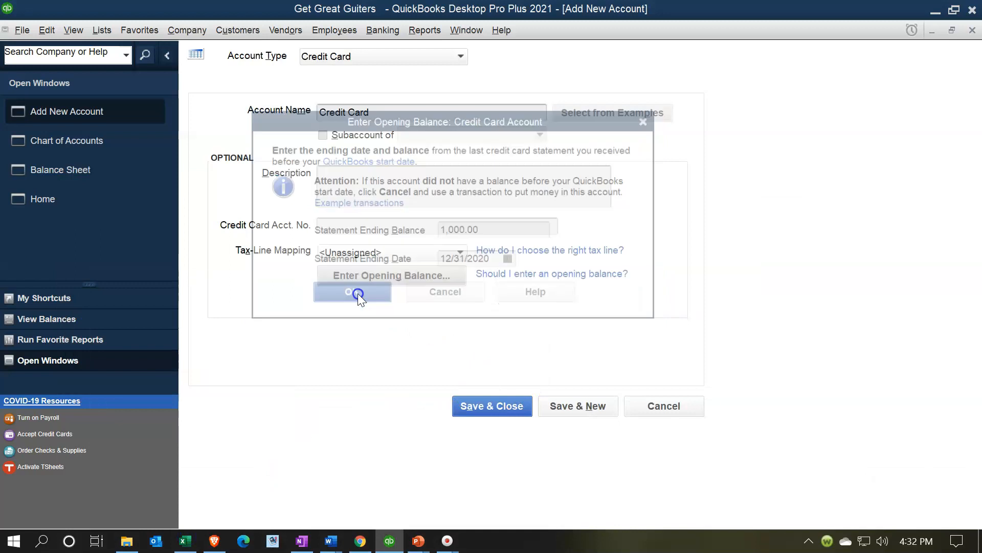
# - Save and close the new Credit Card account, dismissing the bank feed setup prompt
pyautogui.click(493, 410)
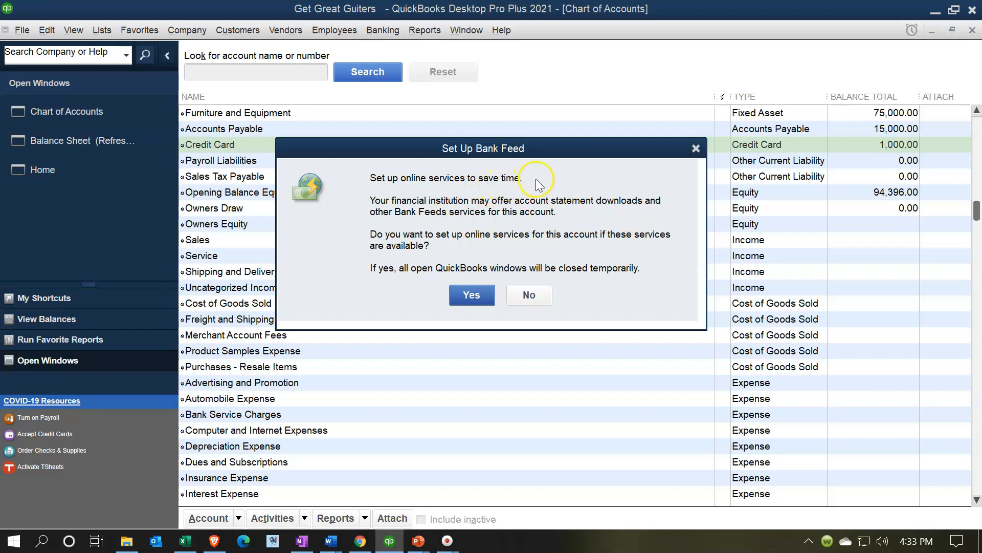
pyautogui.click(696, 149)
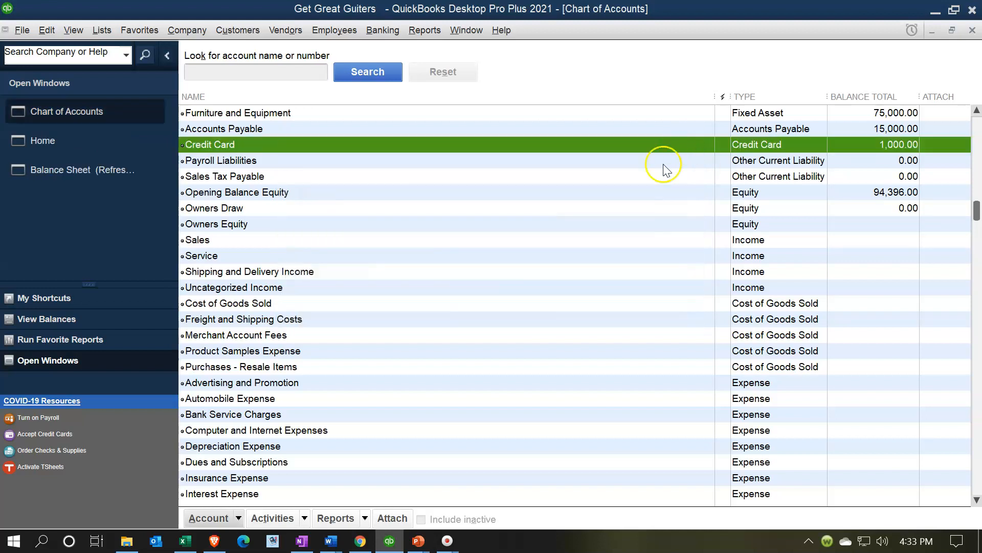
# - Review the Credit Card account on the Balance Sheet and drill down to its opening balance charge
pyautogui.click(88, 173)
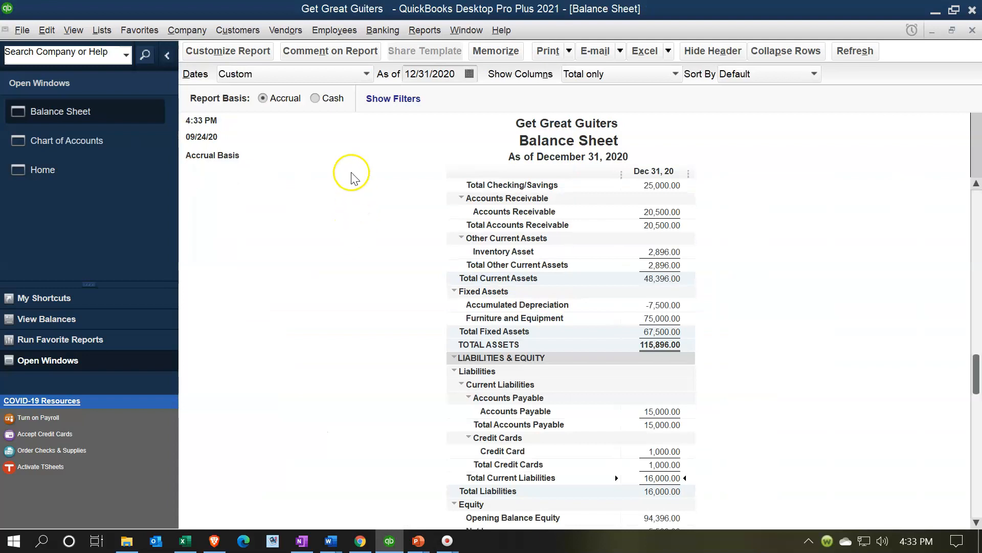
pyautogui.scroll(-1, 384, 267)
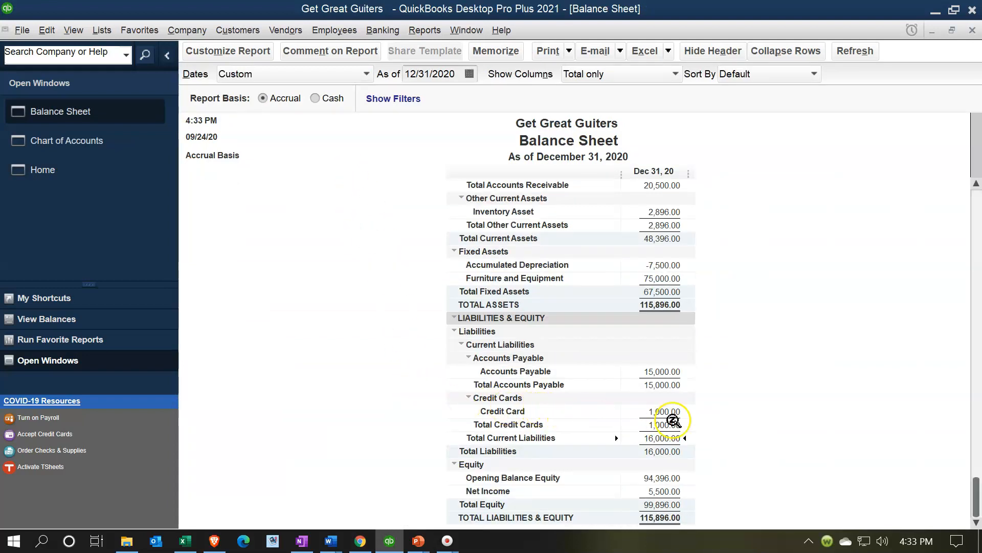
pyautogui.click(674, 423)
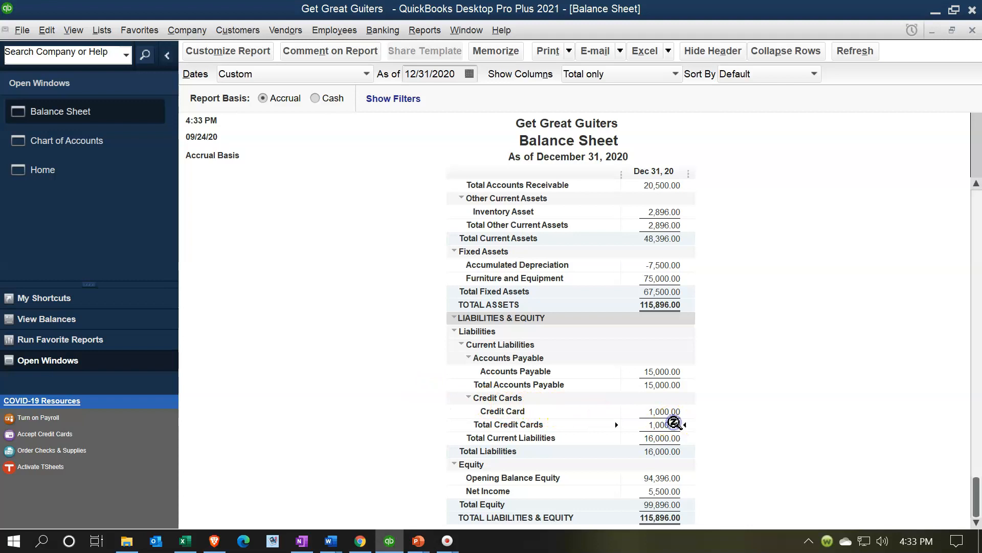
pyautogui.click(469, 398)
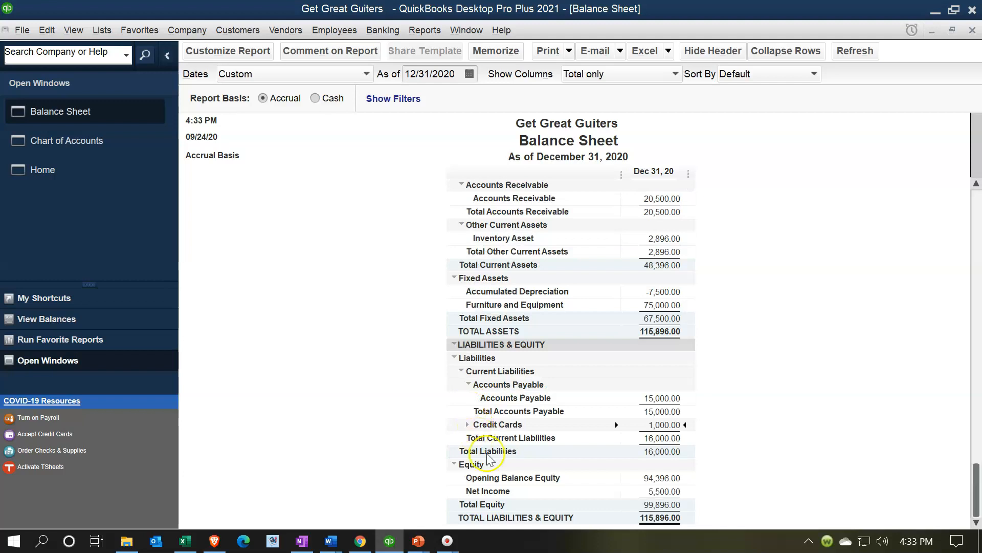
pyautogui.click(467, 425)
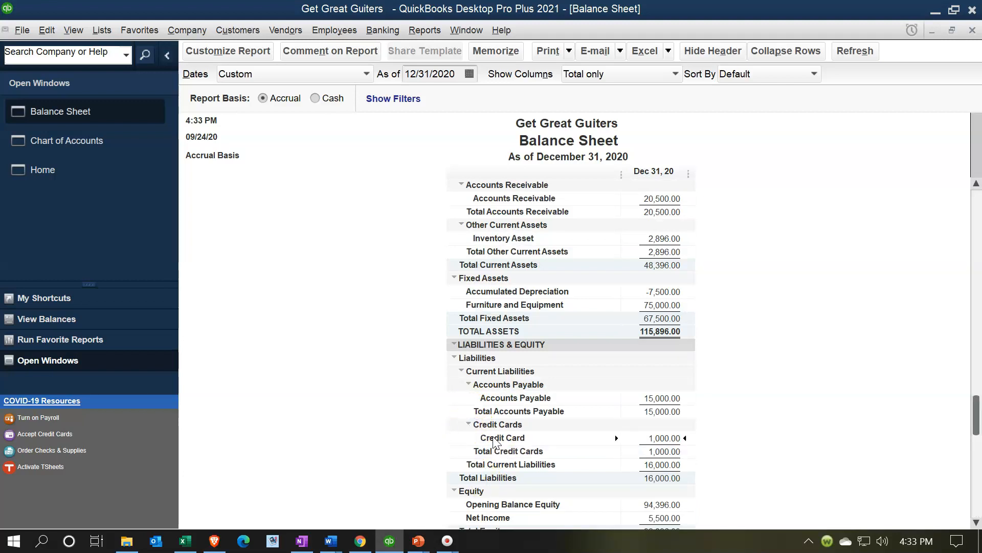
pyautogui.doubleClick(665, 438)
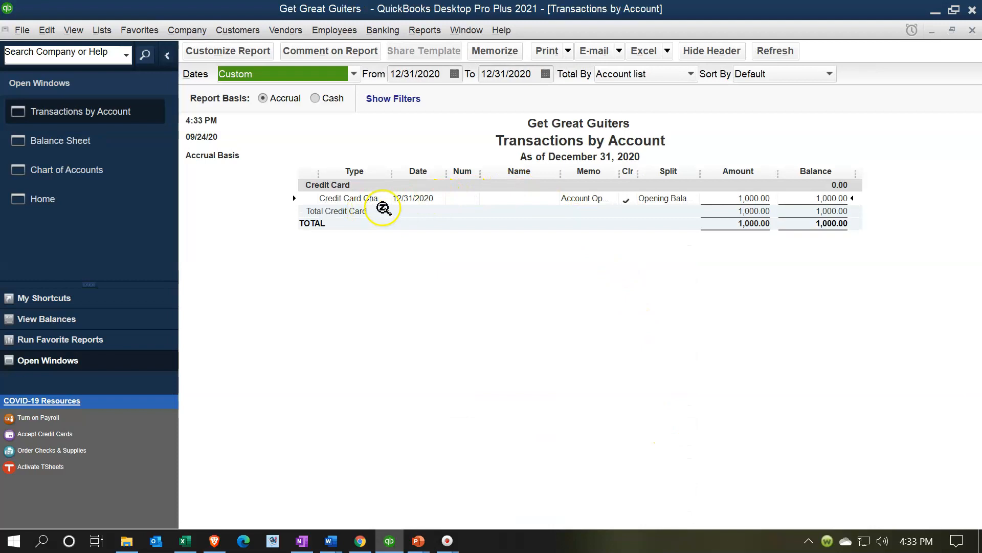
pyautogui.doubleClick(752, 196)
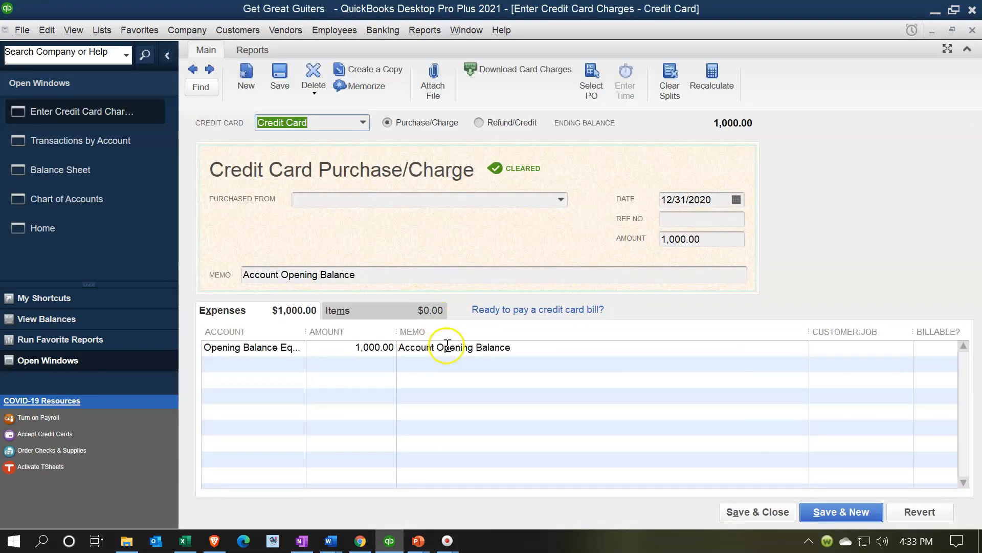
# - Close the drill-down windows and review the Opening Balance Equity transactions from the Balance Sheet
pyautogui.click(972, 30)
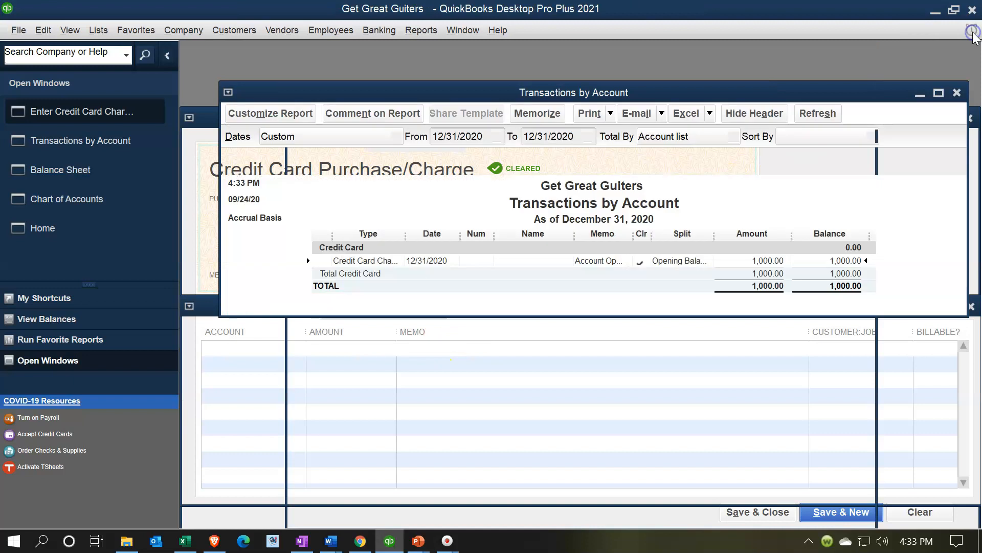
pyautogui.click(972, 30)
pyautogui.scroll(-1, 790, 362)
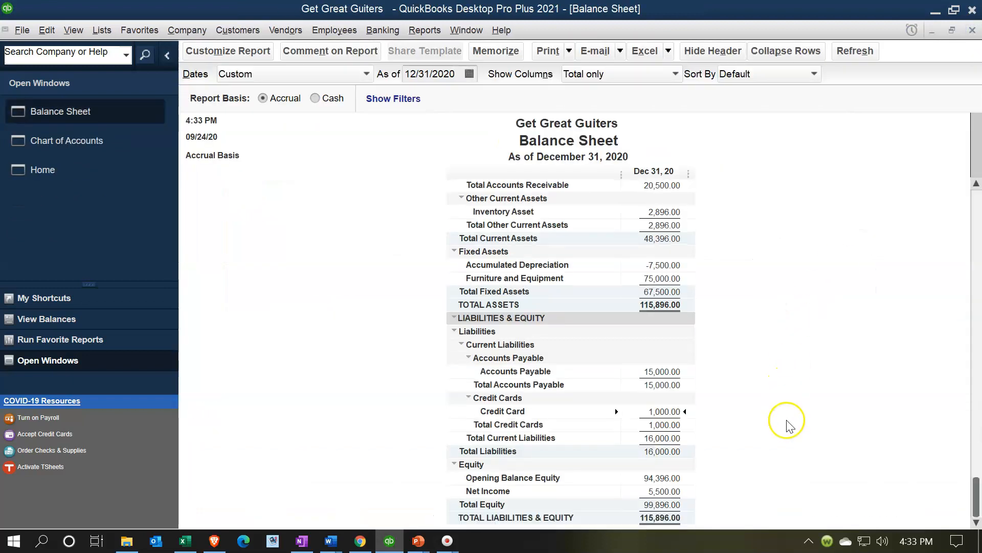
pyautogui.doubleClick(665, 478)
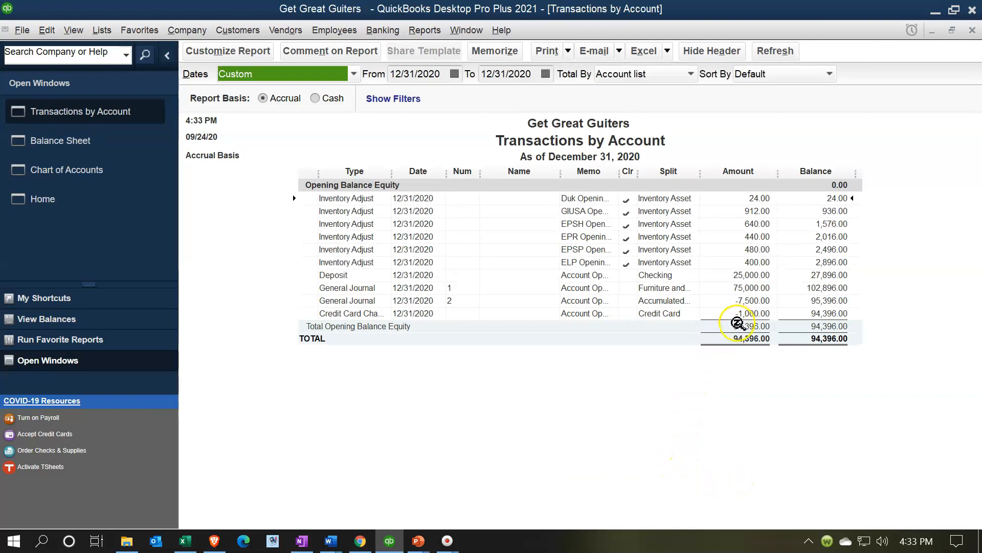
pyautogui.click(972, 30)
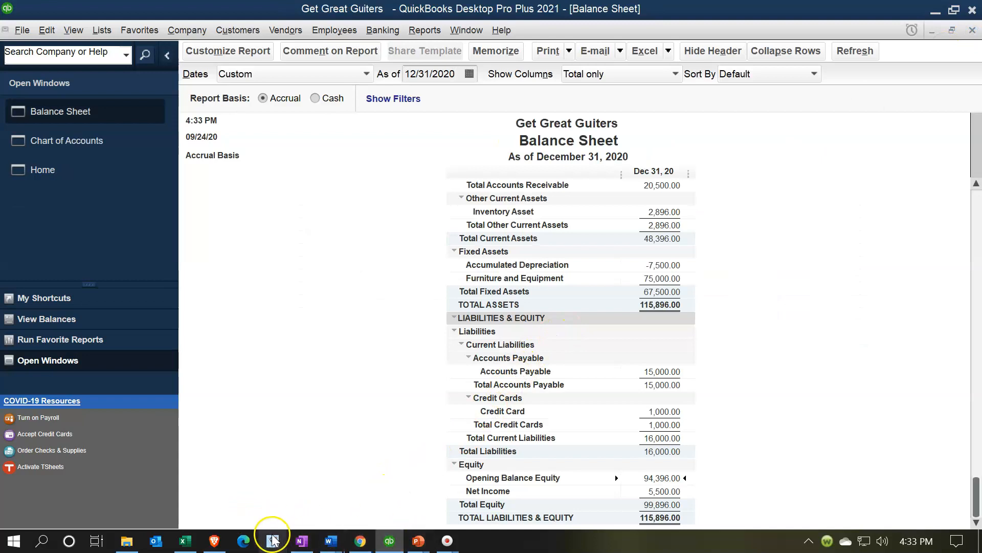
# - Highlight the Visa row of the Excel trial balance in yellow to mark it as entered
pyautogui.click(185, 540)
pyautogui.moveTo(118, 344); pyautogui.dragTo(301, 346)
pyautogui.rightClick(301, 345)
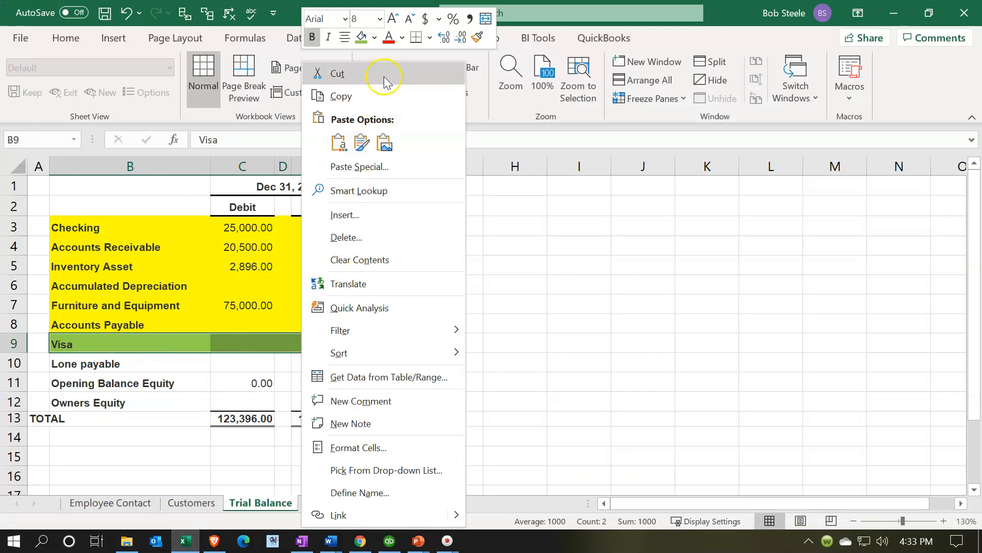
pyautogui.click(374, 39)
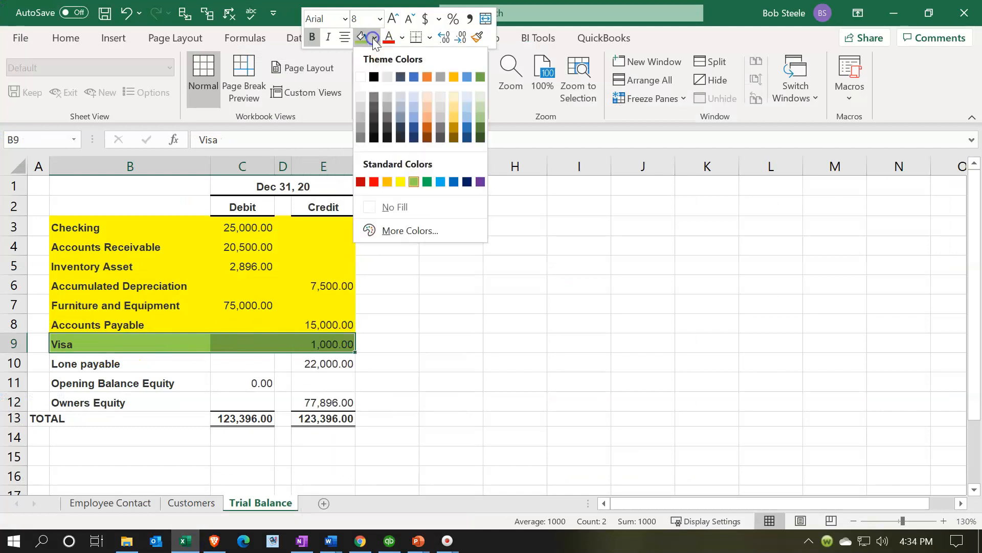
pyautogui.click(400, 182)
pyautogui.click(164, 405)
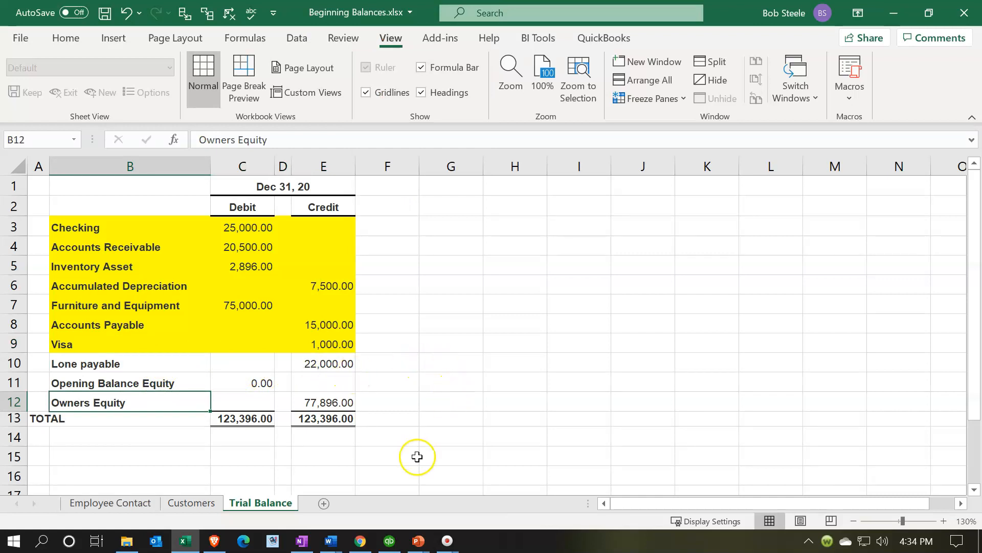
# - Open the Chart of Accounts and create a new Loan account named Loan Payable
pyautogui.click(389, 540)
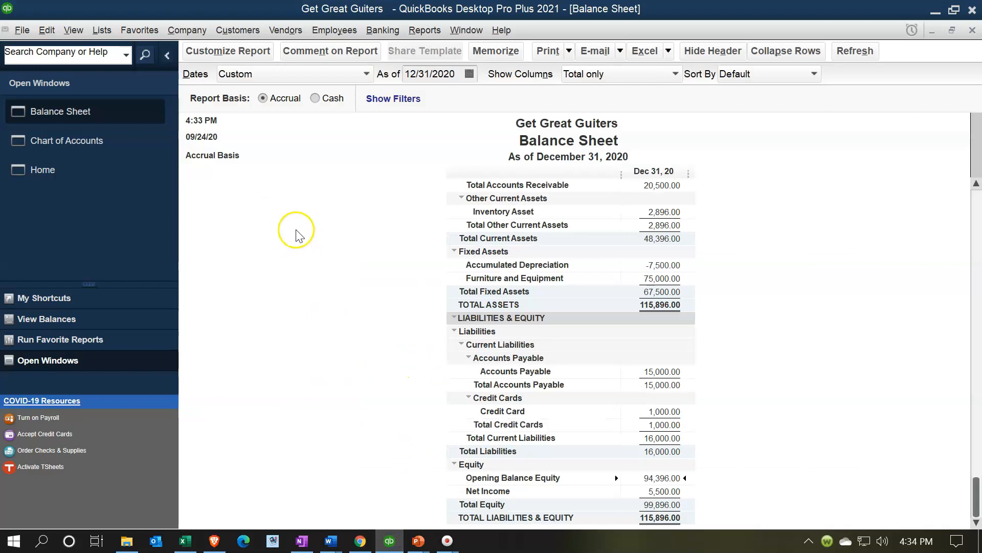
pyautogui.click(98, 147)
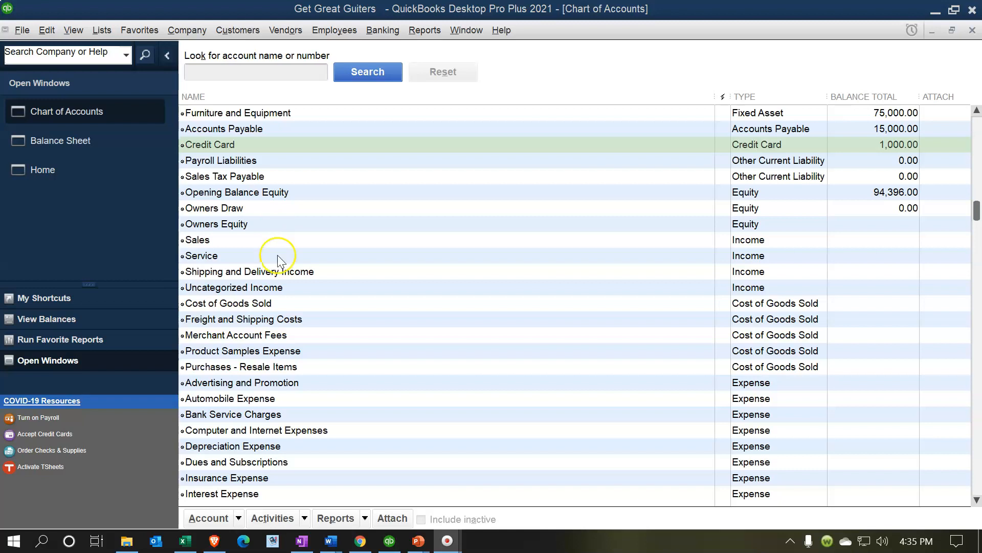
pyautogui.click(241, 518)
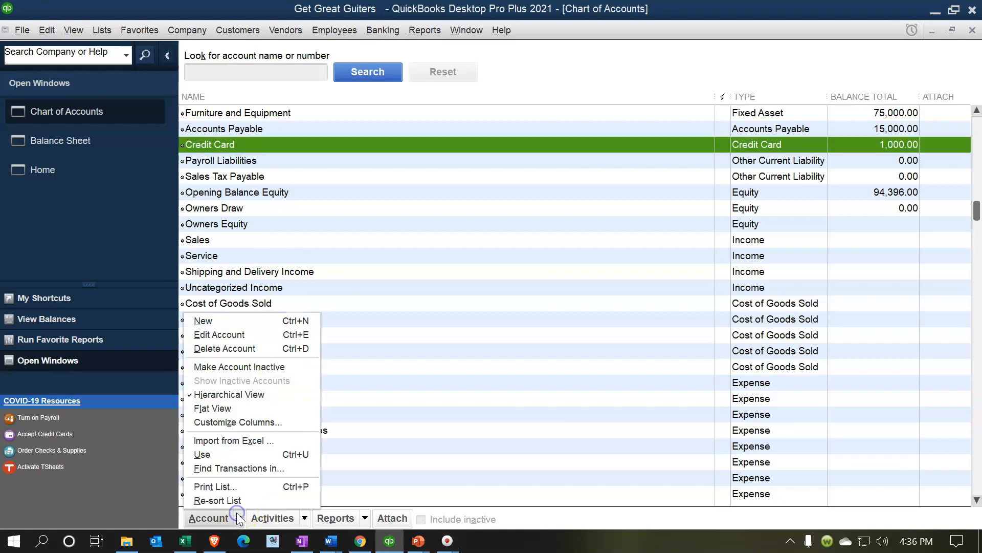
pyautogui.click(217, 321)
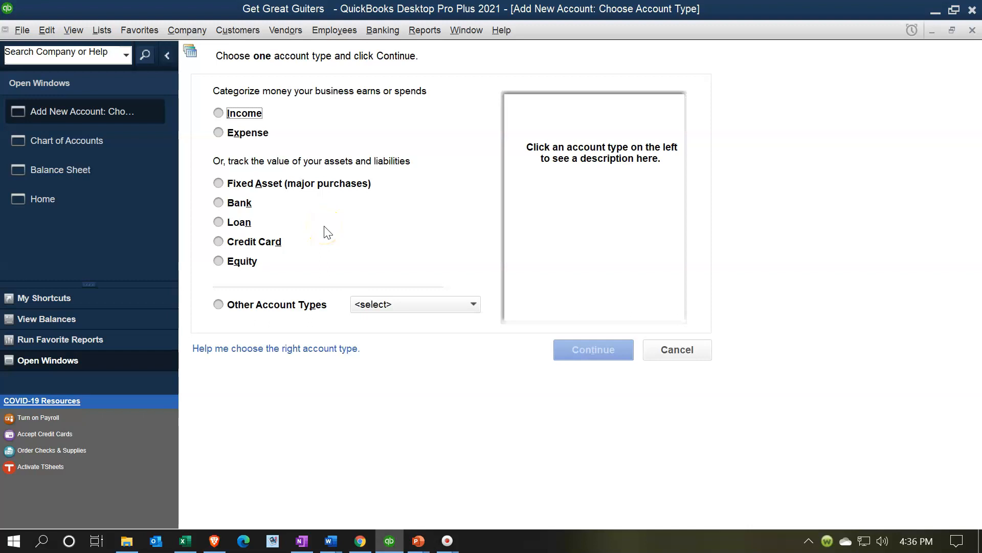
pyautogui.click(243, 226)
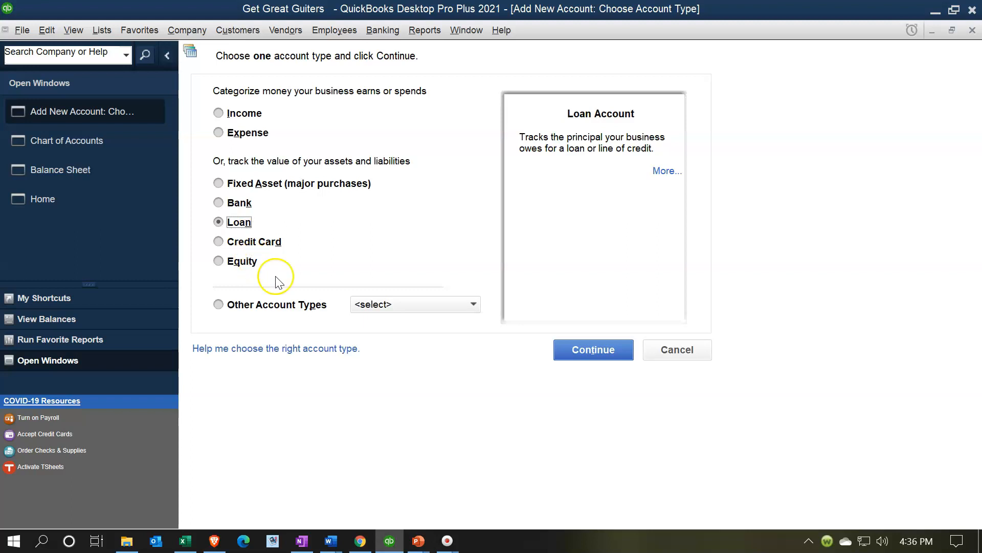
pyautogui.click(580, 351)
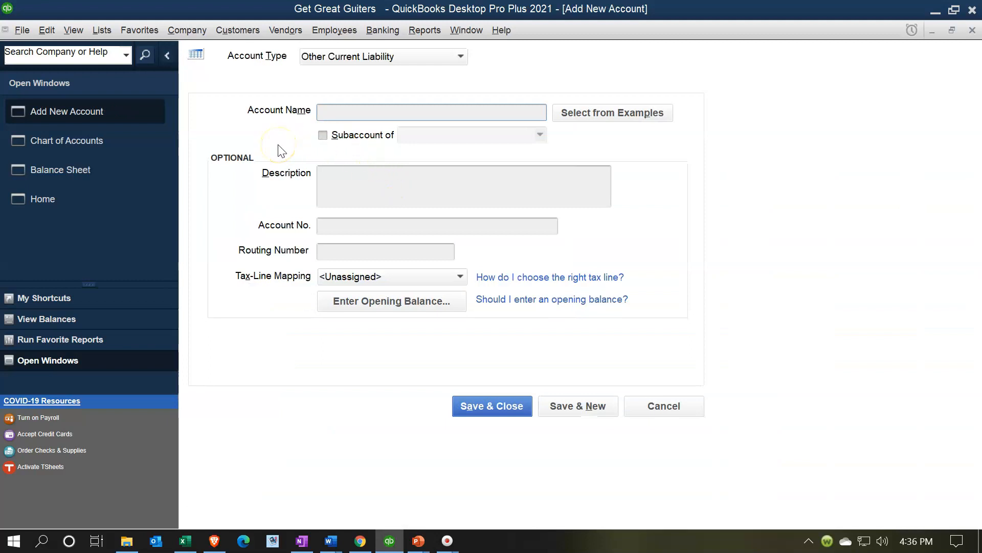
pyautogui.write('Loan Payable')
pyautogui.press('Tab')
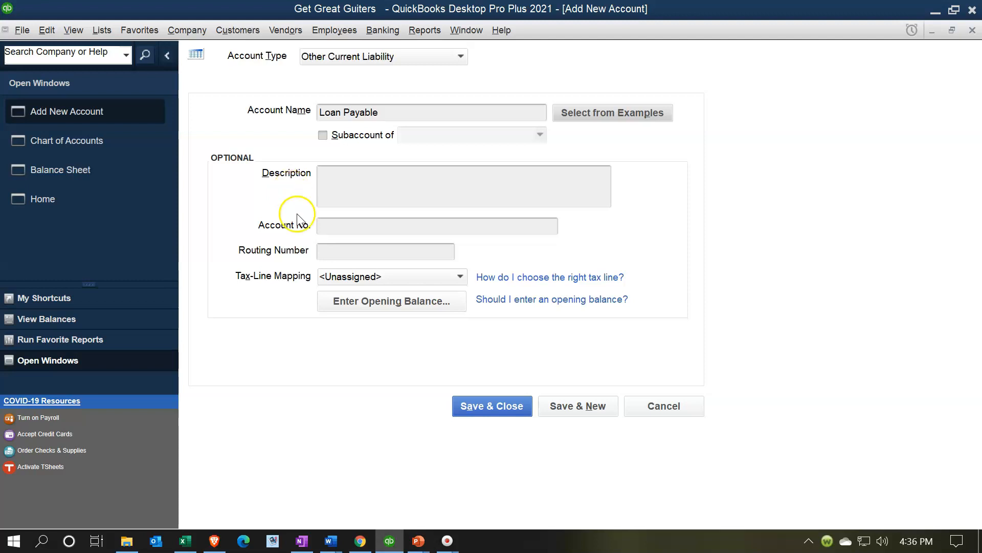
pyautogui.click(355, 306)
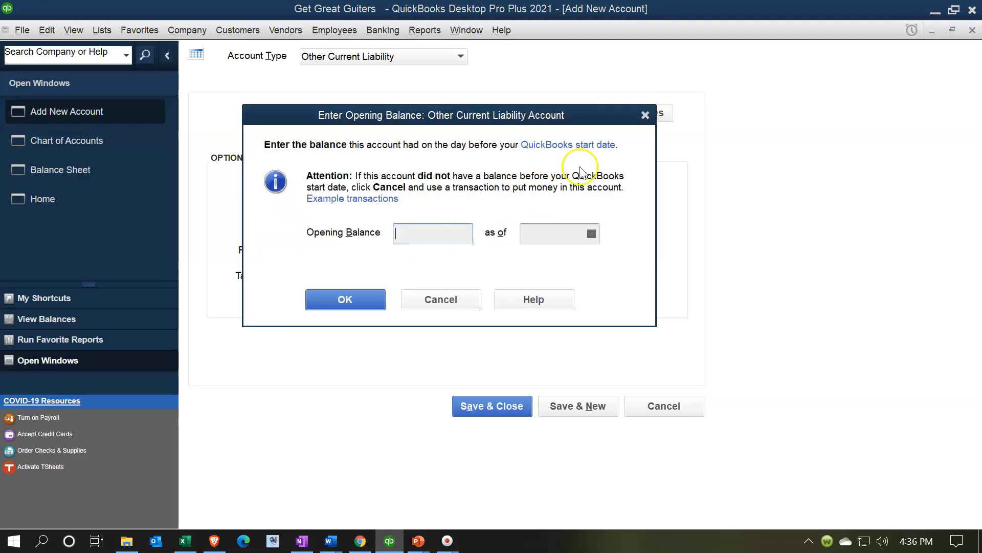
pyautogui.click(646, 115)
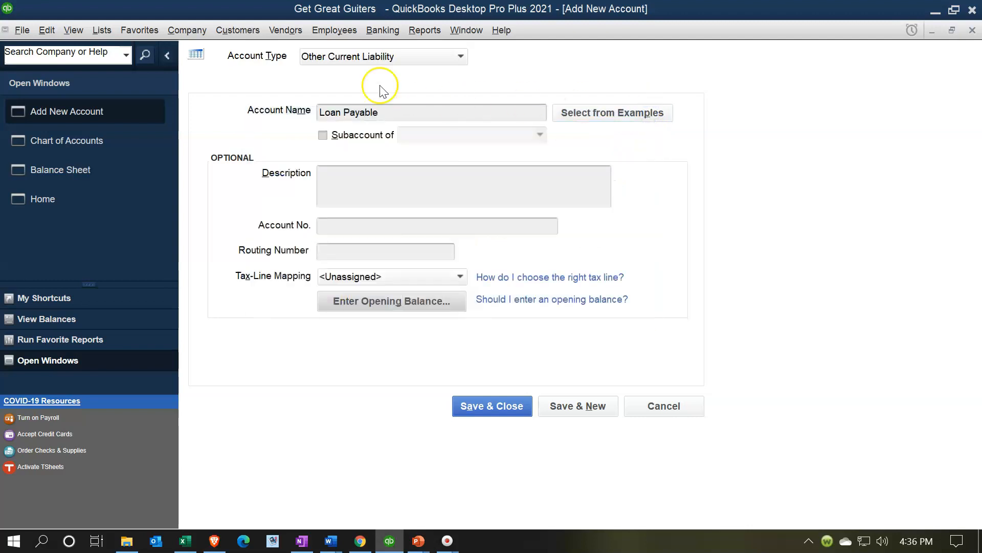
pyautogui.click(459, 58)
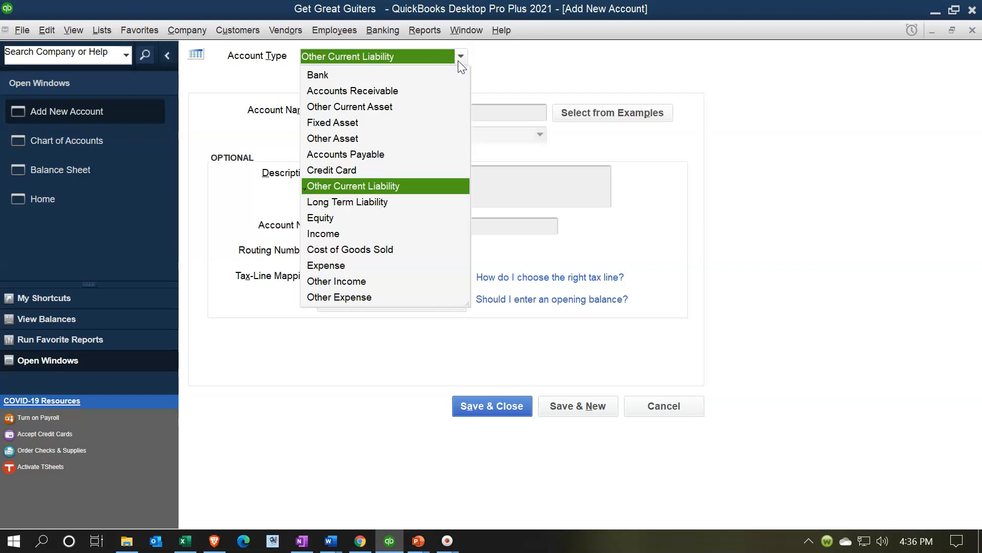
pyautogui.click(459, 60)
pyautogui.click(550, 77)
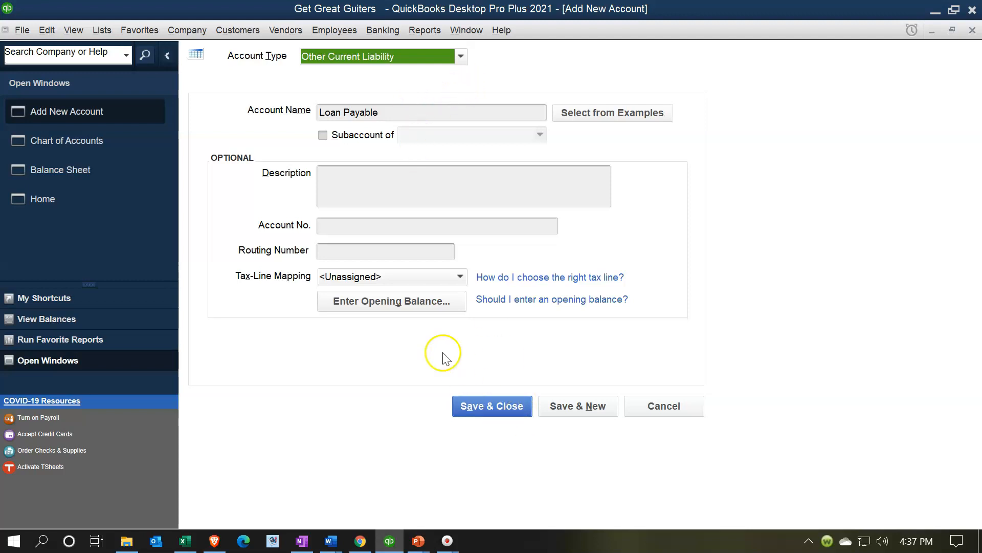
# - Enter a 22,000.00 opening balance as of 12/31/2020 and save the Loan Payable account
pyautogui.click(402, 307)
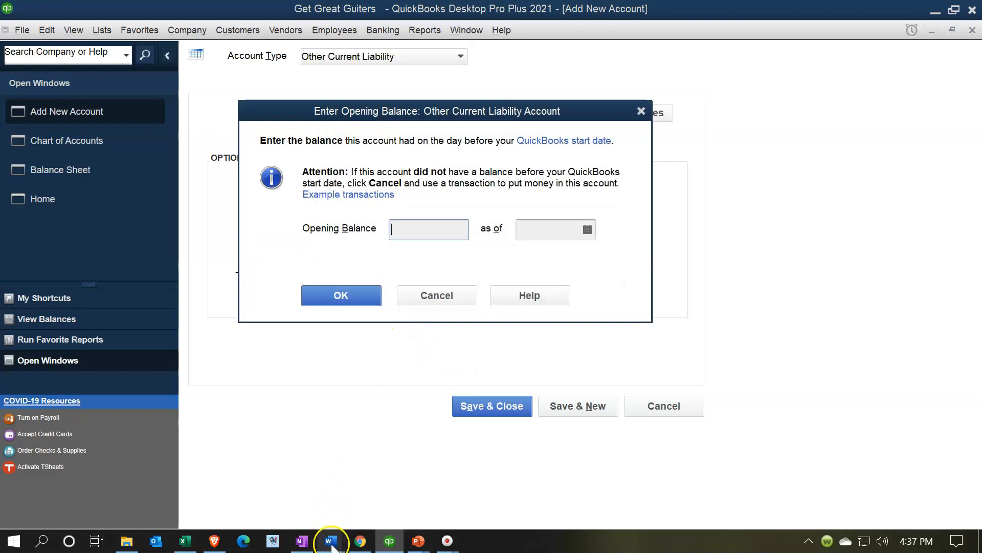
pyautogui.click(190, 545)
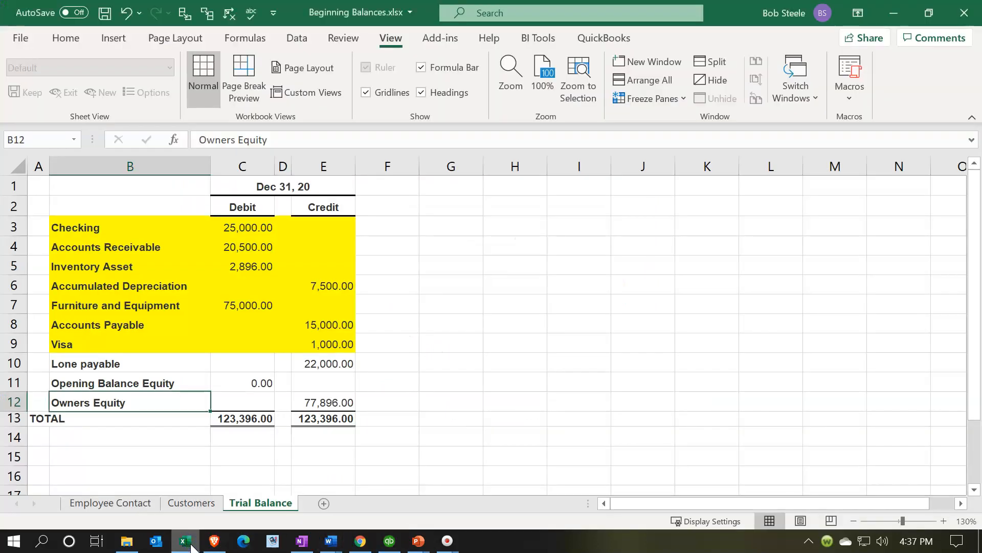
pyautogui.click(194, 545)
pyautogui.click(417, 229)
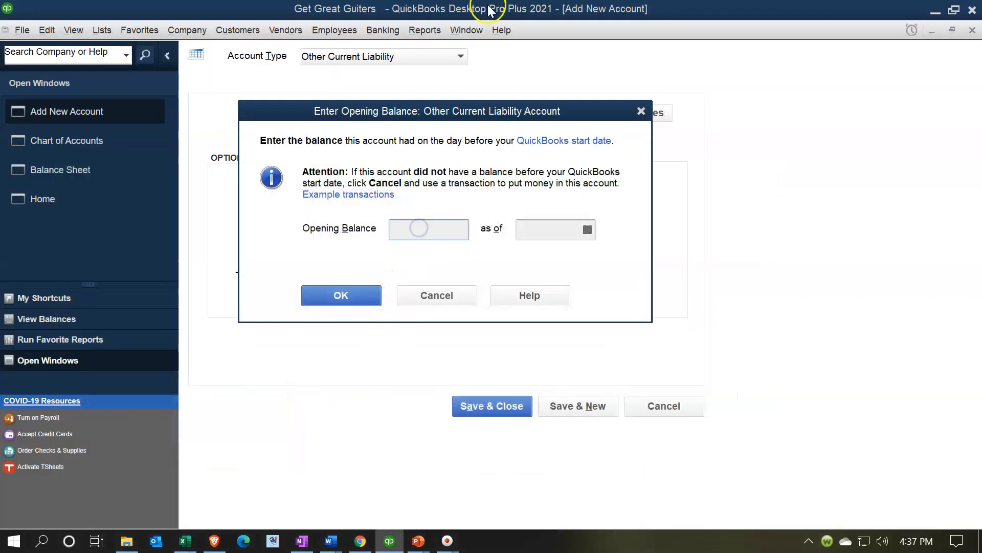
pyautogui.write('22000')
pyautogui.press('Tab')
pyautogui.write('1')
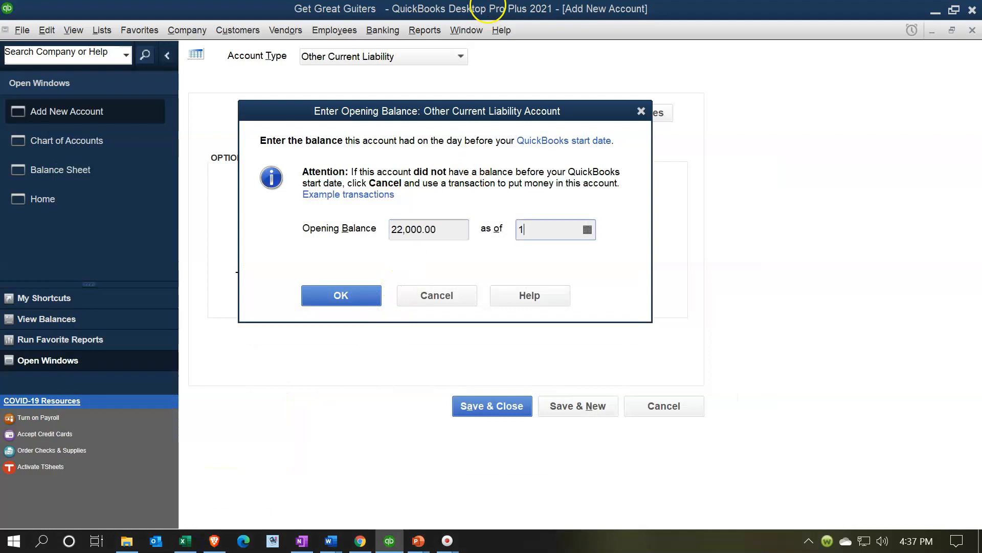
pyautogui.write('2/31/2020')
pyautogui.press('Tab')
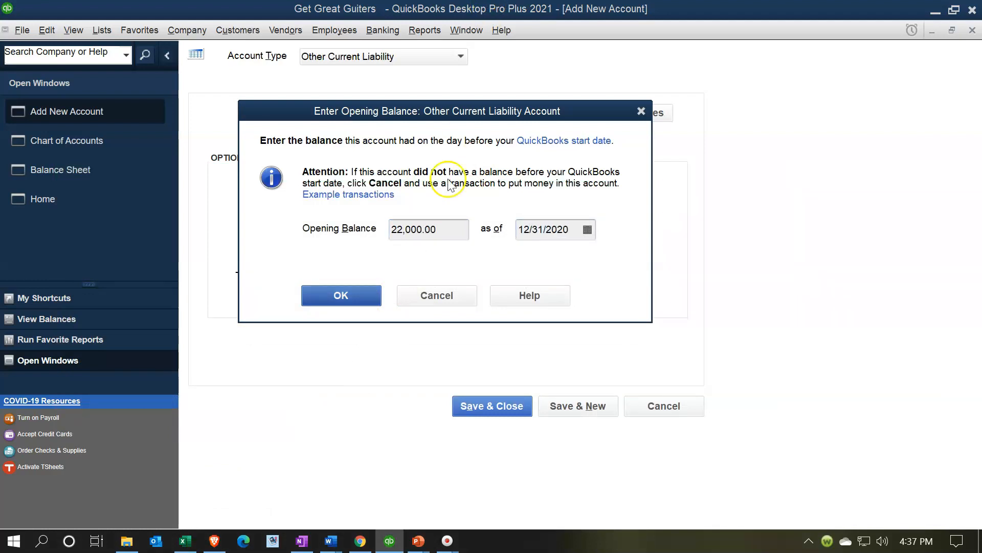
pyautogui.click(364, 293)
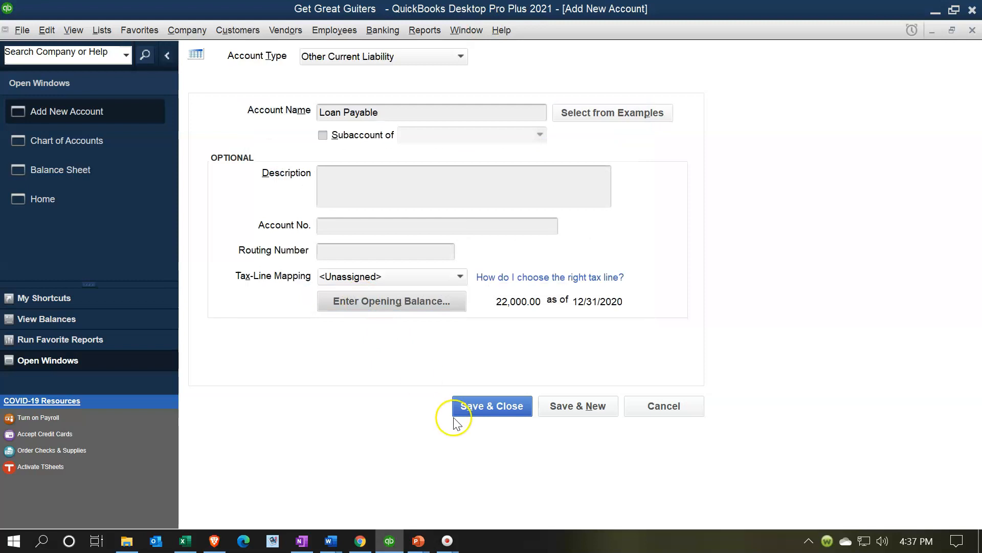
pyautogui.click(481, 408)
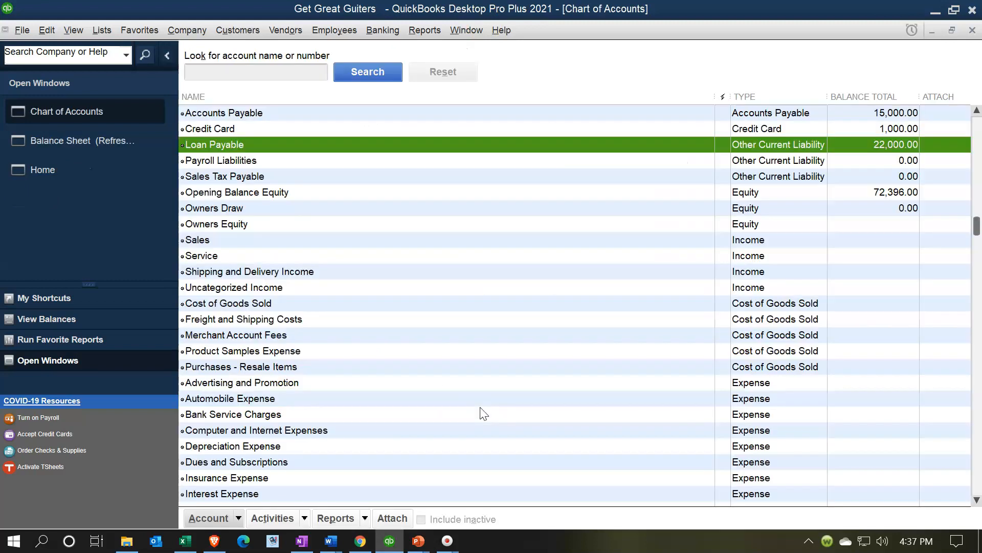
# - Drill down from Loan Payable on the Balance Sheet to its opening balance journal entry, then close it
pyautogui.click(73, 149)
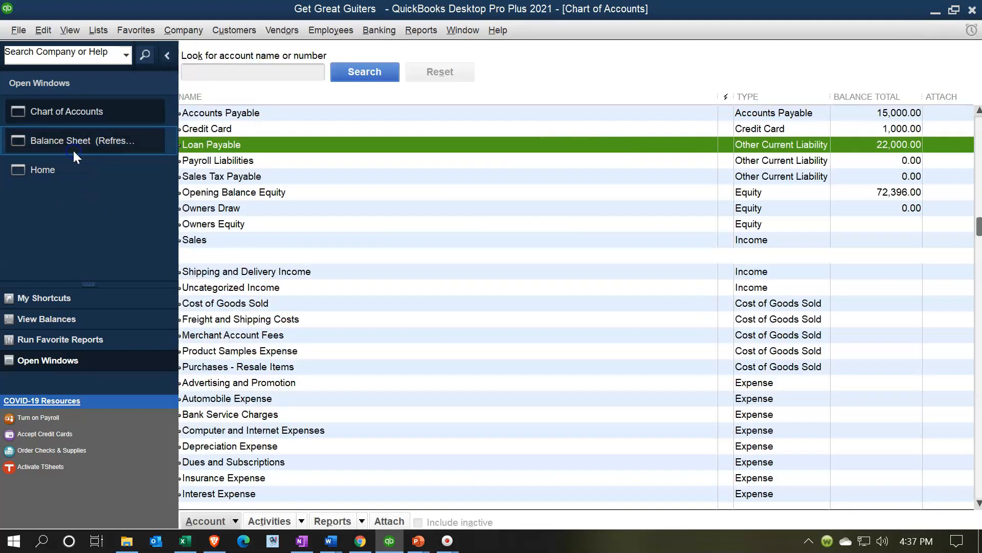
pyautogui.scroll(-1, 395, 334)
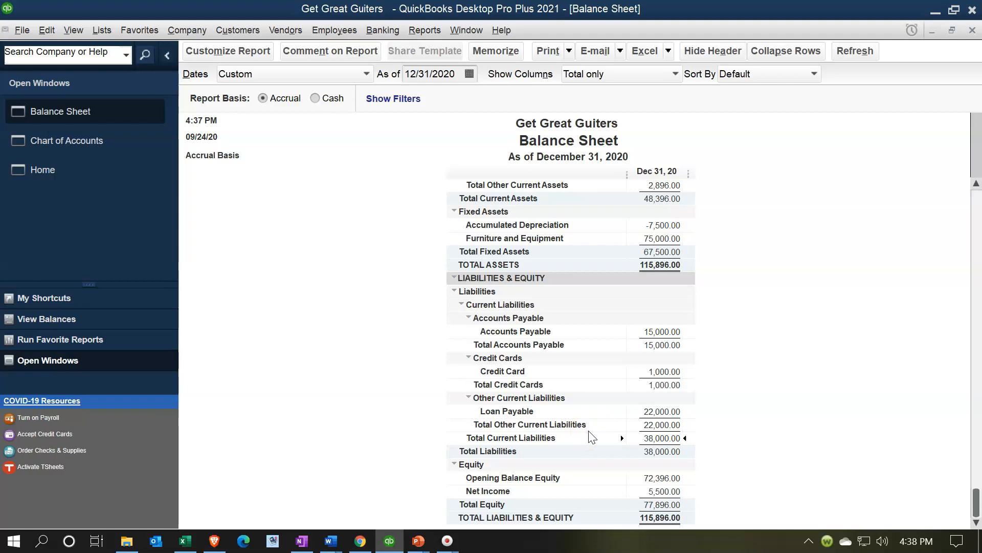
pyautogui.doubleClick(648, 414)
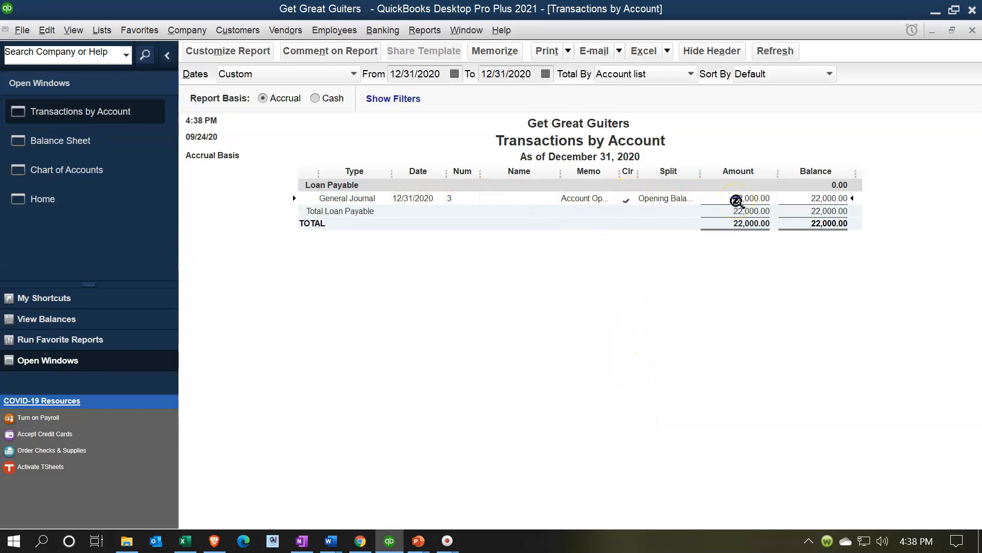
pyautogui.doubleClick(736, 200)
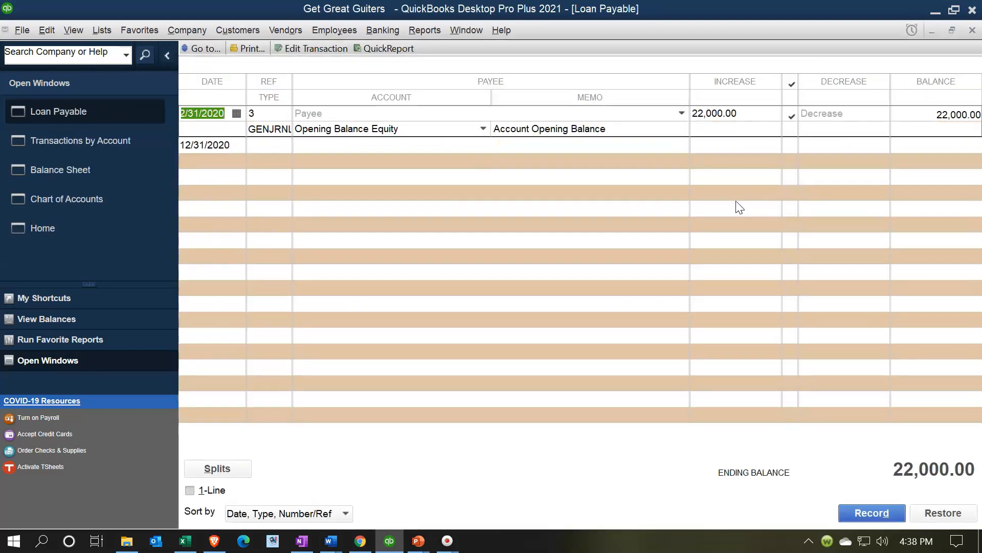
pyautogui.doubleClick(275, 134)
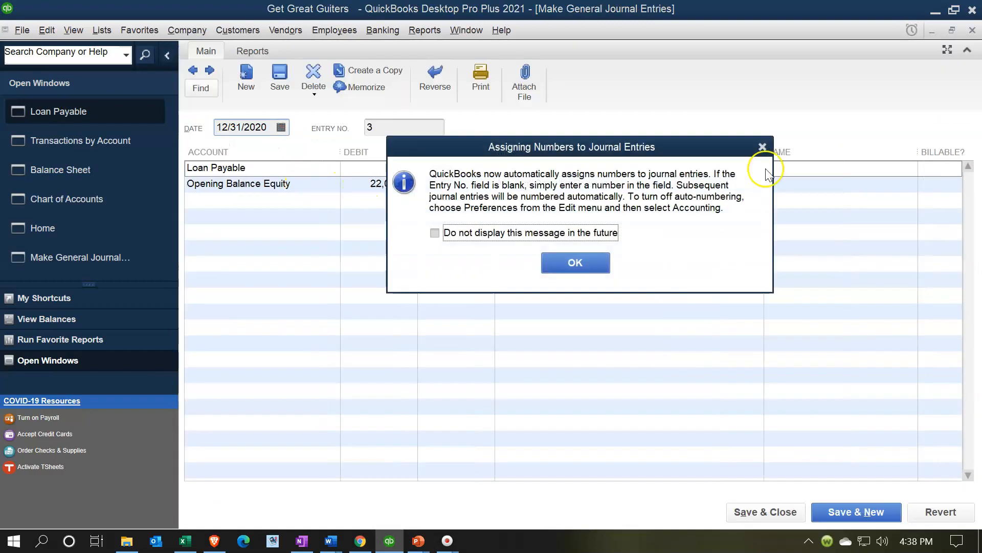
pyautogui.click(762, 147)
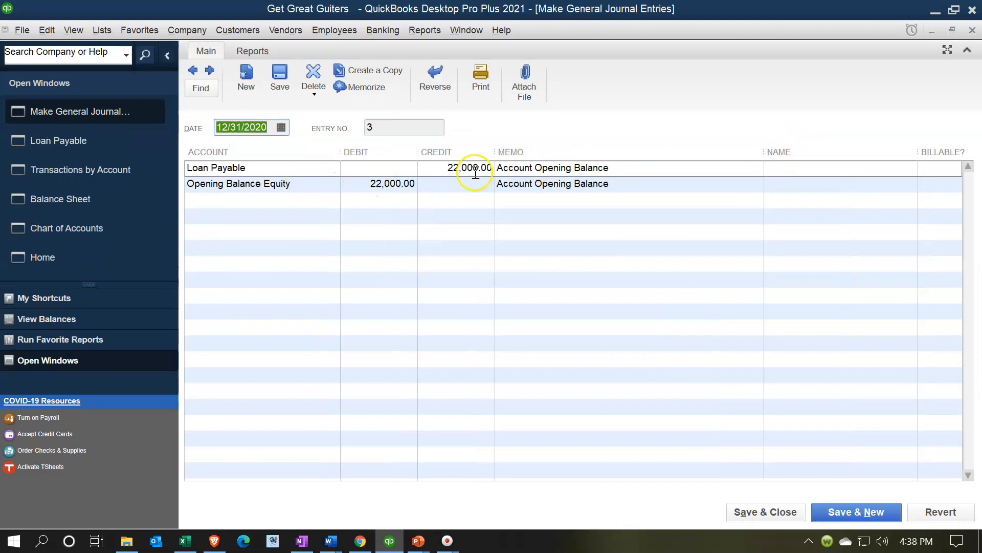
pyautogui.click(971, 30)
pyautogui.click(972, 31)
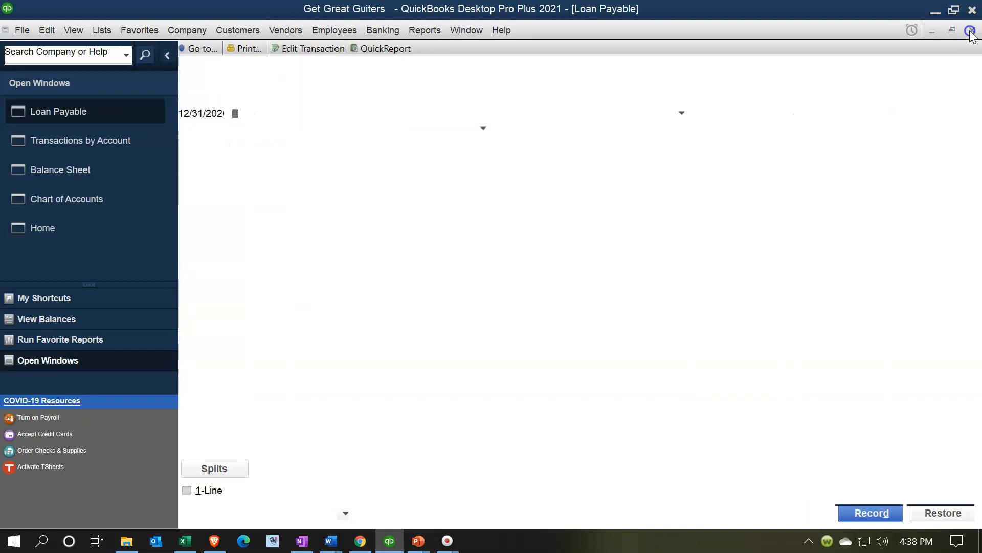
# - Review the Opening Balance Equity transactions from the Balance Sheet, then return to the Excel trial balance
pyautogui.click(972, 31)
pyautogui.click(766, 404)
pyautogui.doubleClick(678, 477)
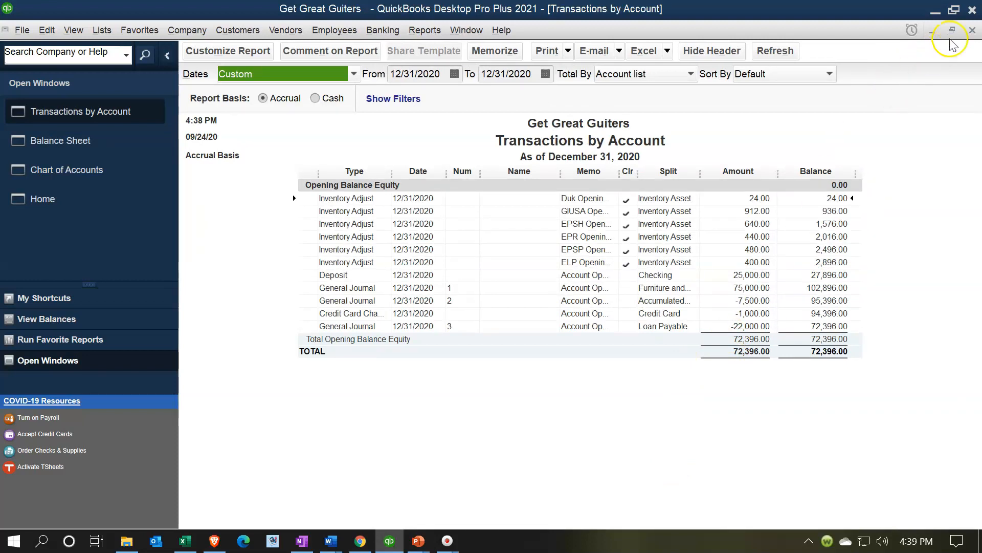
pyautogui.click(972, 30)
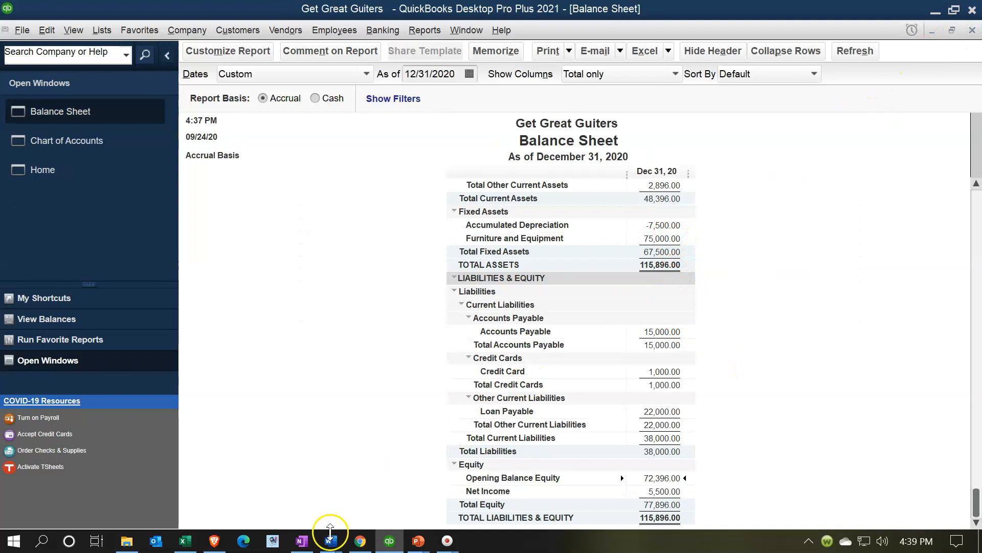
pyautogui.click(185, 543)
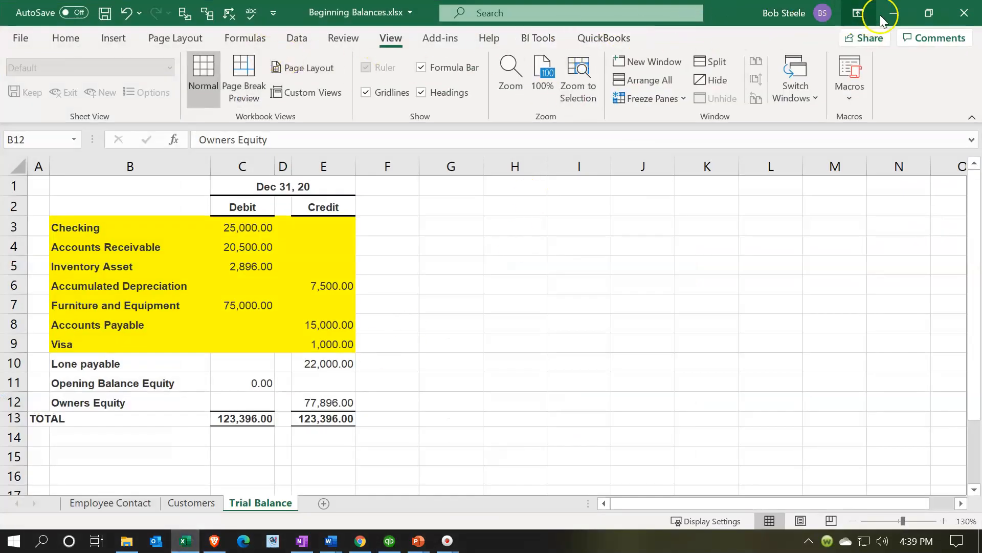
# - Arrange the Excel trial balance and the QuickBooks Balance Sheet side by side, collapsing the open-windows panel
pyautogui.click(928, 13)
pyautogui.moveTo(556, 122); pyautogui.dragTo(1, 122)
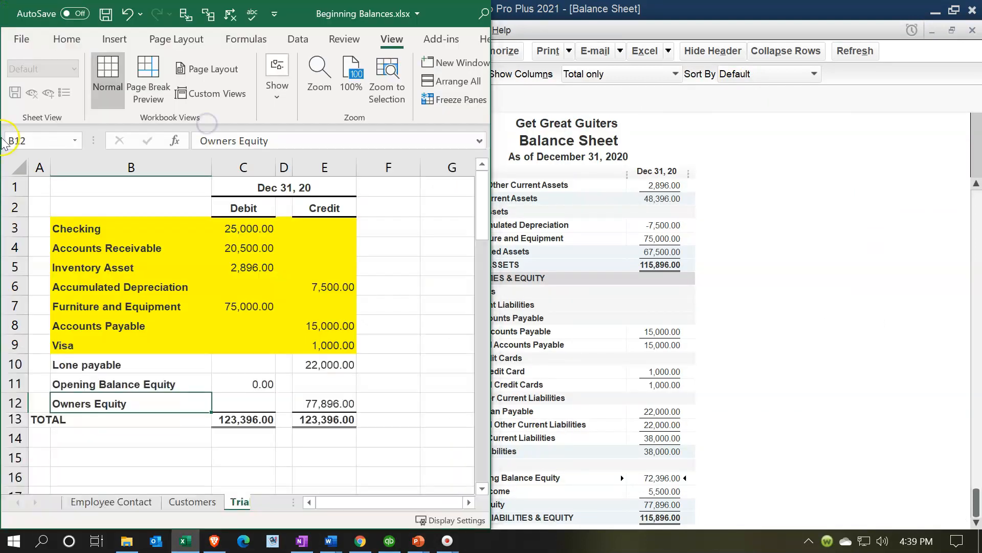
pyautogui.click(568, 92)
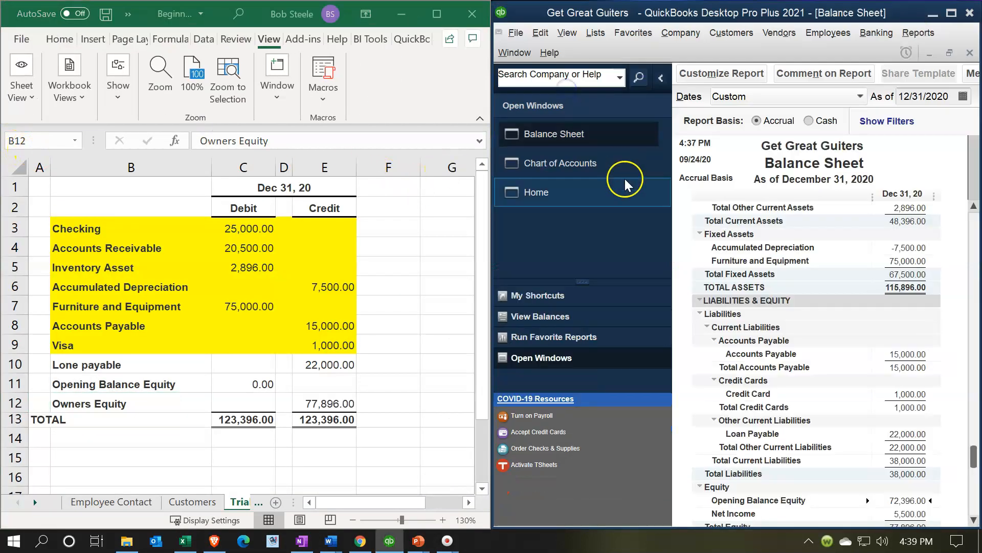
pyautogui.click(661, 78)
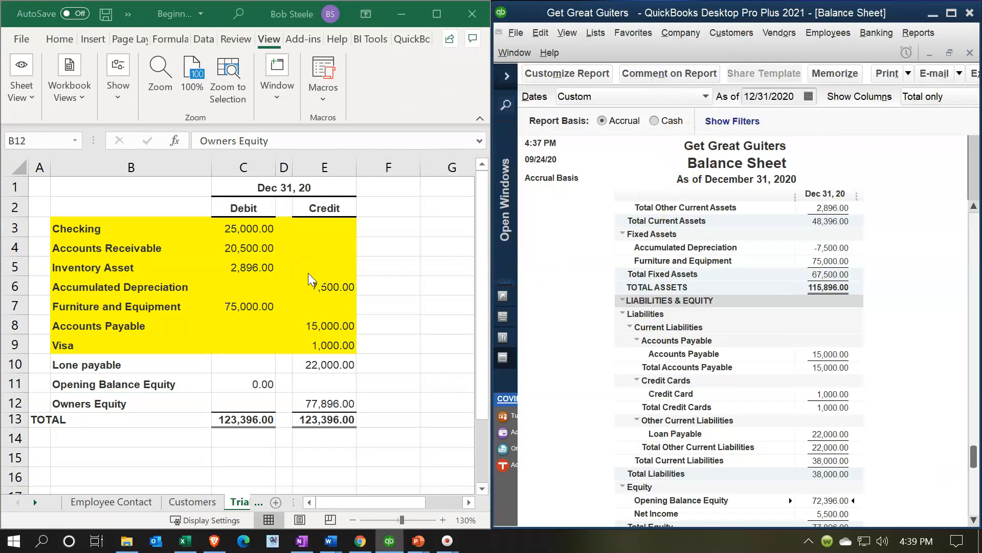
# - Compare each trial balance amount with the matching Balance Sheet figure, then select the trial balance amounts for the entered accounts
pyautogui.click(251, 227)
pyautogui.scroll(2, 691, 295)
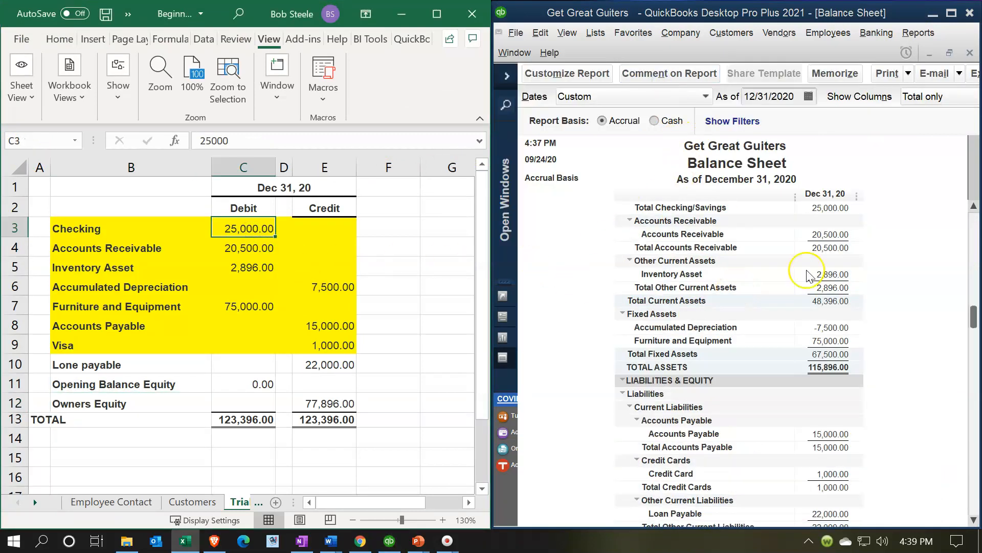
pyautogui.click(849, 201)
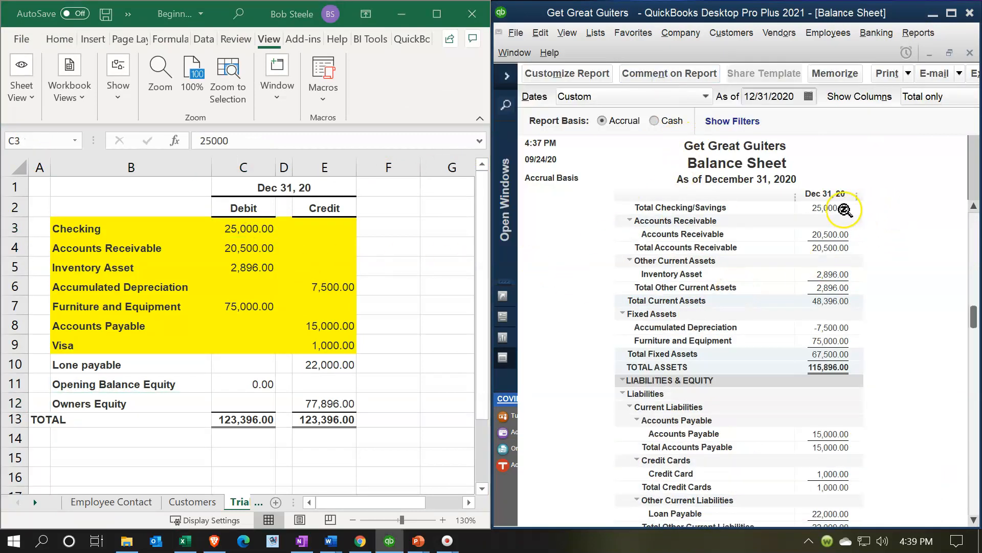
pyautogui.click(842, 246)
pyautogui.click(841, 274)
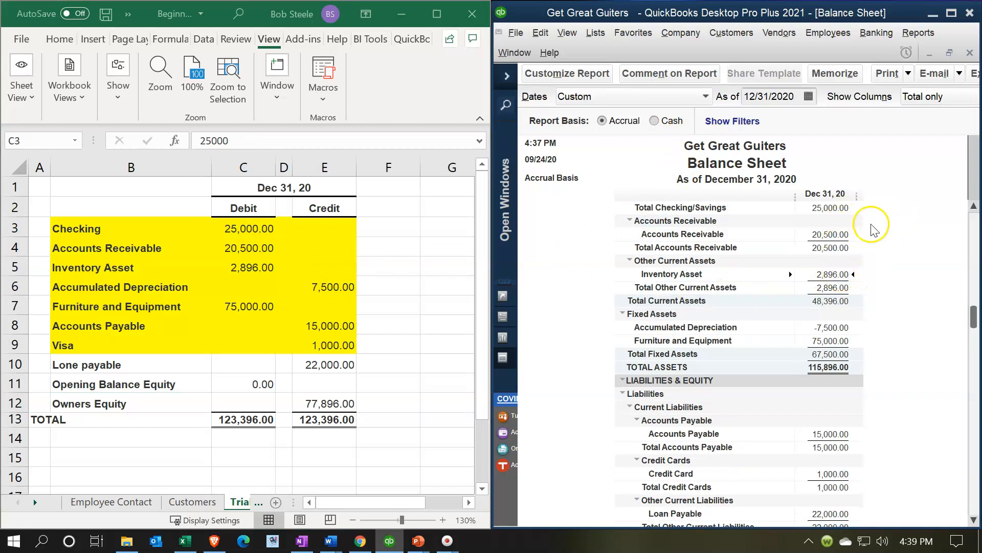
pyautogui.click(831, 326)
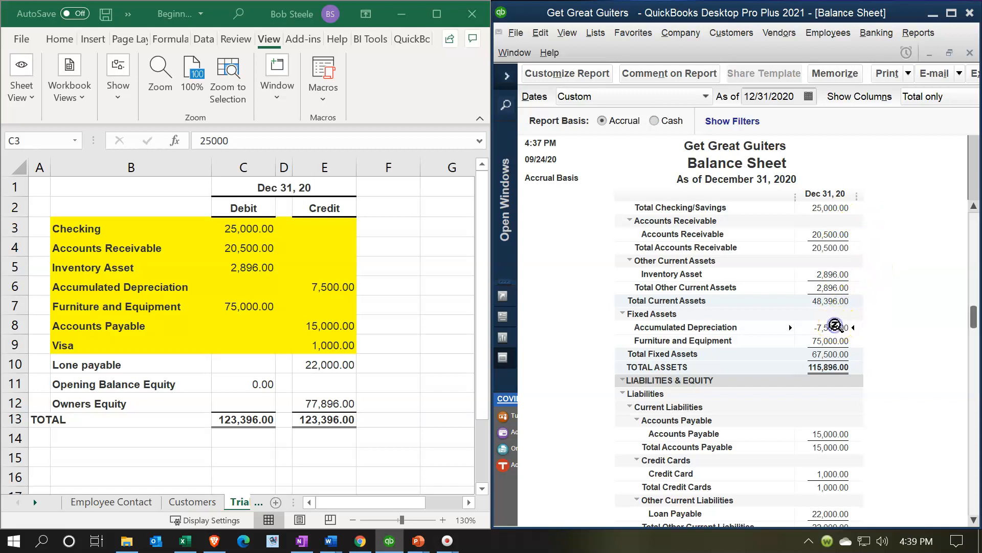
pyautogui.click(832, 340)
pyautogui.click(335, 363)
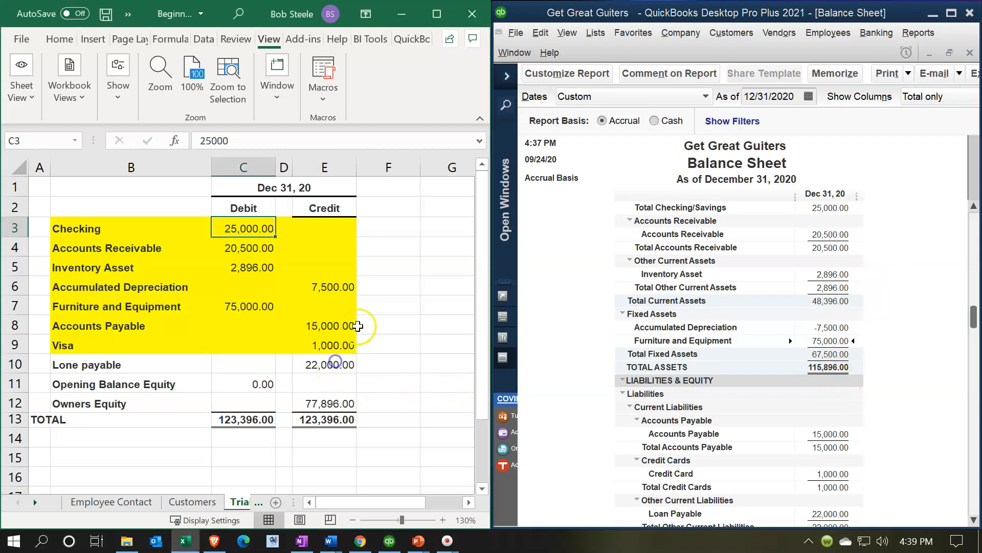
pyautogui.doubleClick(338, 287)
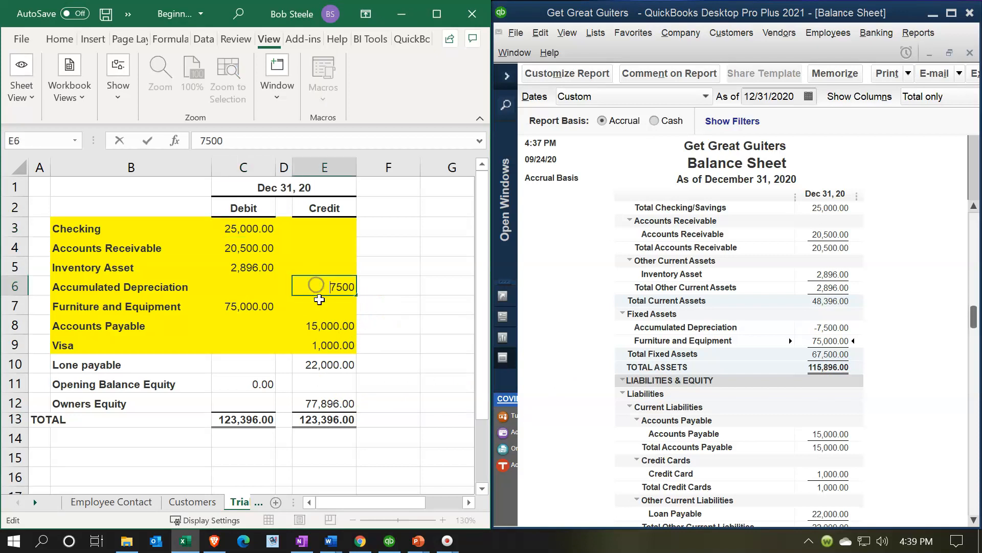
pyautogui.press('Return')
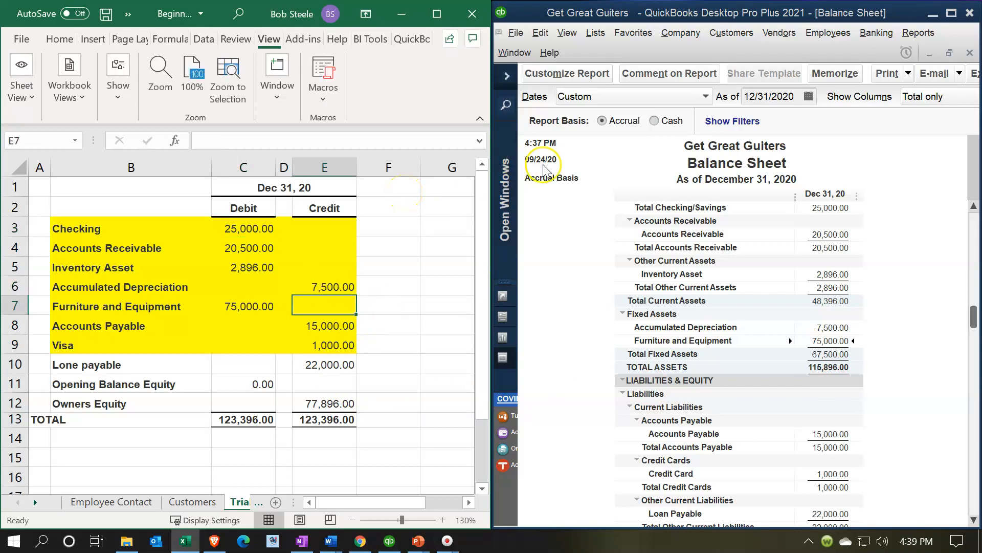
pyautogui.scroll(-3, 752, 236)
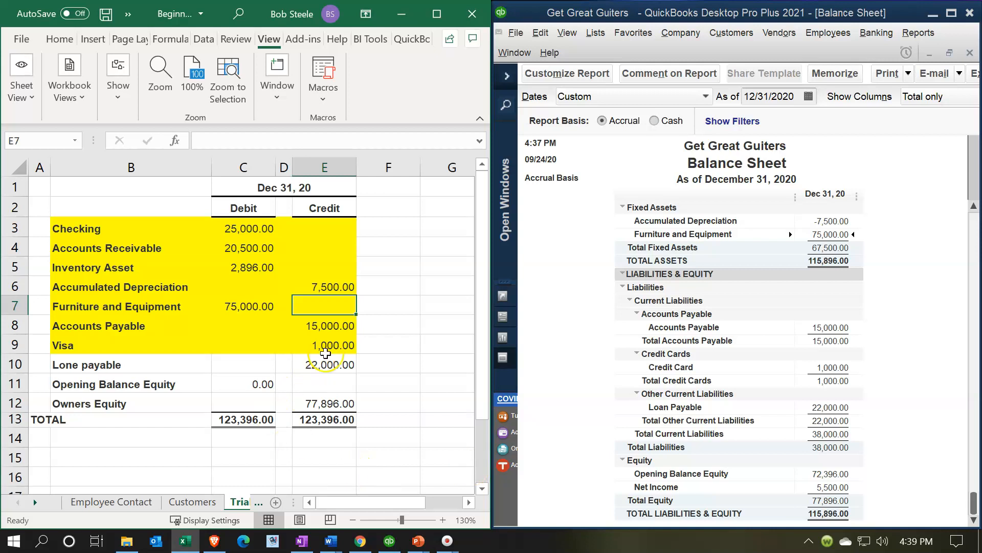
pyautogui.click(341, 326)
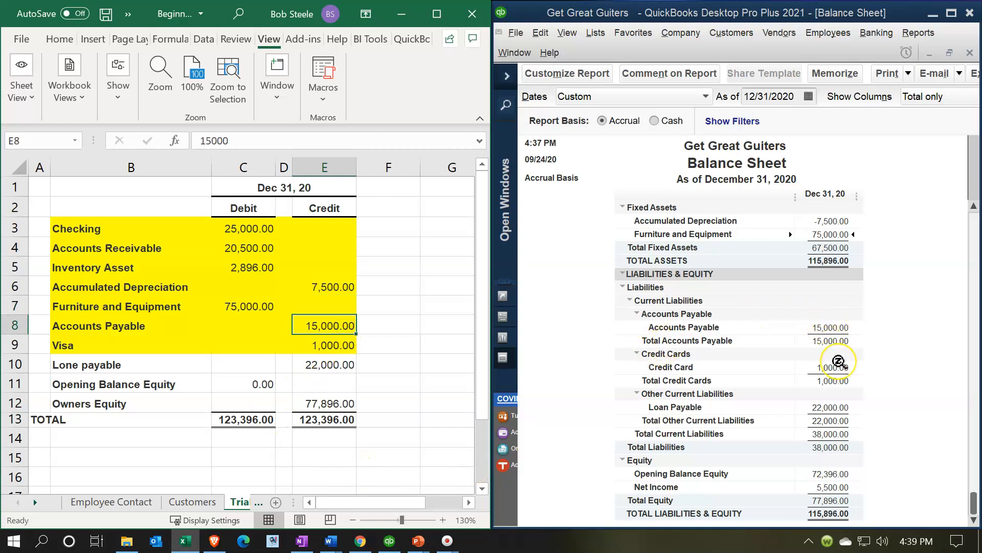
pyautogui.click(832, 402)
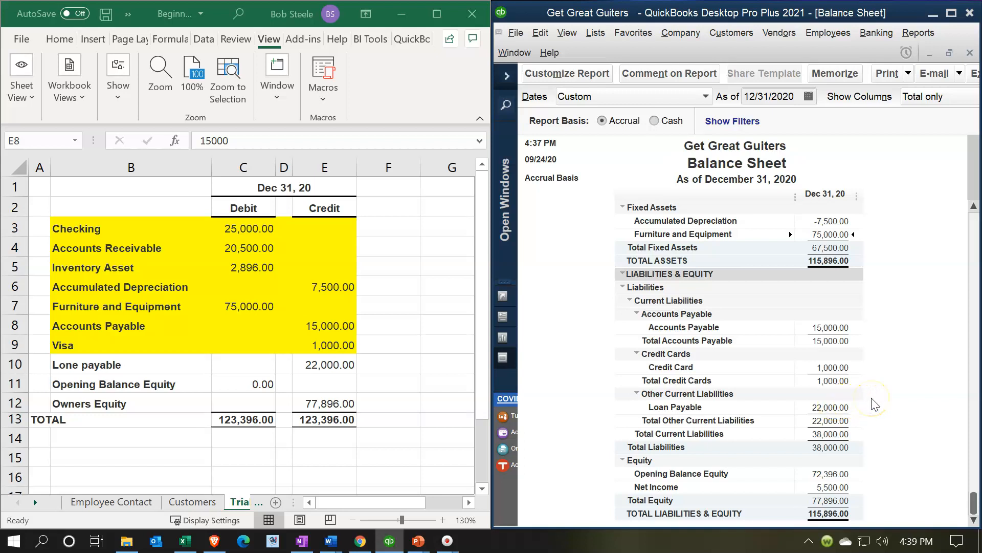
pyautogui.click(864, 471)
pyautogui.click(858, 506)
pyautogui.click(861, 507)
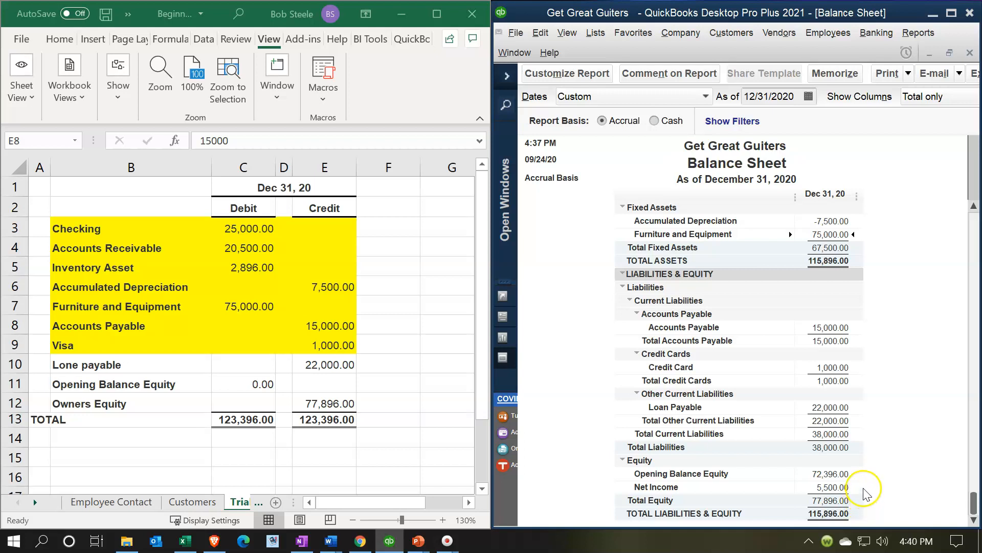
pyautogui.click(250, 247)
pyautogui.moveTo(247, 231); pyautogui.dragTo(339, 364)
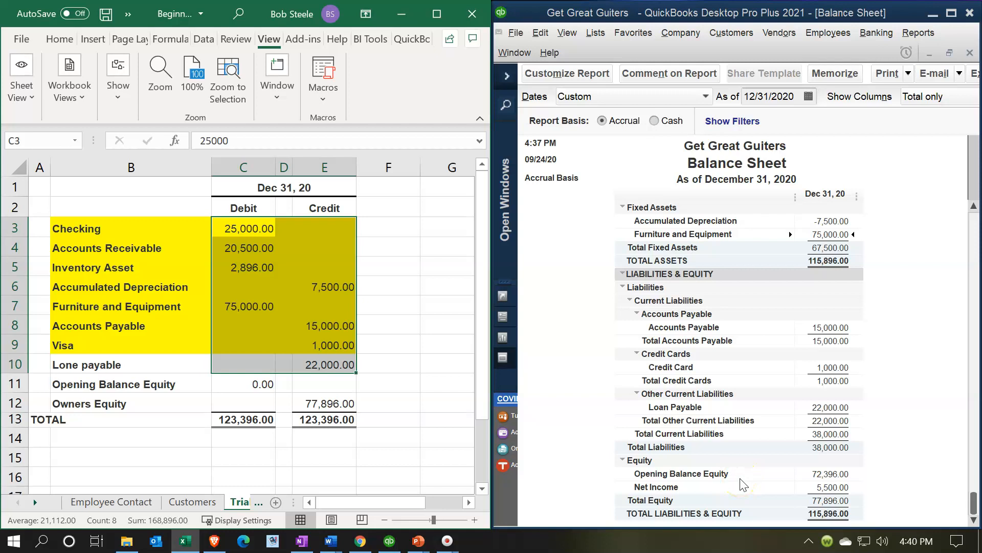
# - Maximize the Balance Sheet and advance its As of date to 01/01/2021
pyautogui.click(950, 16)
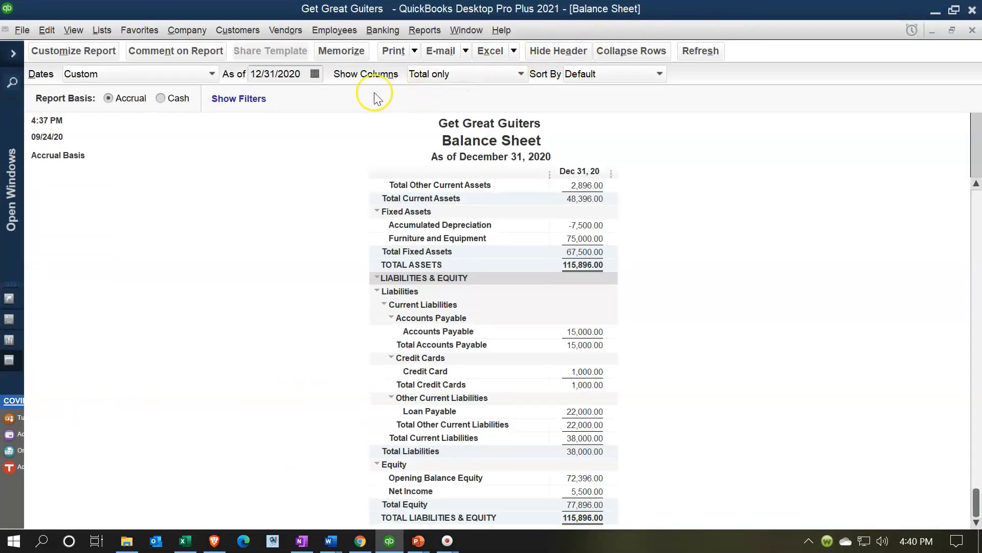
pyautogui.press('+')
pyautogui.click(285, 198)
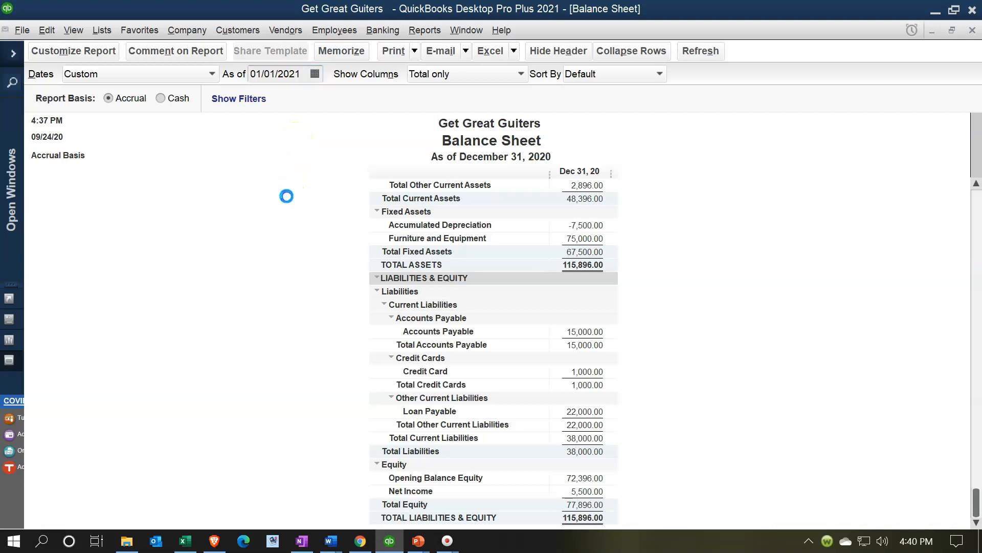